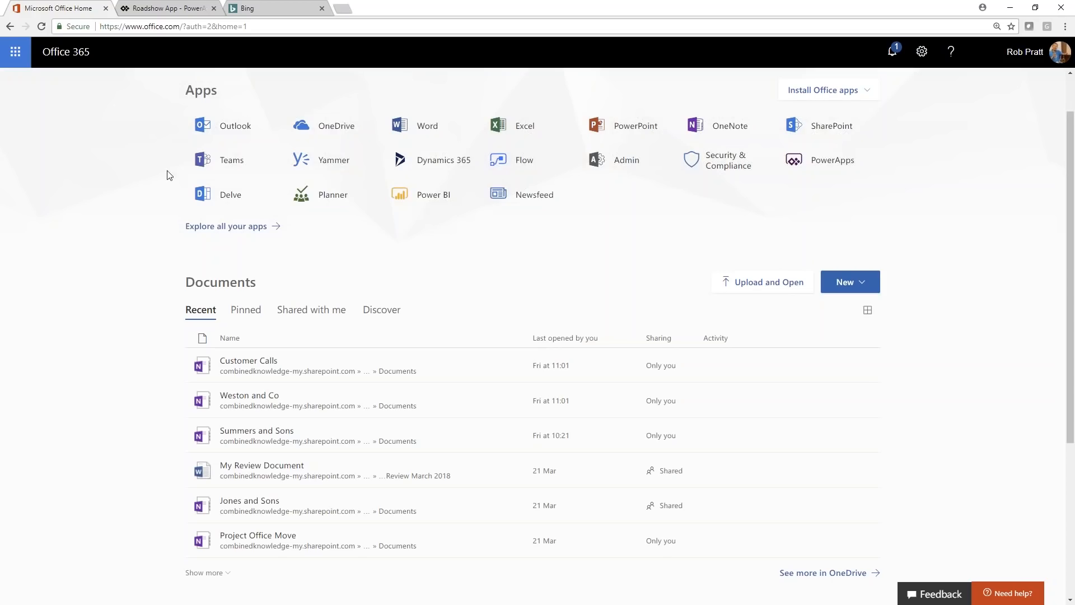
Step: Open PowerApps from the Office 365 apps, create a blank app in phone layout, and skip the welcome dialog
click(822, 168)
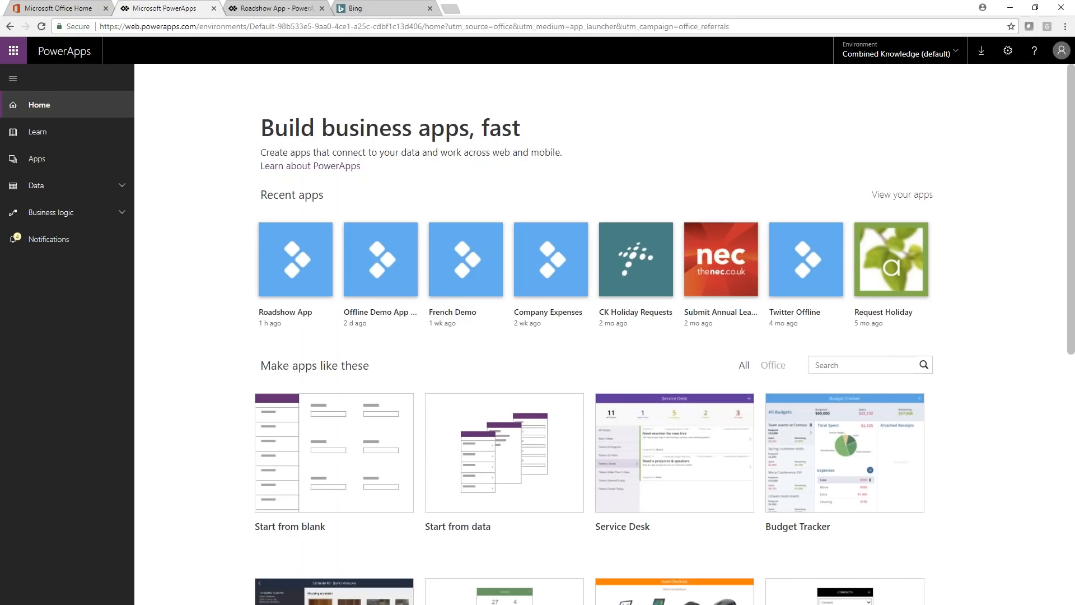
scroll(168, 313, down, 2)
mouse_move(321, 340)
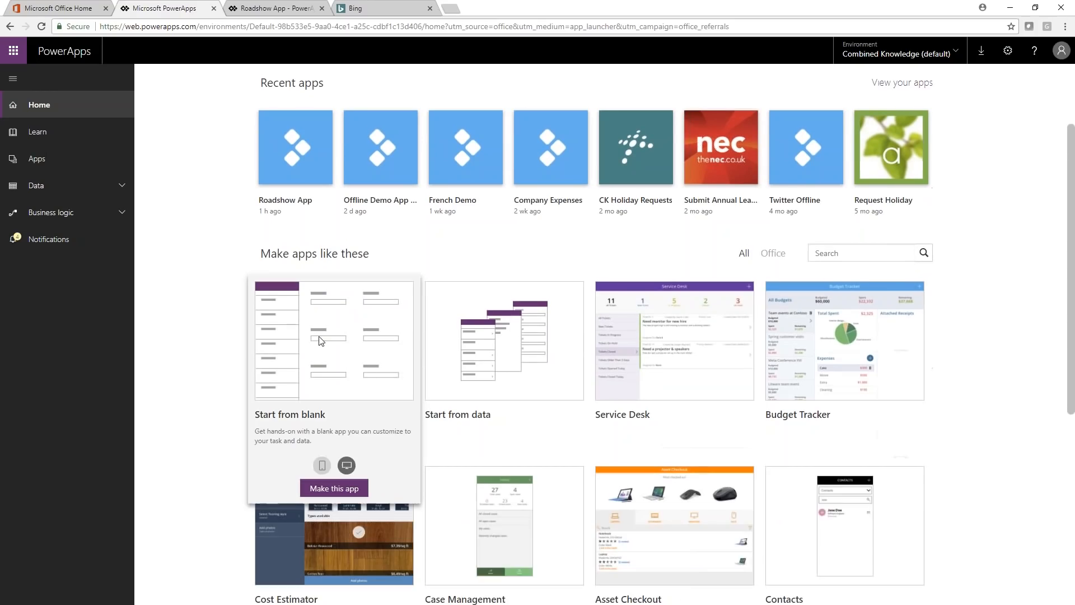
scroll(321, 336, down, 1)
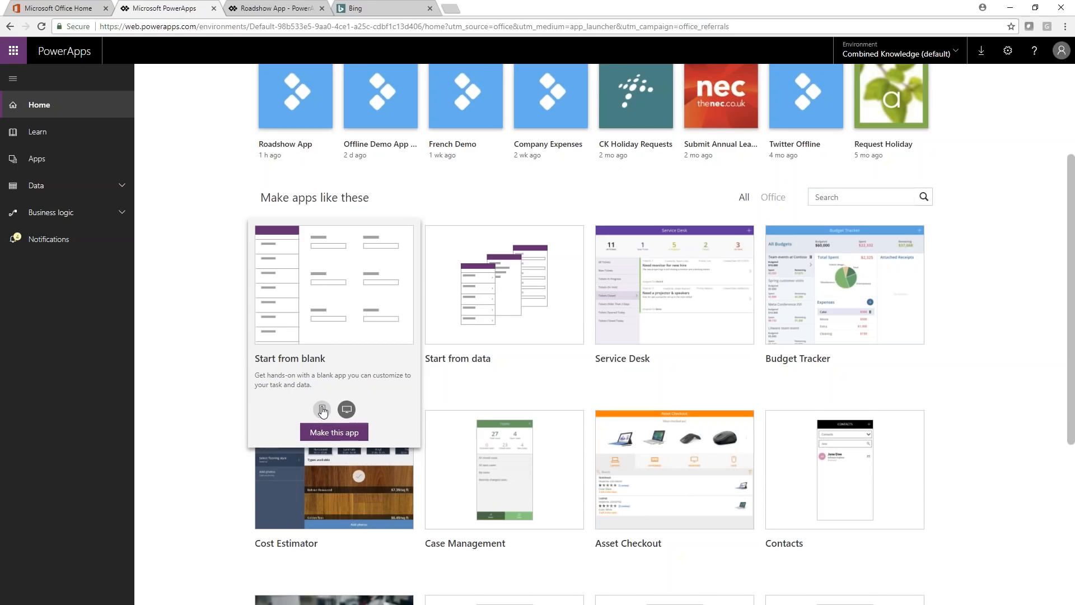
click(322, 410)
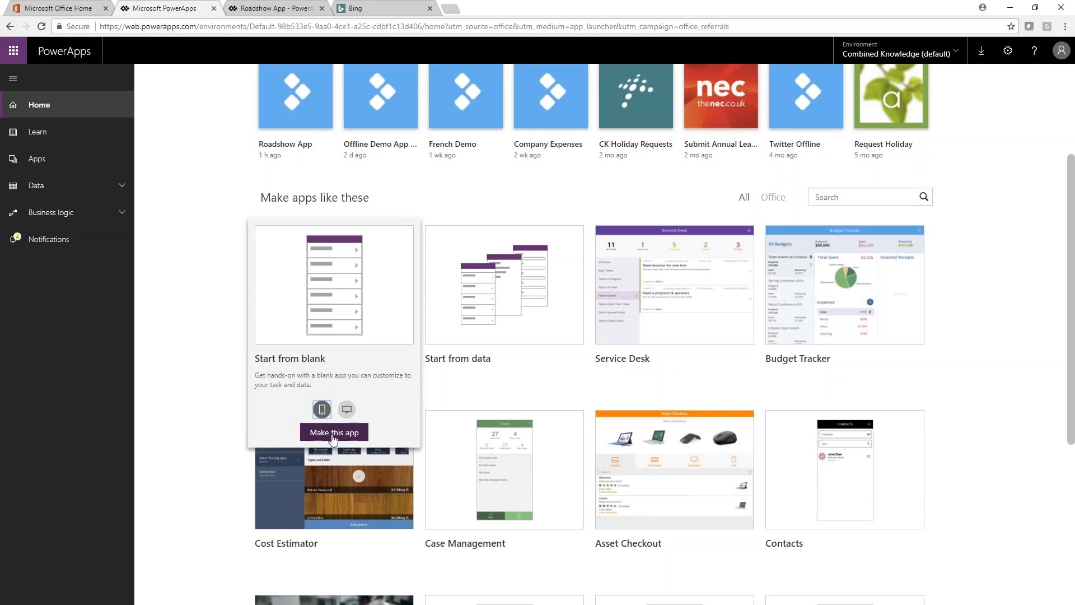
click(335, 432)
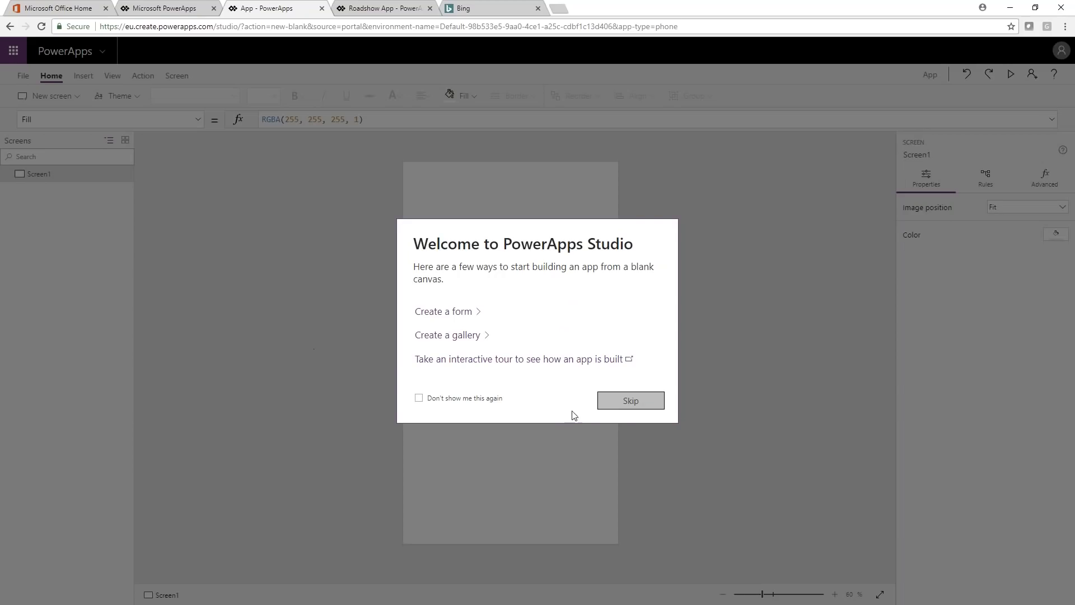
click(628, 398)
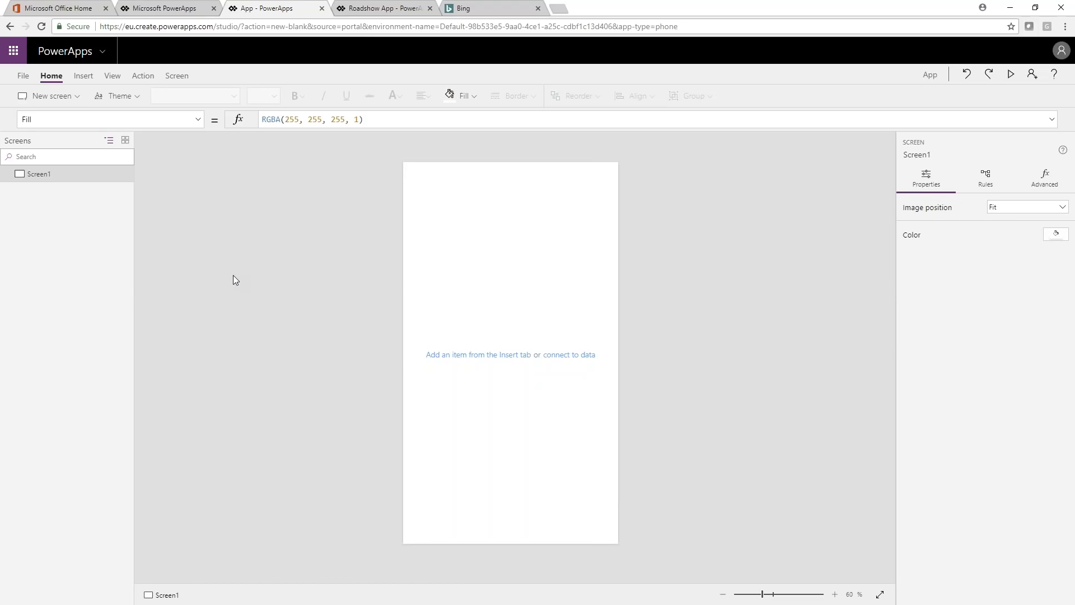
Step: Insert a Flexible height gallery on Screen1 and stretch it to fill the whole screen, 640 wide by 1136 high
click(84, 79)
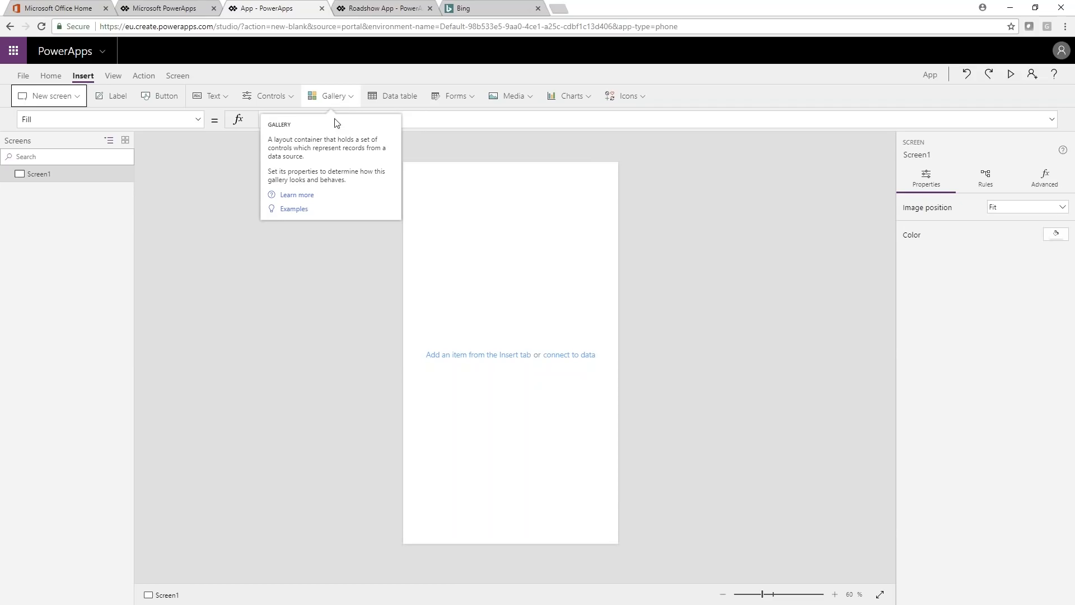
click(336, 97)
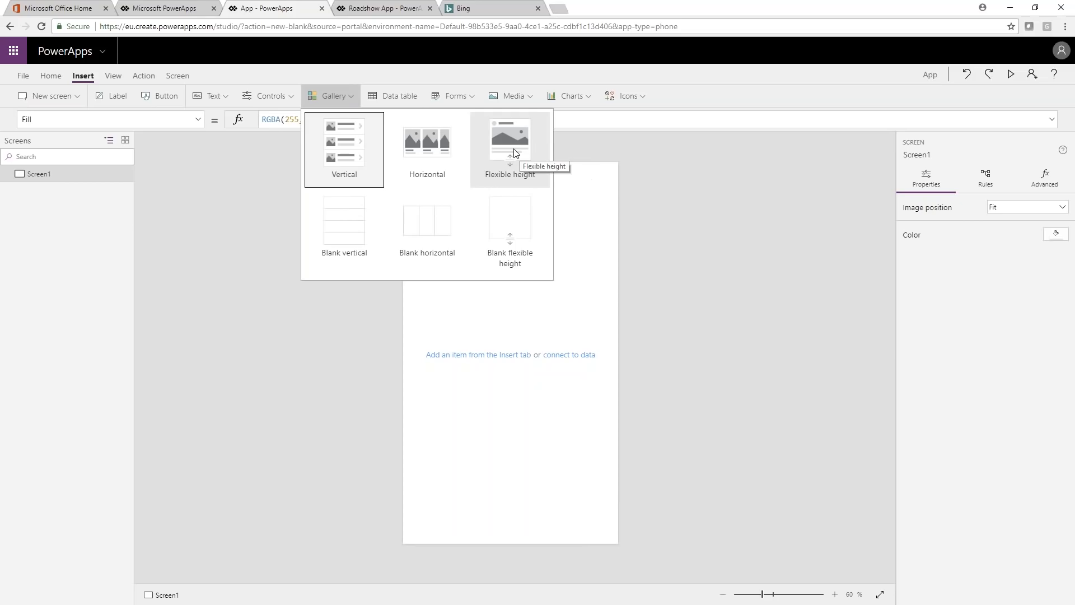
key(Escape)
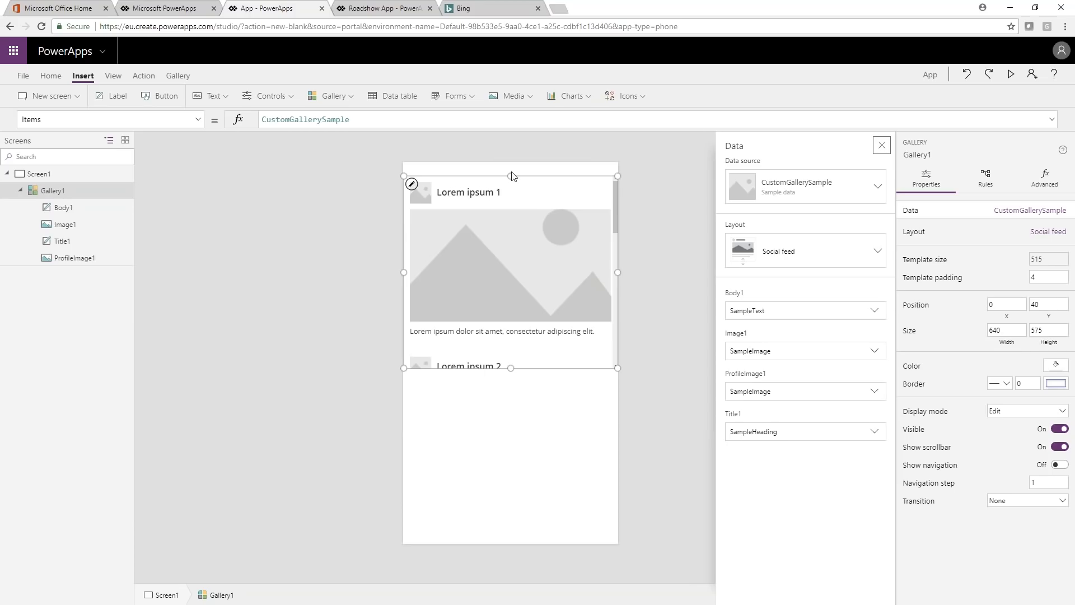
drag(513, 176, 510, 162)
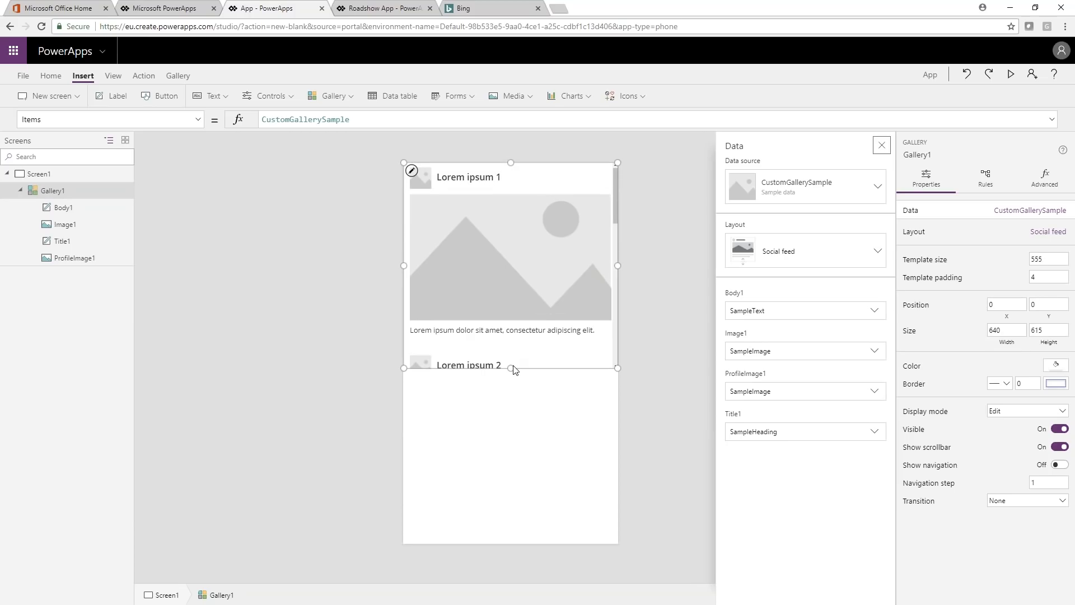
drag(513, 369, 521, 543)
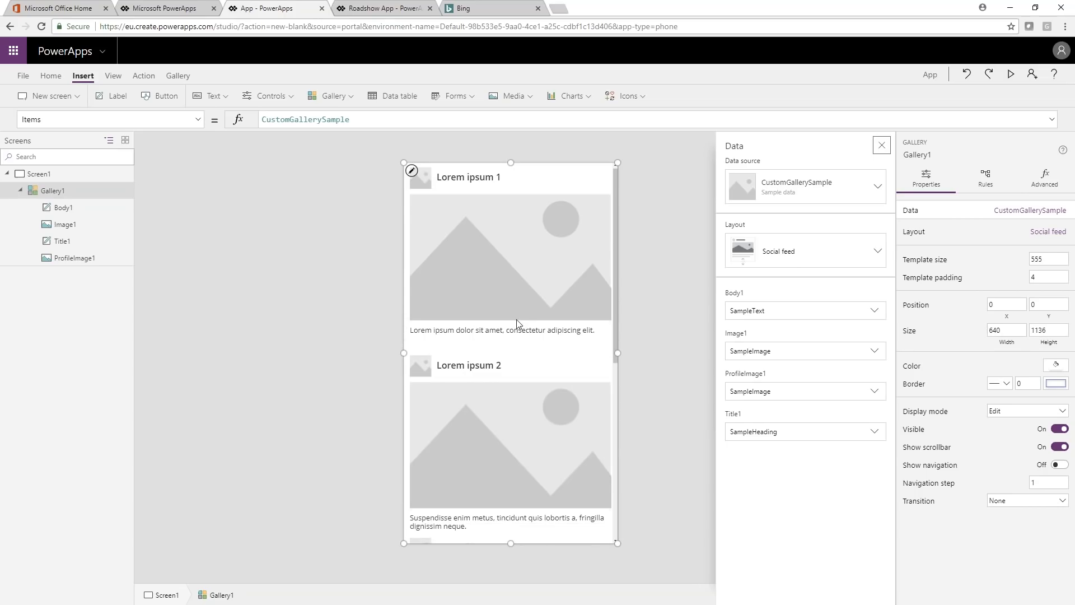
Step: Preview the app, examine how the gallery's sample items scroll from first to last, and close the preview
click(1013, 76)
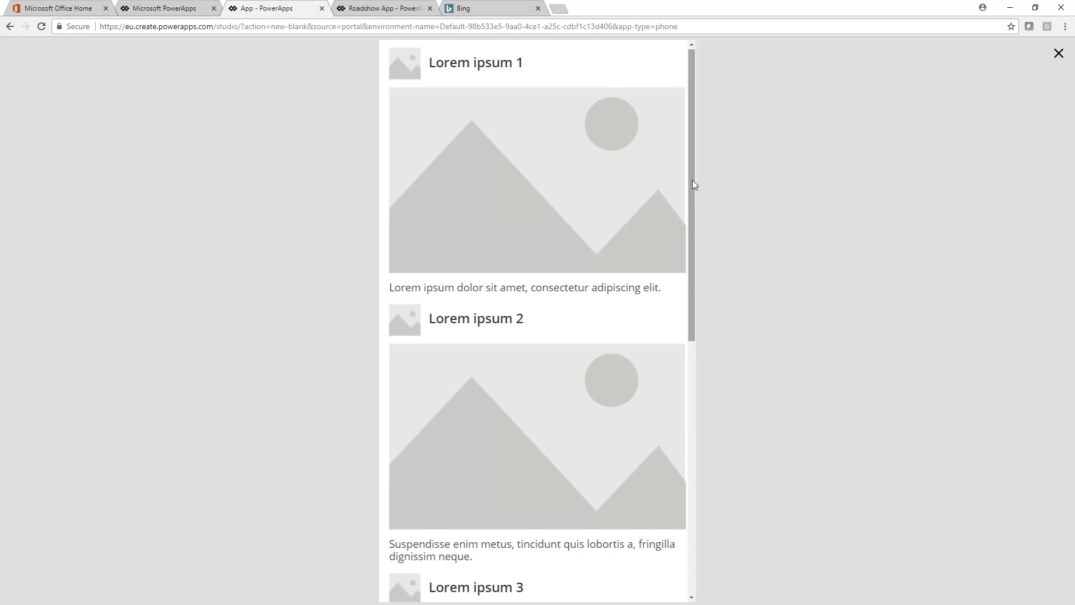
scroll(692, 199, down, 1)
drag(696, 365, 692, 104)
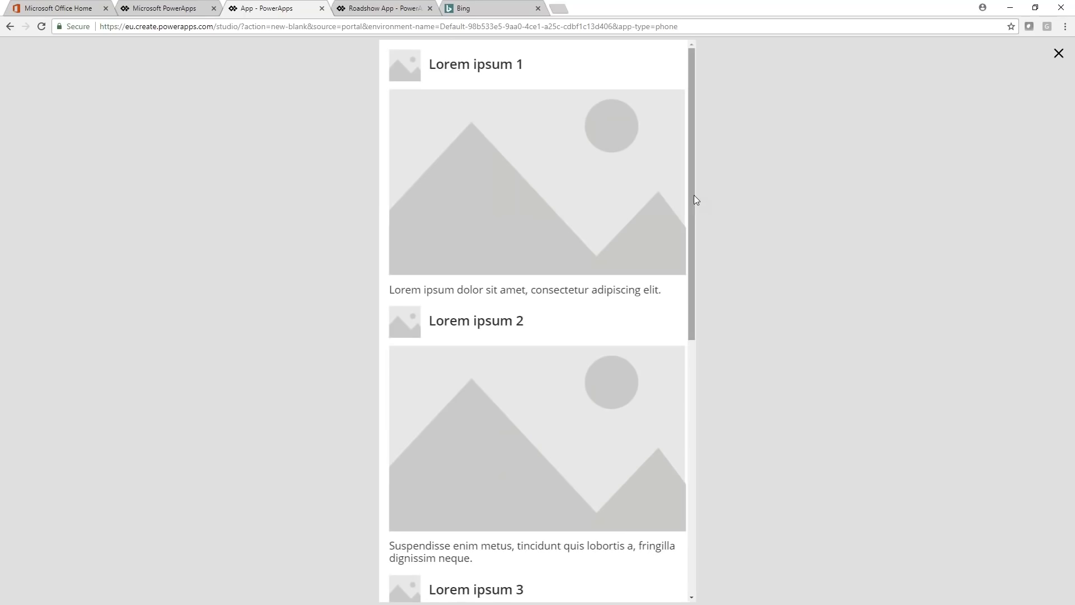
scroll(556, 227, down, 5)
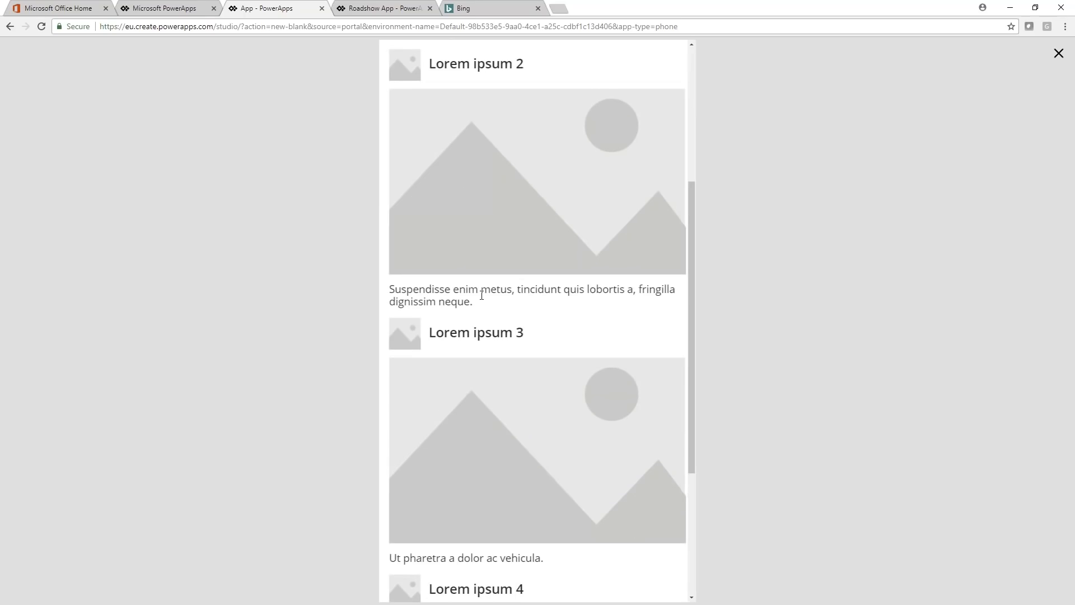
scroll(482, 295, down, 5)
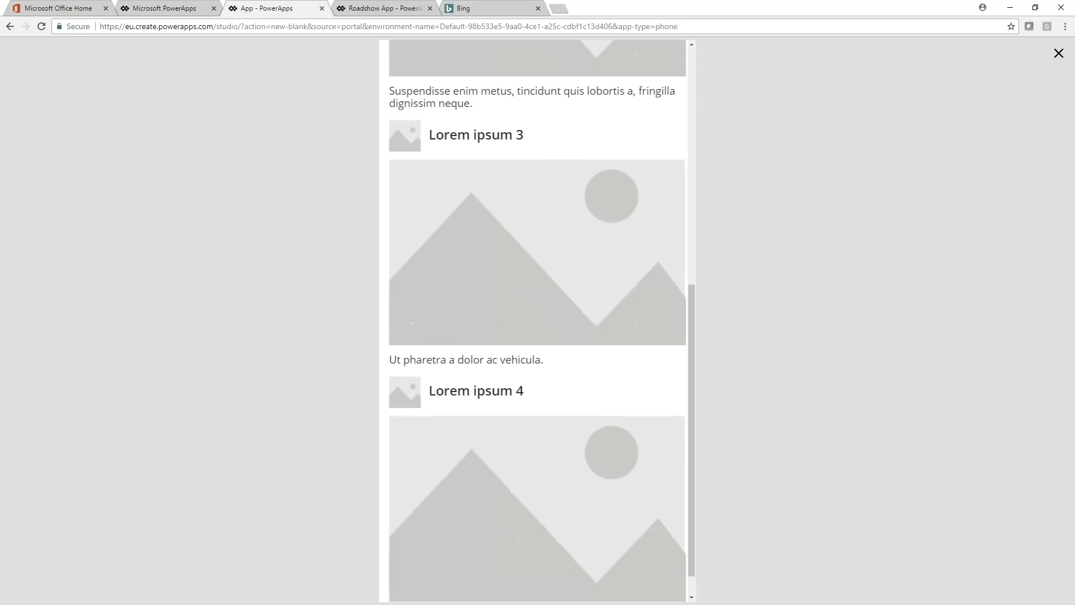
scroll(473, 392, up, 10)
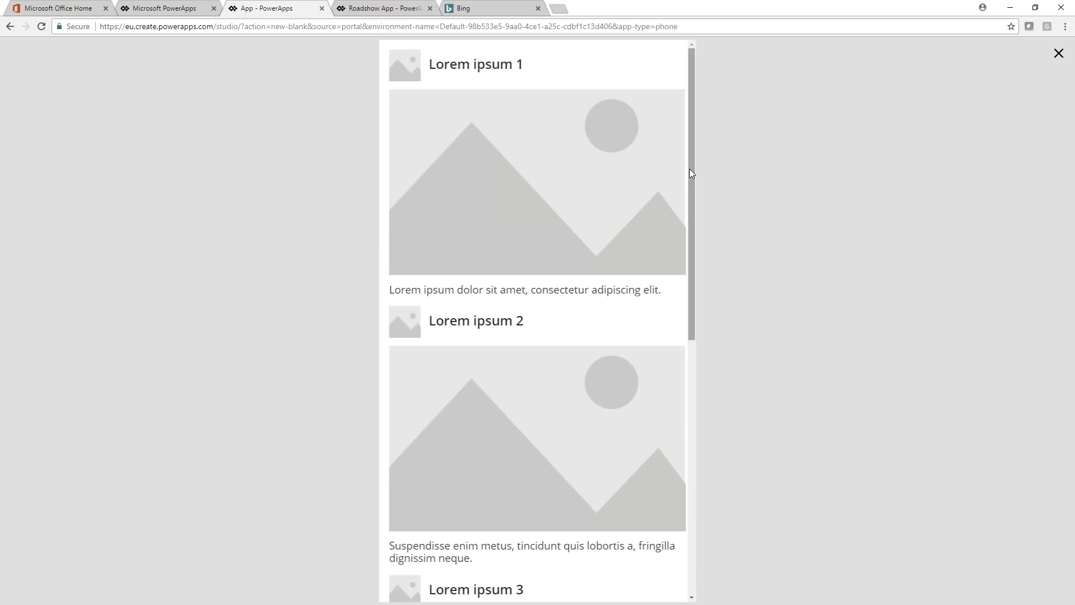
scroll(690, 171, down, 10)
scroll(686, 331, up, 10)
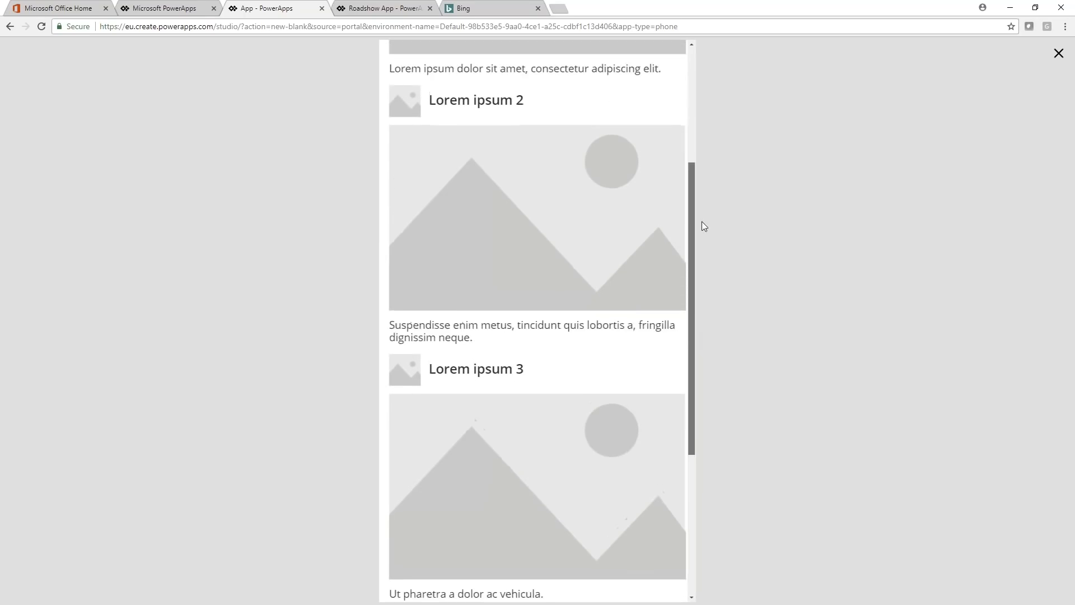
scroll(700, 147, down, 10)
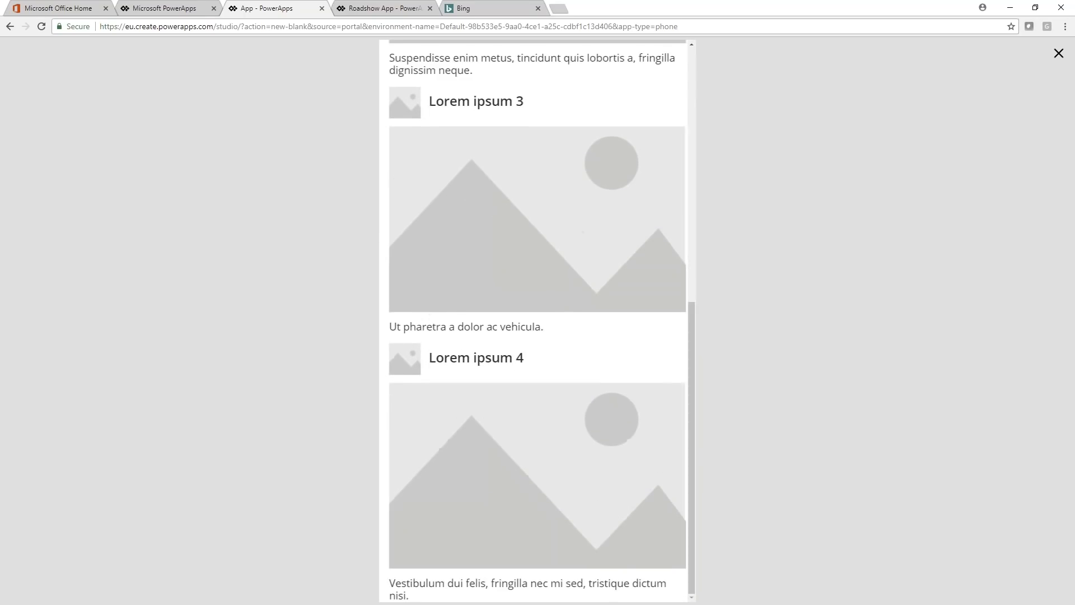
scroll(485, 310, up, 7)
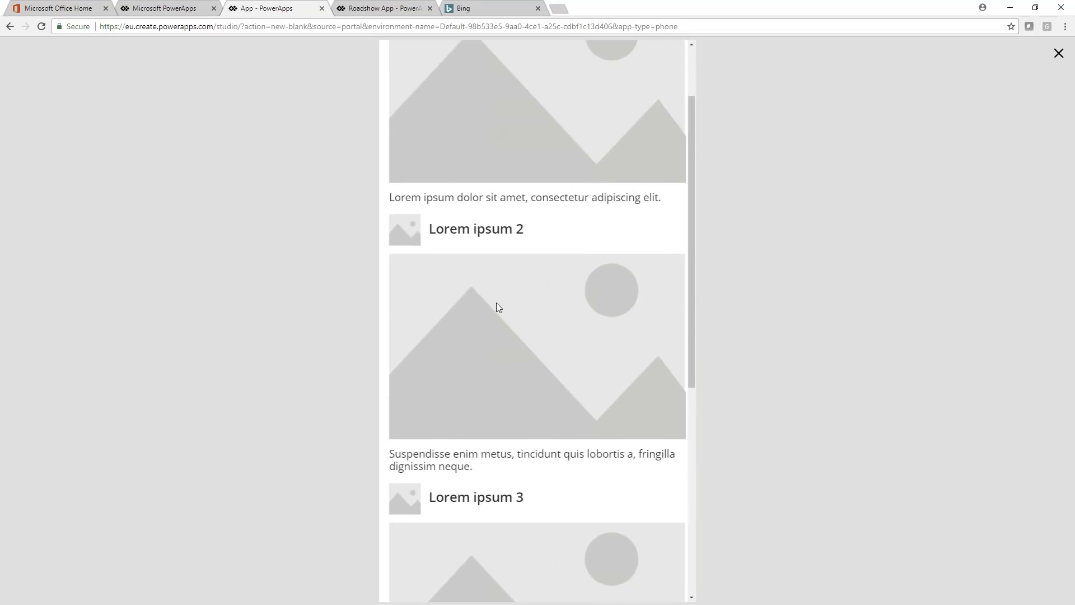
scroll(502, 305, down, 7)
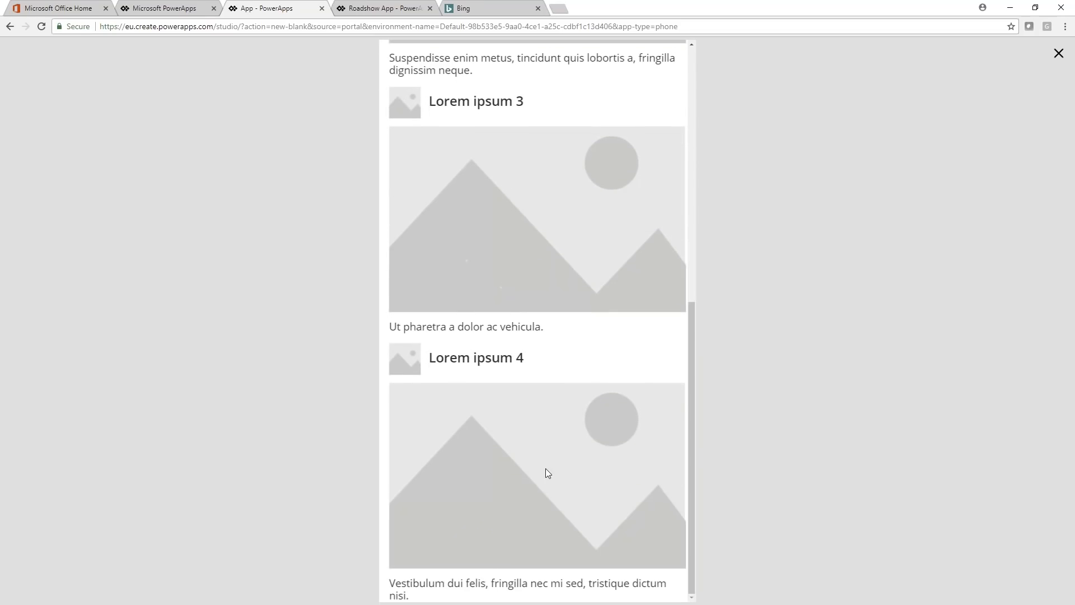
click(1059, 53)
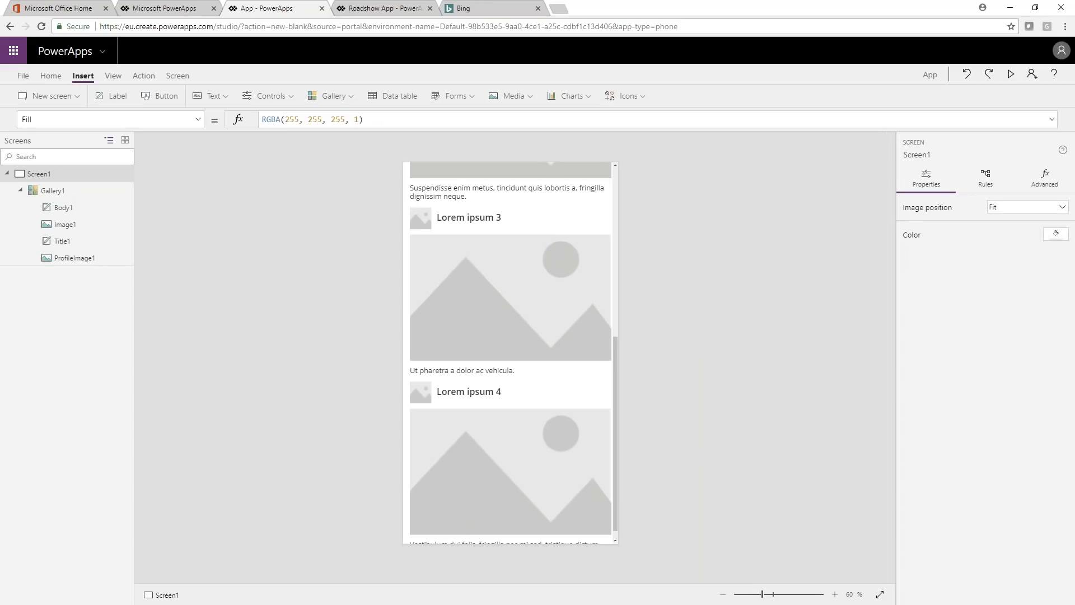
Step: Start adding a data source to the gallery, choosing static data imported from Excel
click(597, 227)
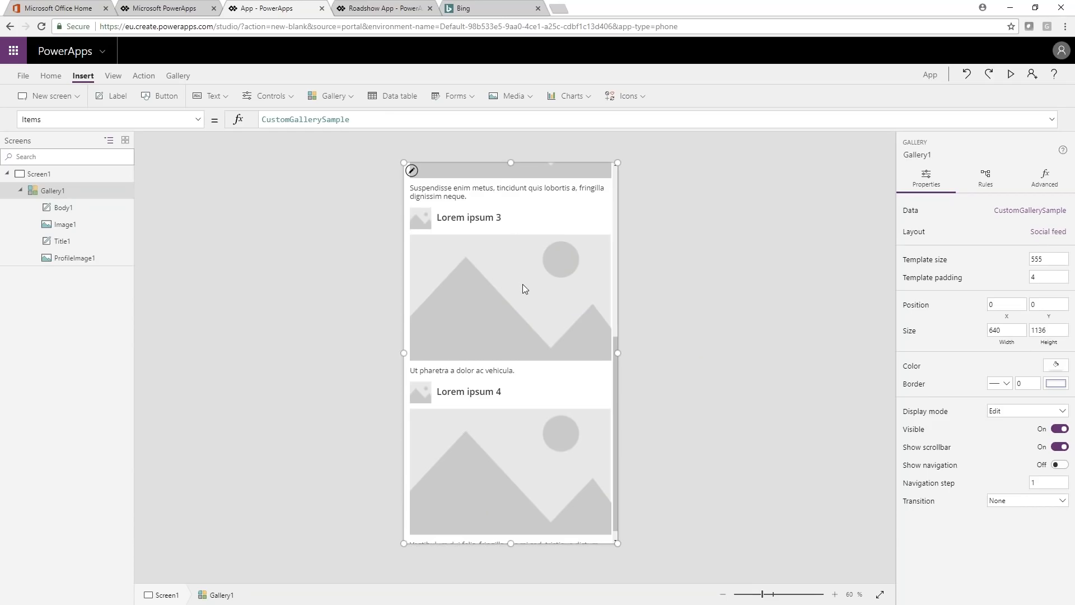
click(1026, 211)
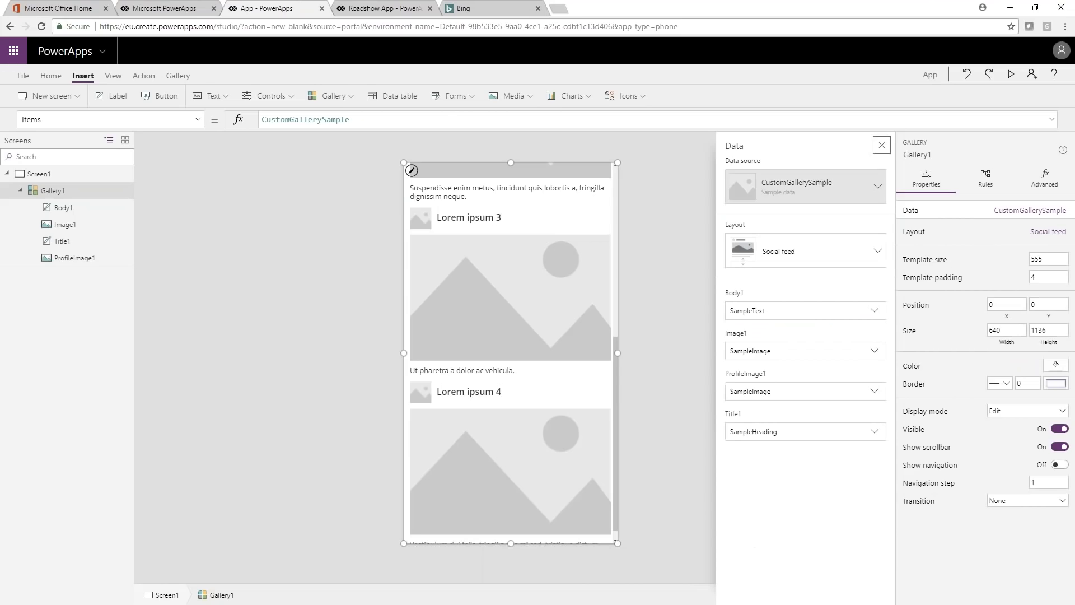
click(536, 275)
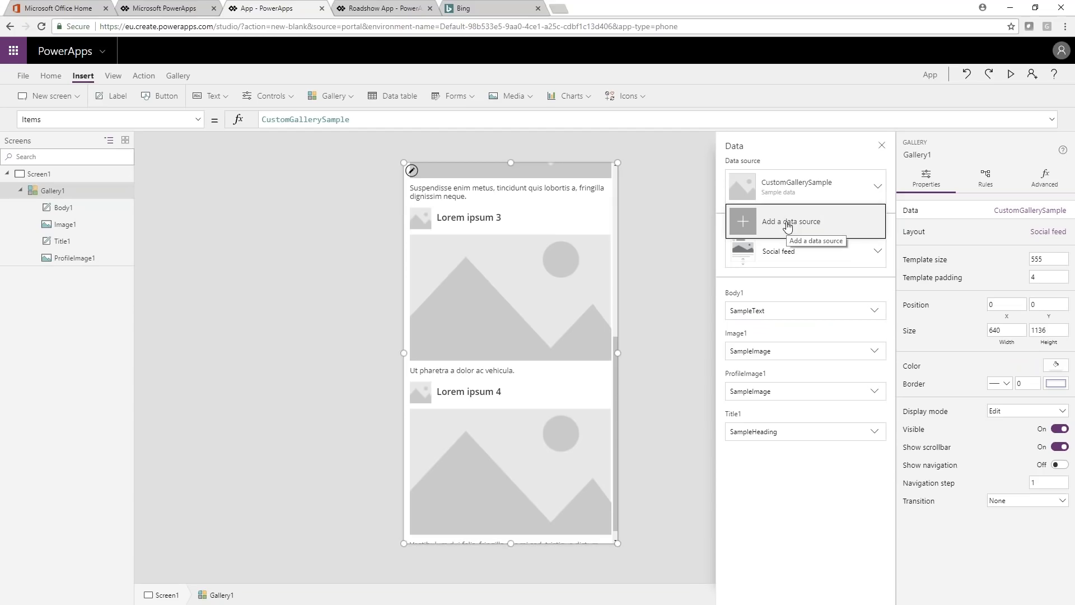
click(786, 224)
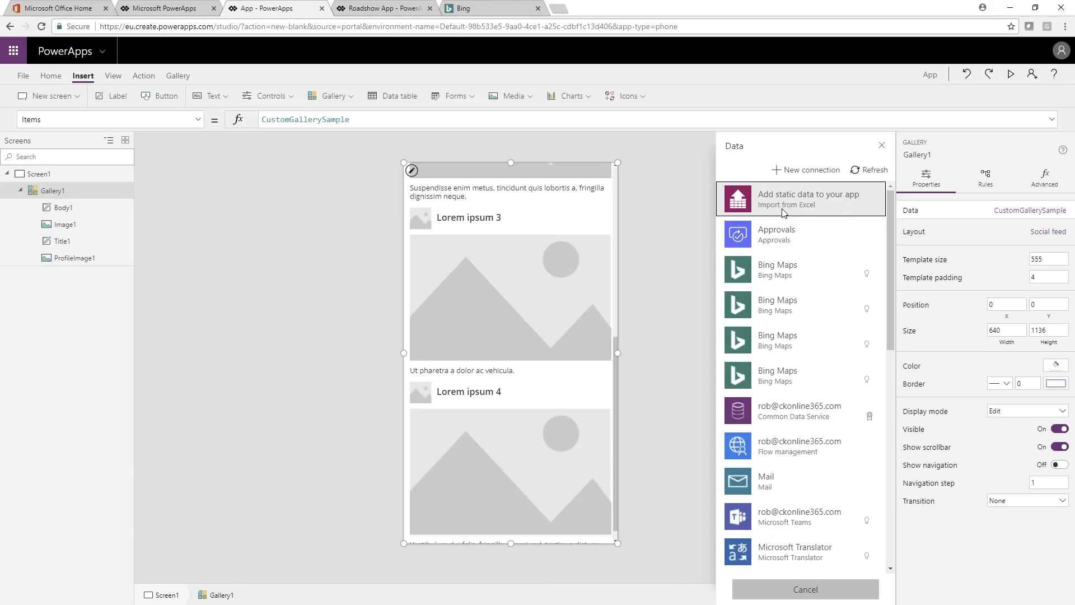
click(782, 210)
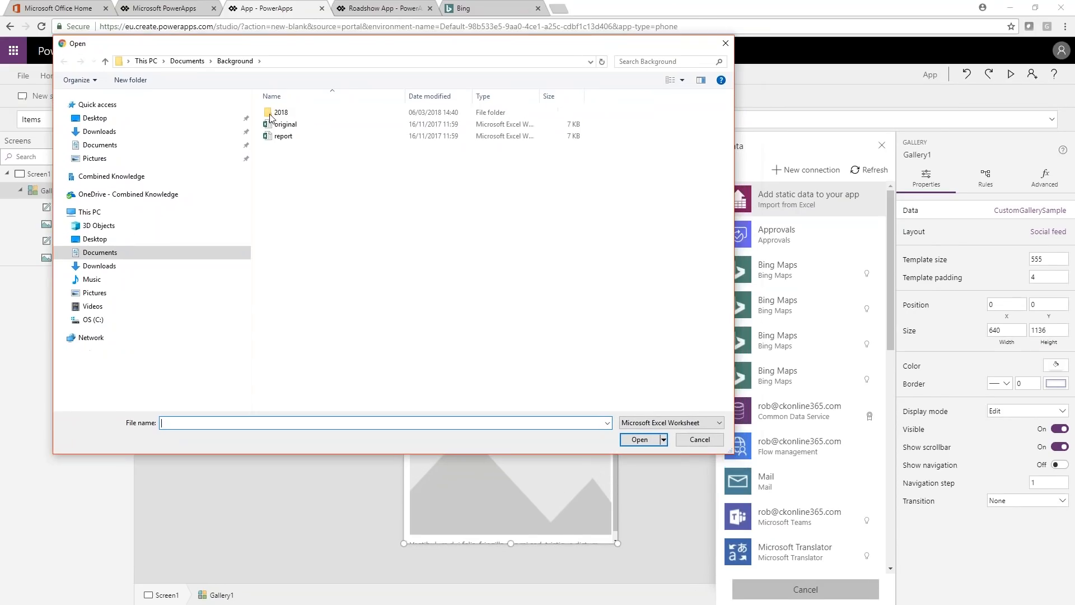
Step: Open the Dog Data workbook from the Sample Data folder inside Documents > PowerApps and Flow
click(112, 144)
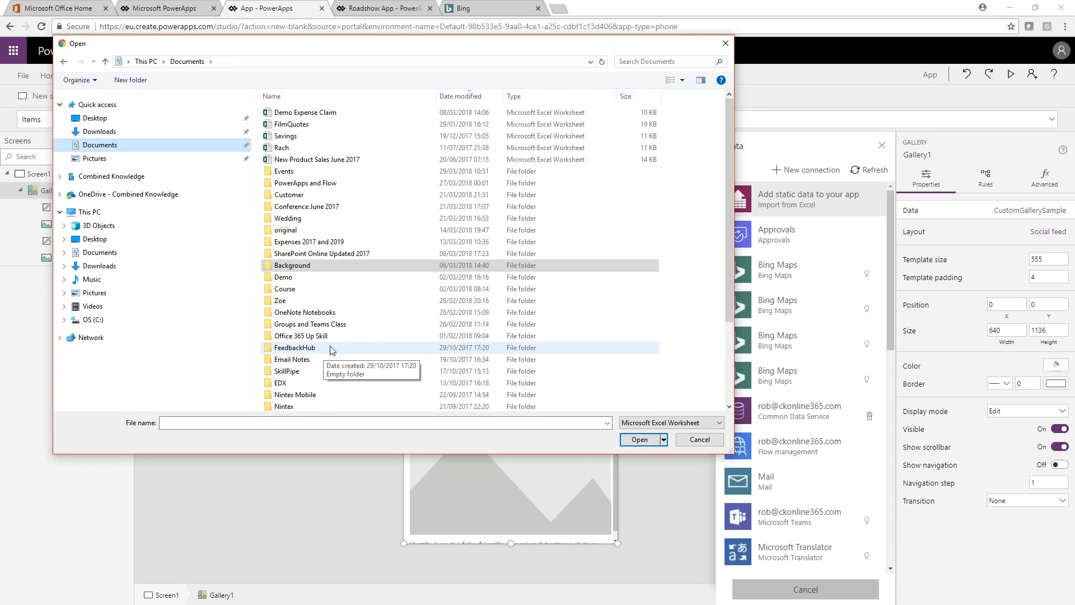
scroll(331, 353, down, 2)
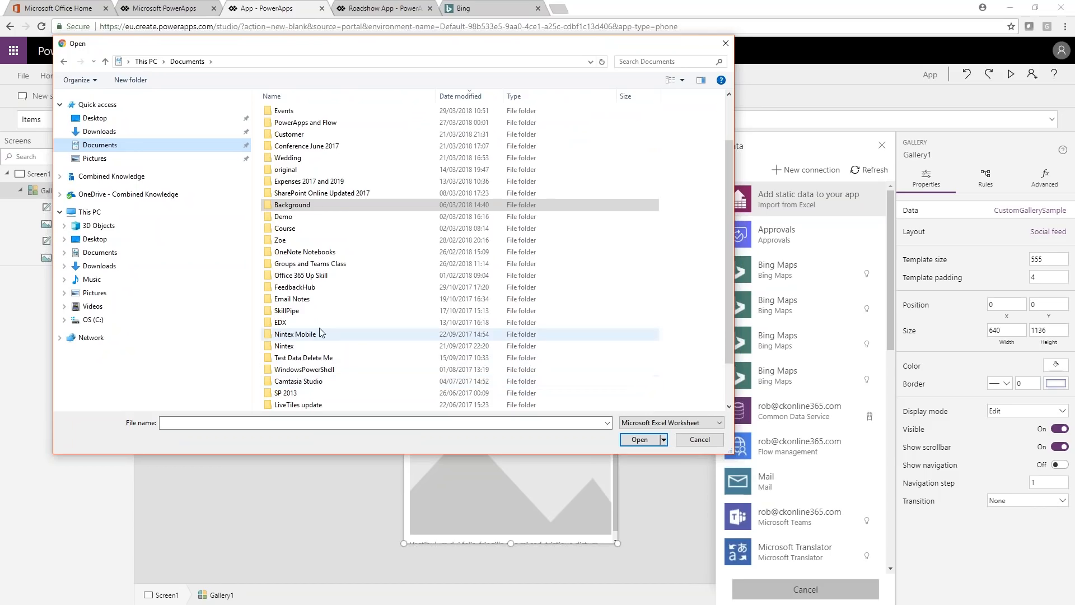
scroll(317, 304, down, 1)
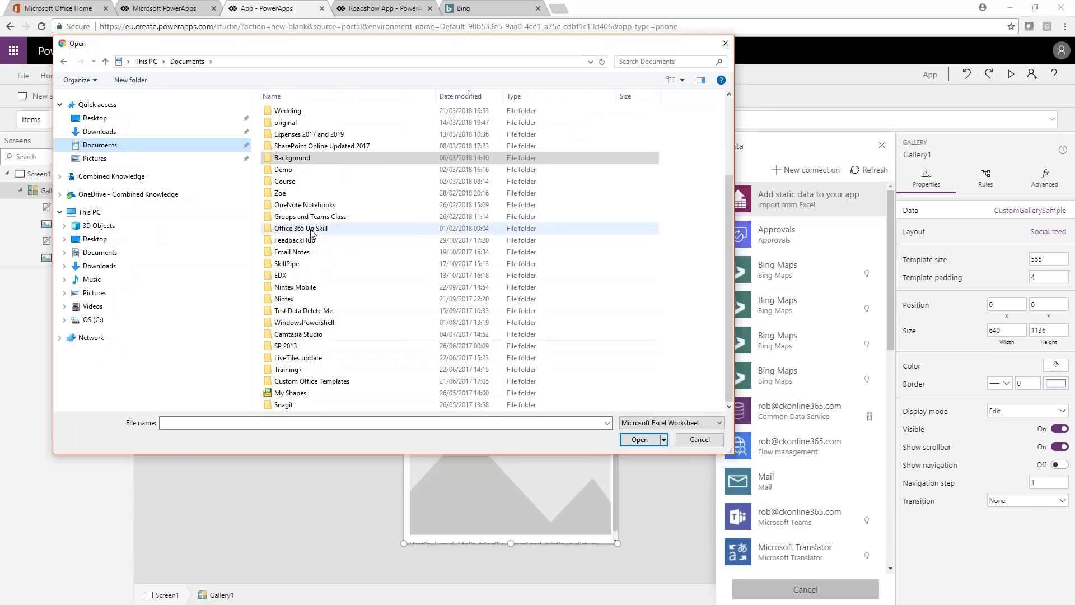
scroll(314, 251, up, 2)
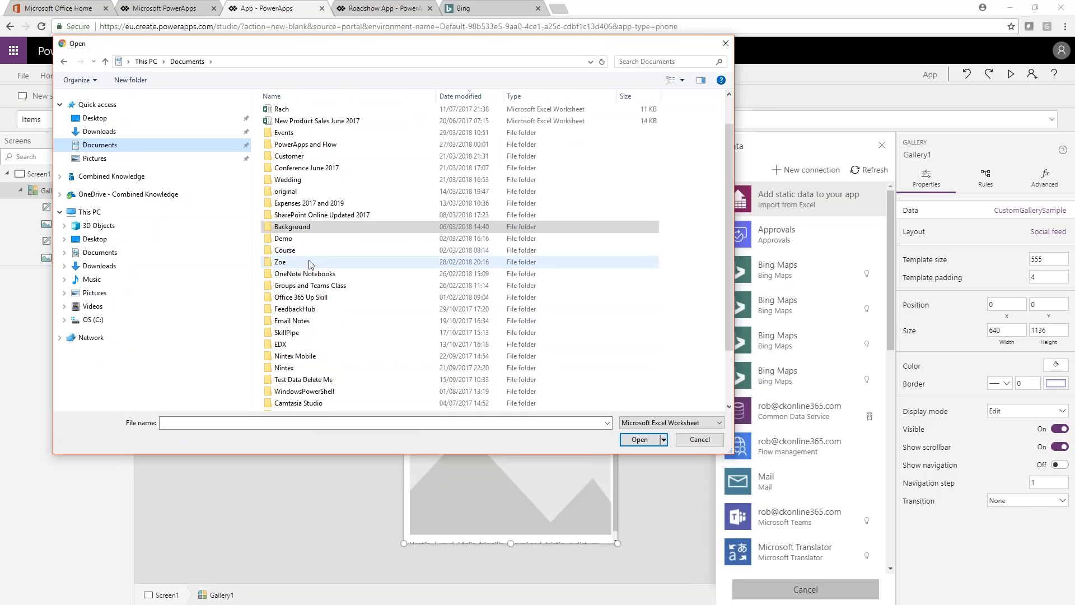
click(310, 145)
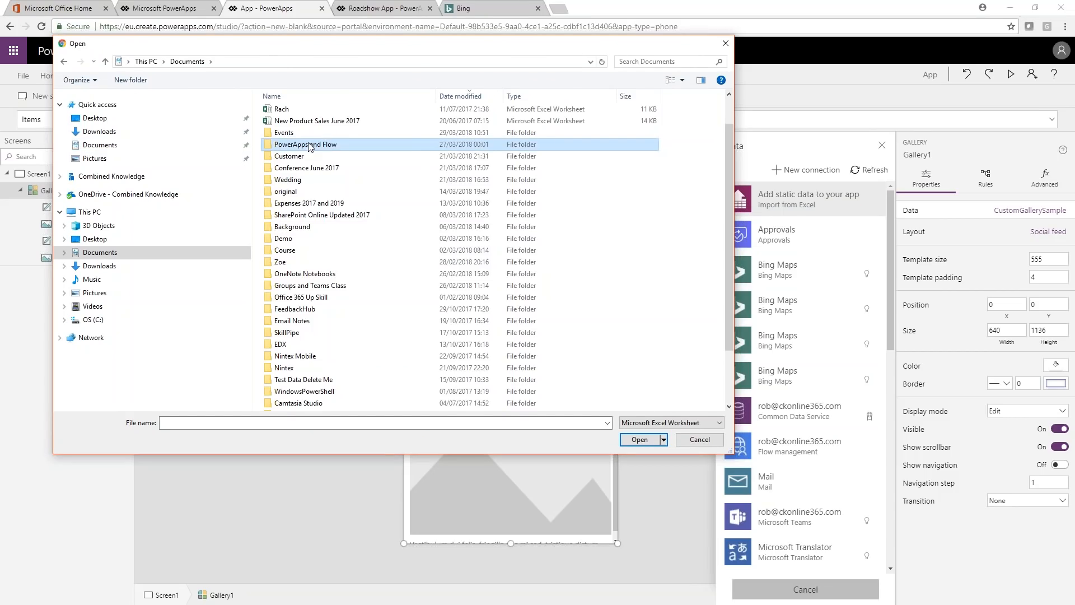
double_click(310, 146)
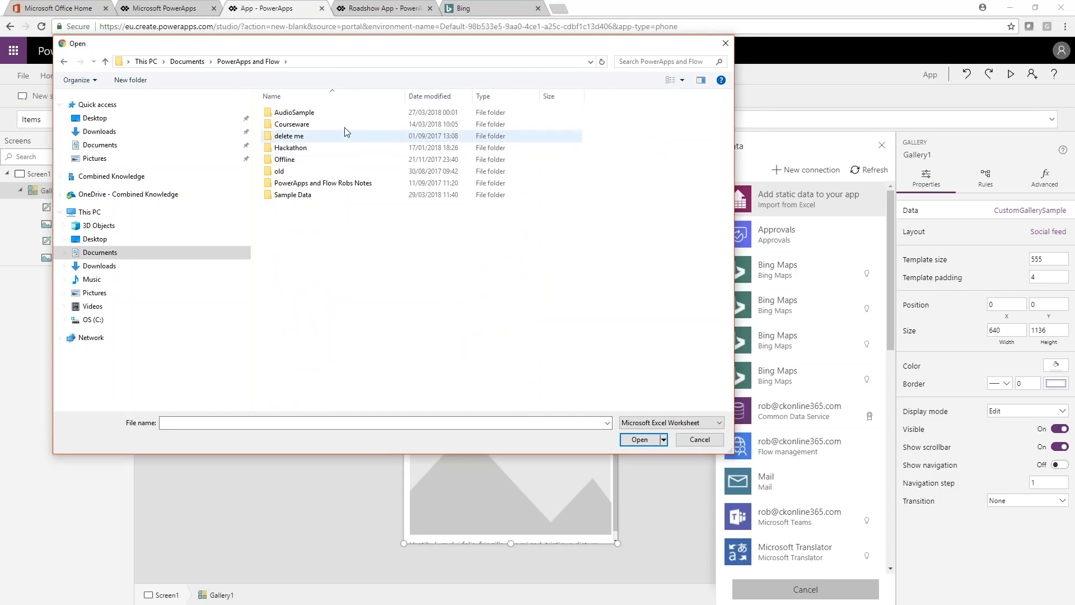
double_click(304, 194)
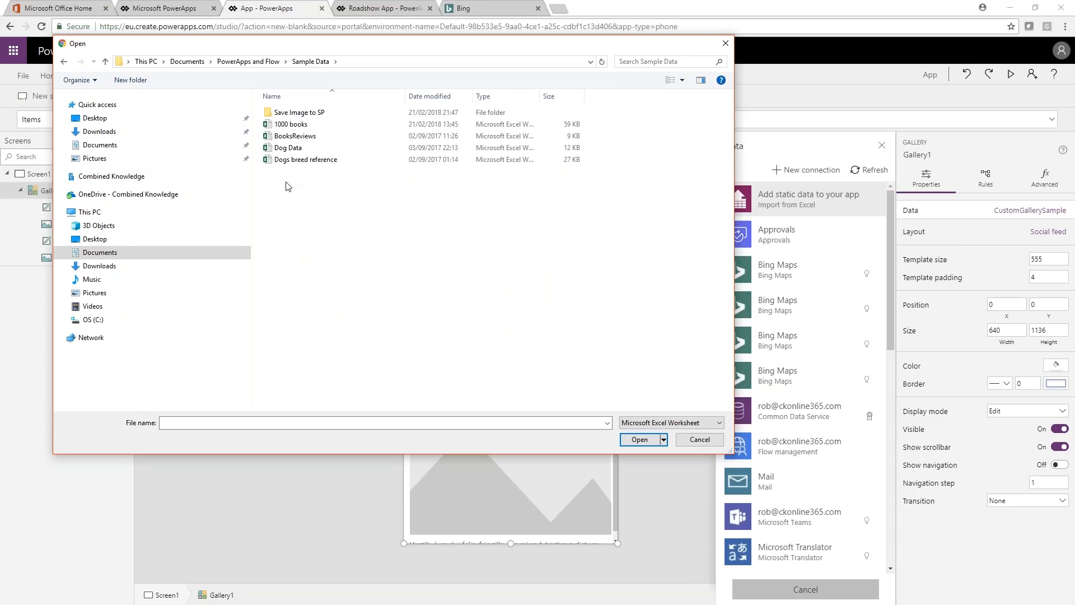
click(288, 148)
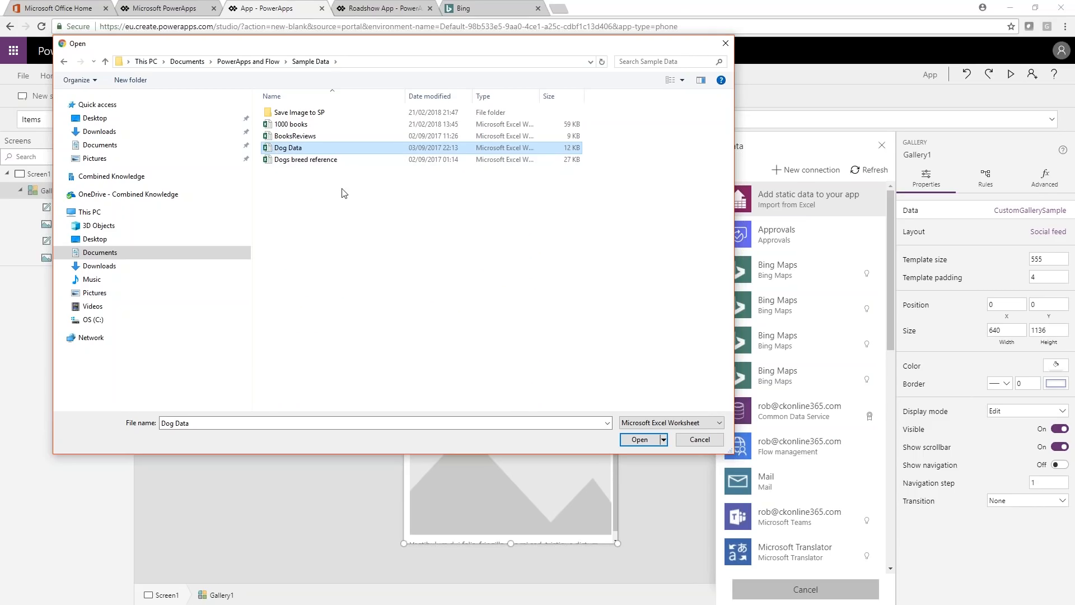
double_click(271, 149)
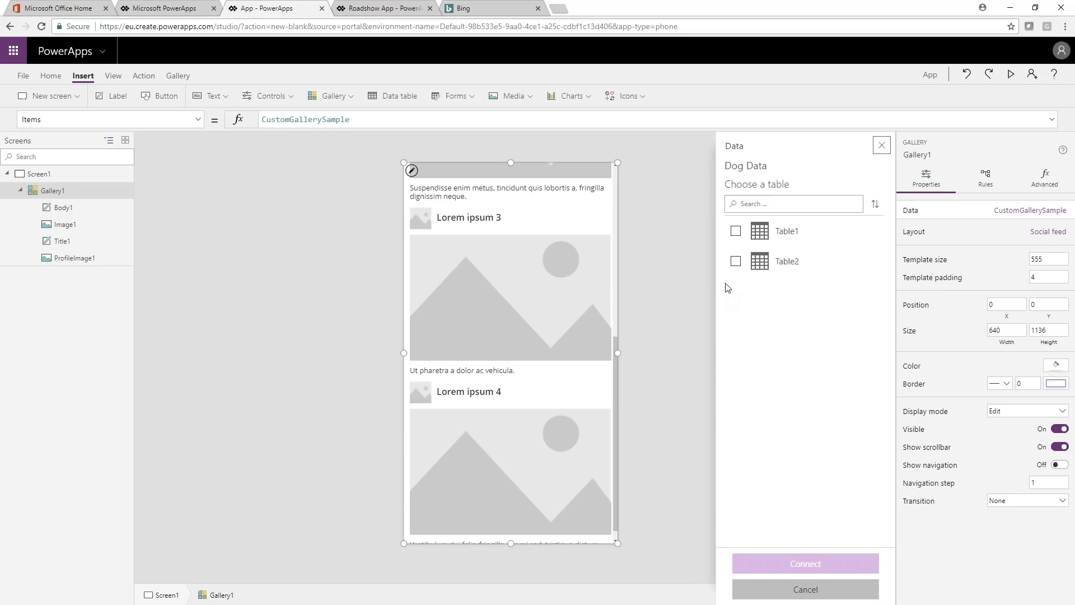
Step: Connect the gallery to Table1 of the Dog Data workbook
click(735, 231)
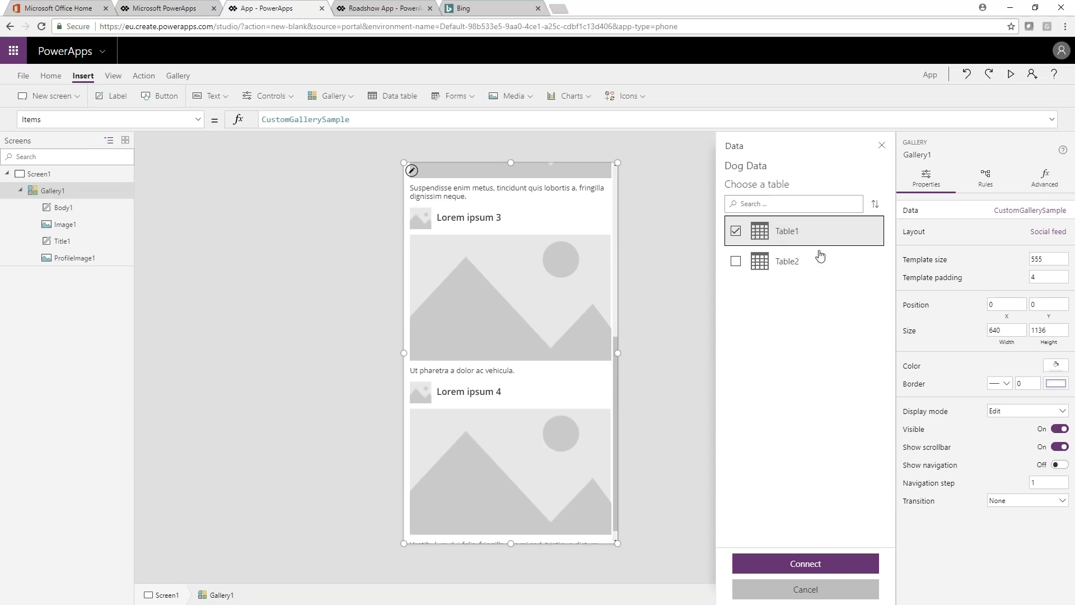
click(798, 564)
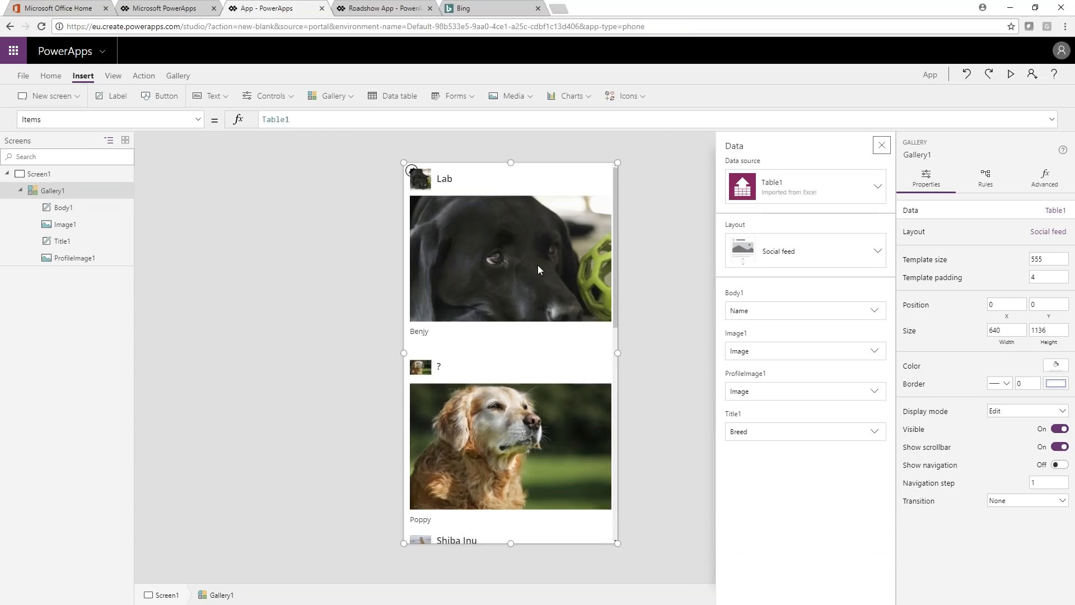
click(1012, 10)
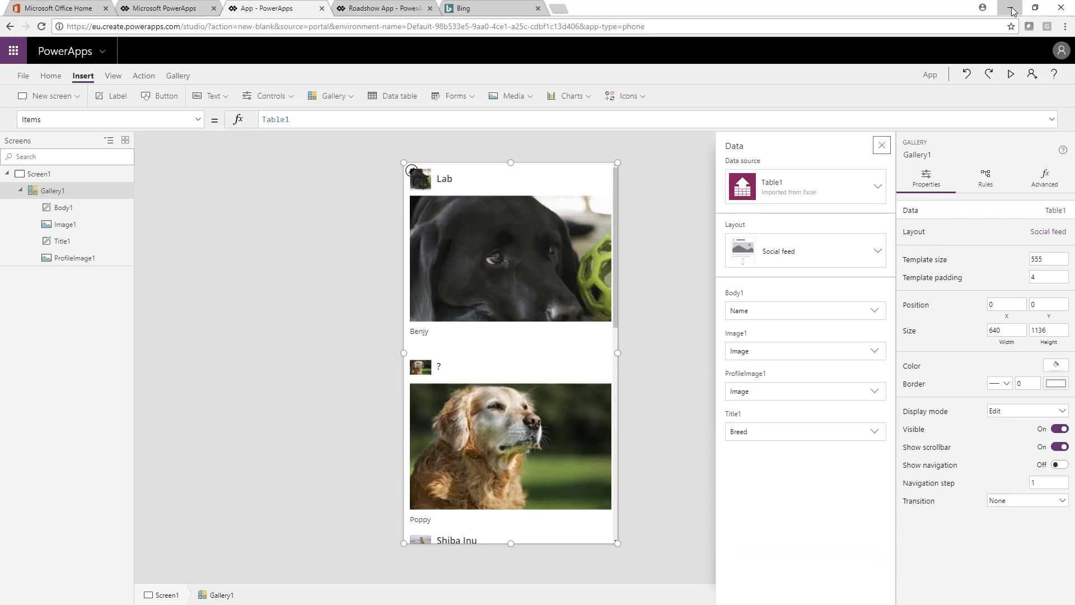
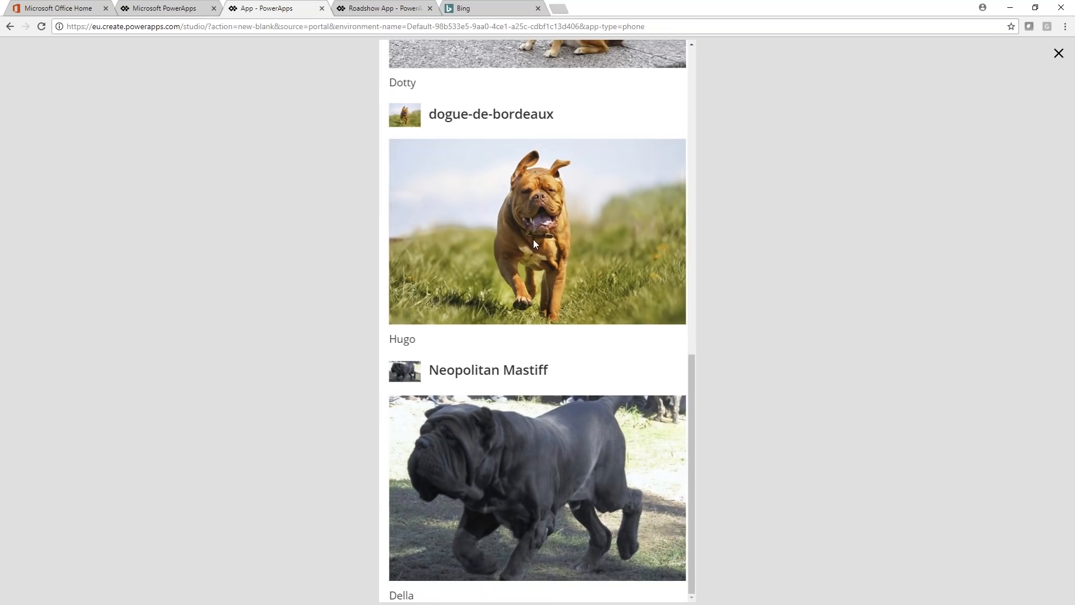
Step: Look through the imported dog records in the app preview up to the first one, and close the preview
scroll(534, 247, up, 8)
scroll(524, 261, up, 4)
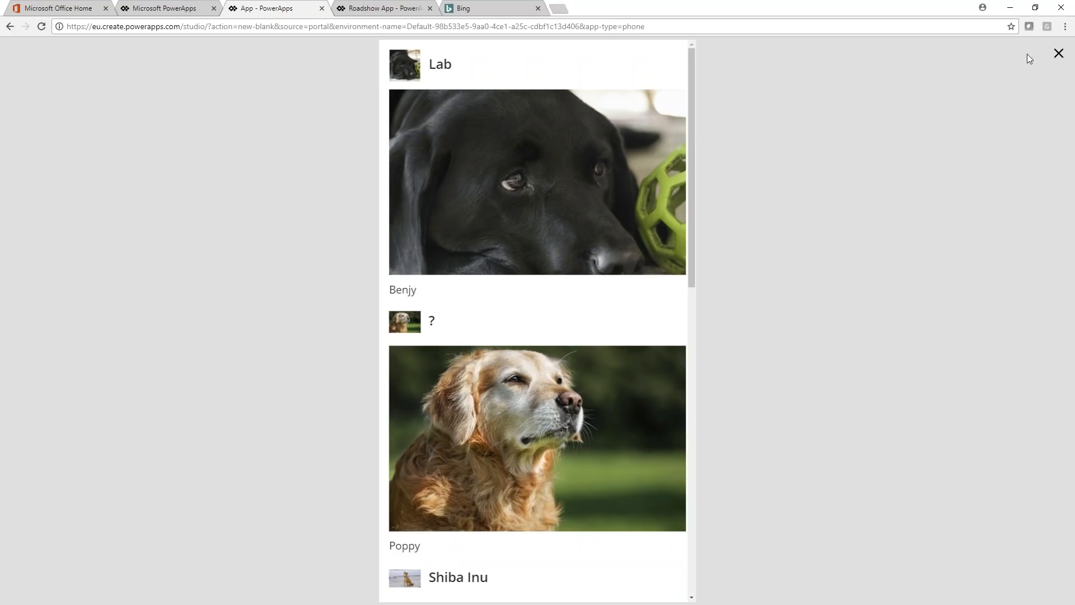
click(1059, 53)
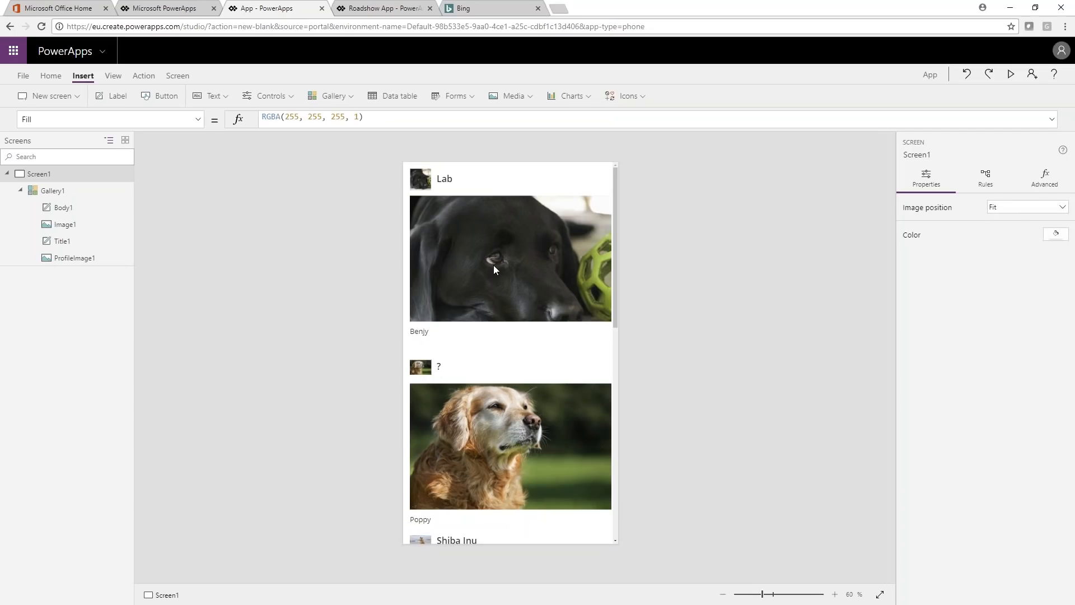
Step: Bind the gallery's Title1 label to the Notes column of Table1
click(538, 195)
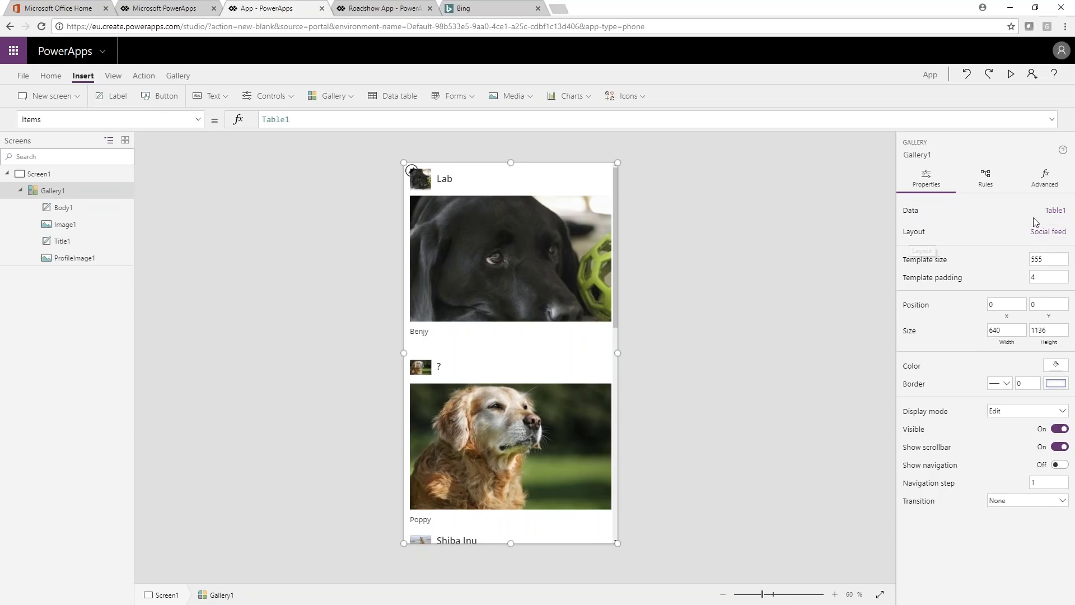
click(1056, 211)
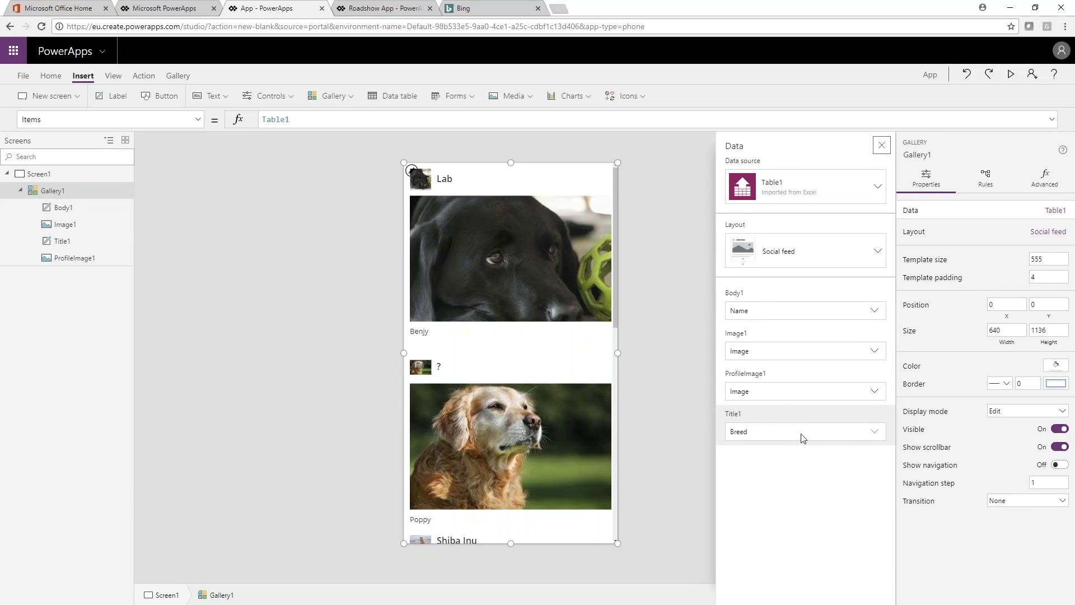
click(866, 437)
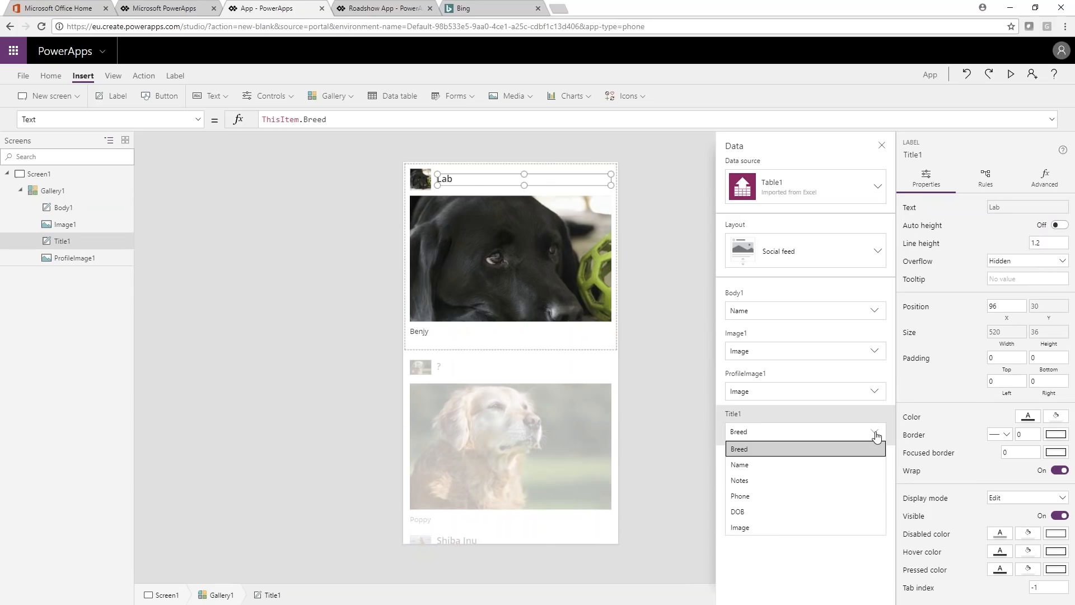
click(741, 480)
click(663, 397)
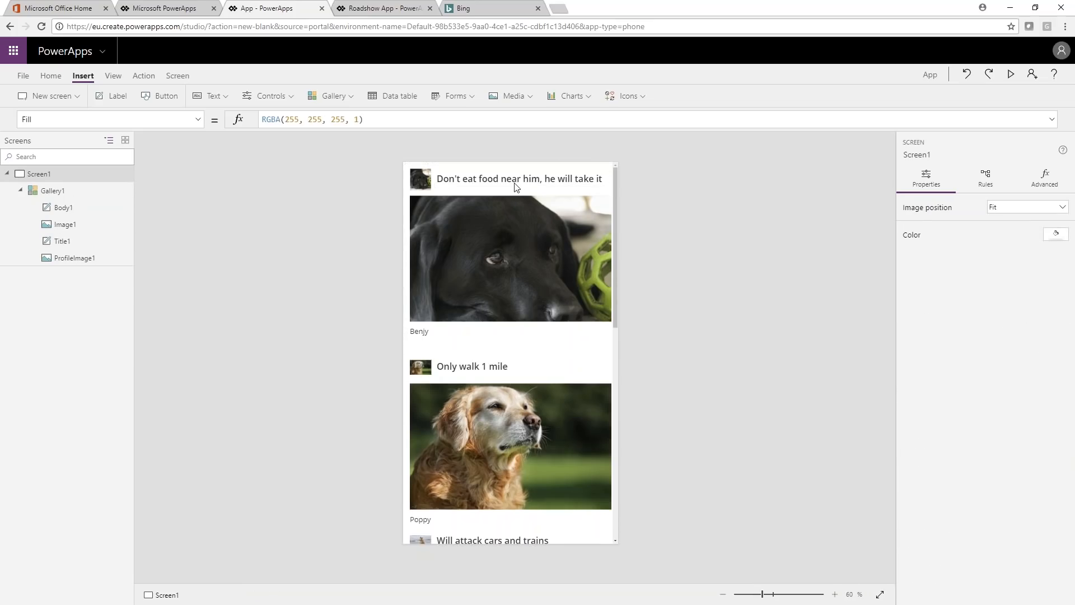
Step: Shrink the large dog image in the gallery template to about 275 wide and 219 high
click(517, 318)
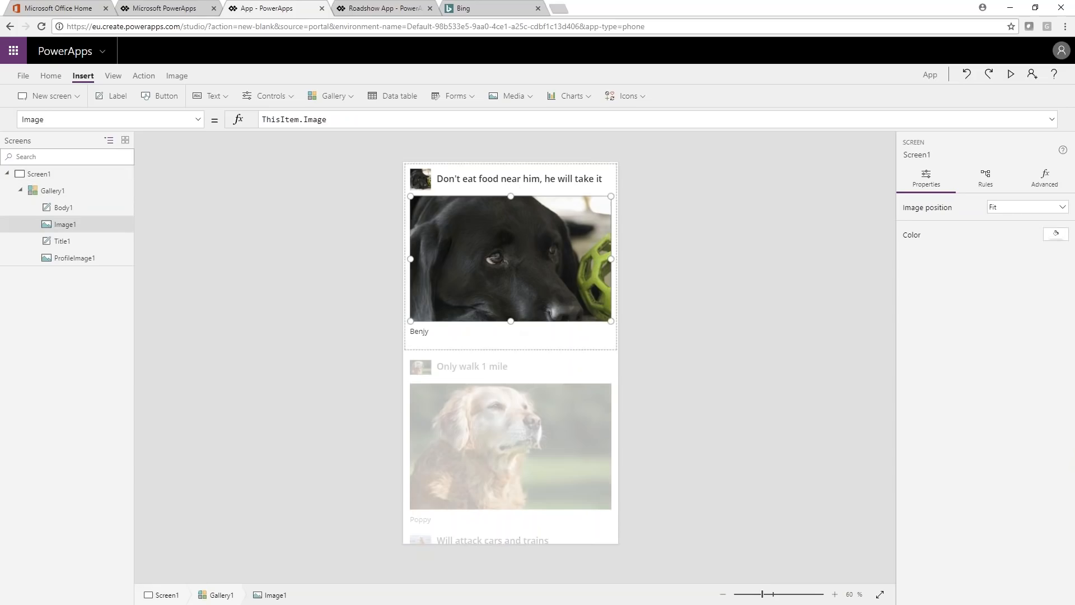
drag(610, 321, 502, 239)
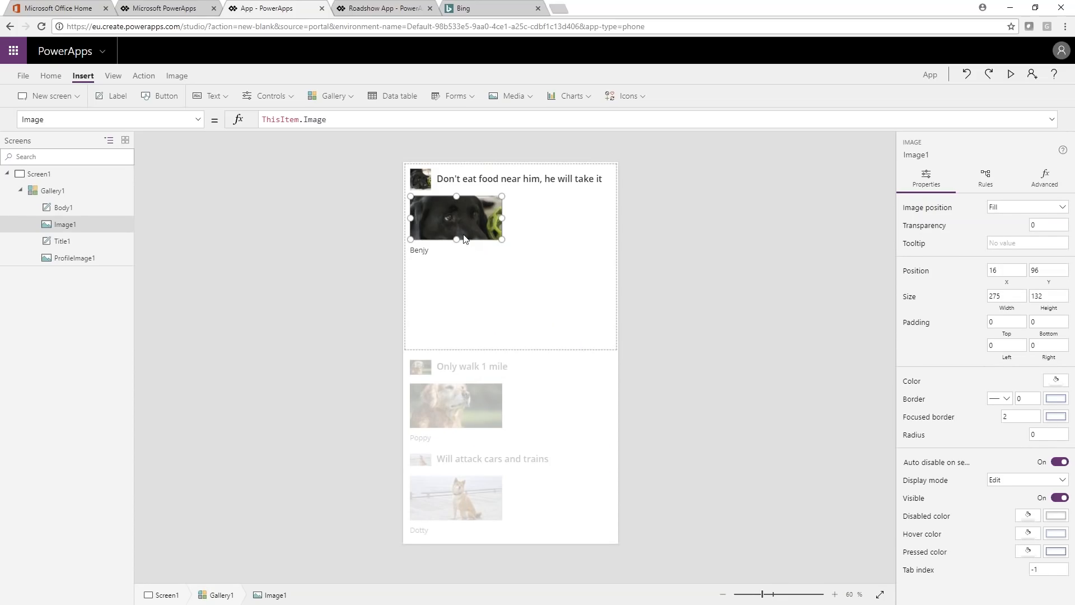
drag(456, 240, 454, 269)
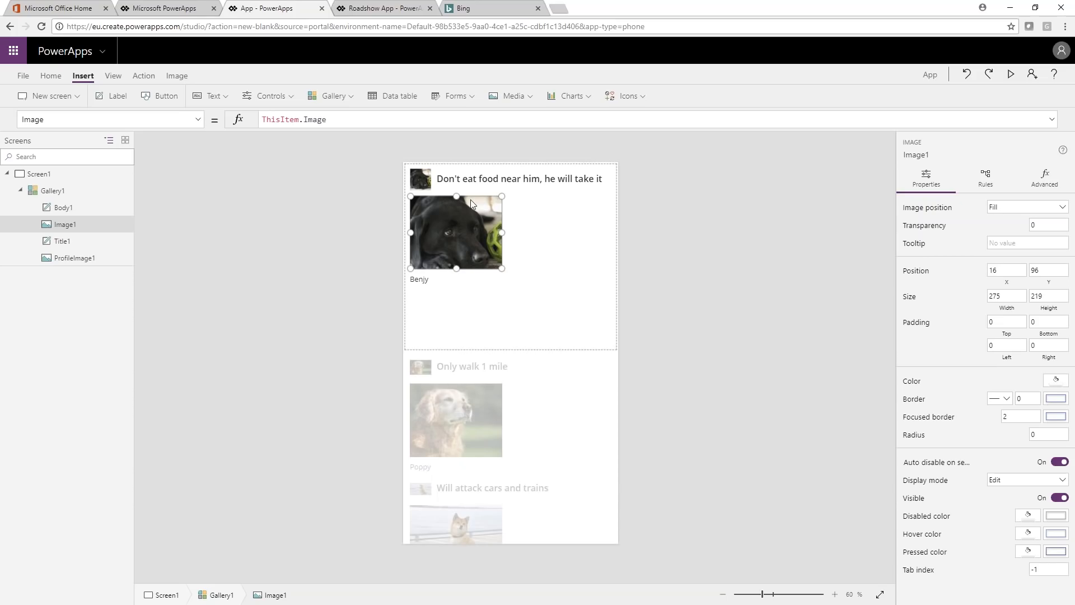
Step: Move the dog's name label from below the image to beside its upper right corner in the gallery template
click(426, 287)
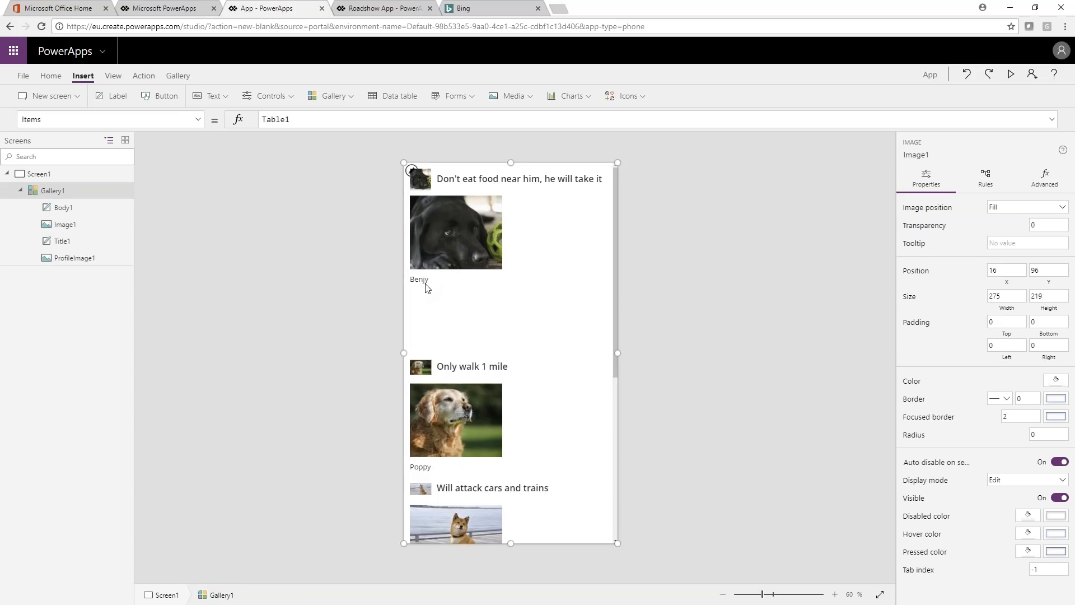
click(426, 285)
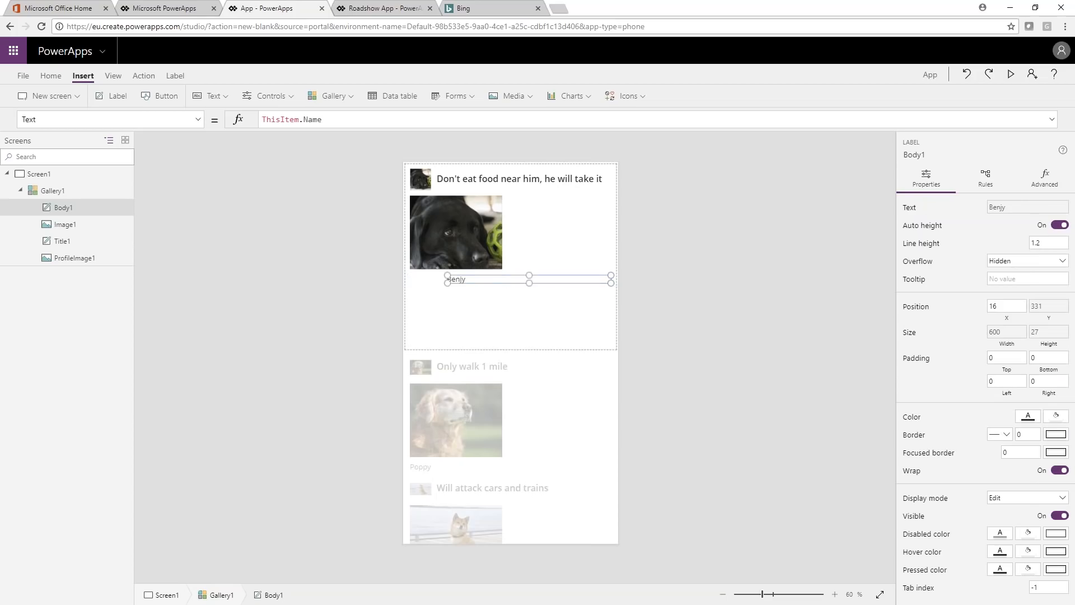
drag(447, 283, 525, 209)
click(548, 247)
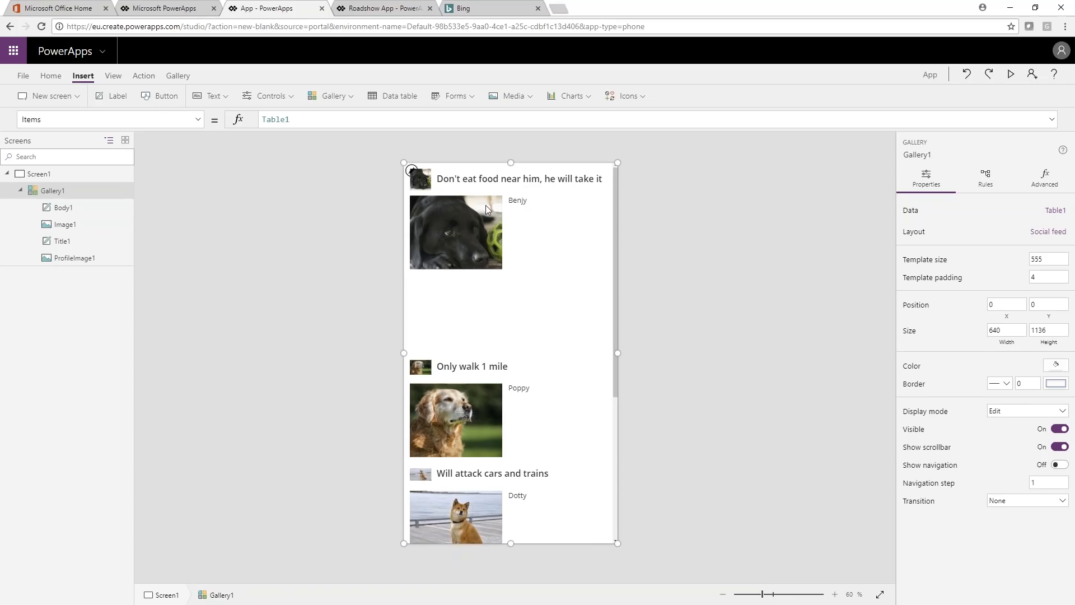
Step: Preview the app to check the rearranged gallery layout, and close the preview
click(1010, 74)
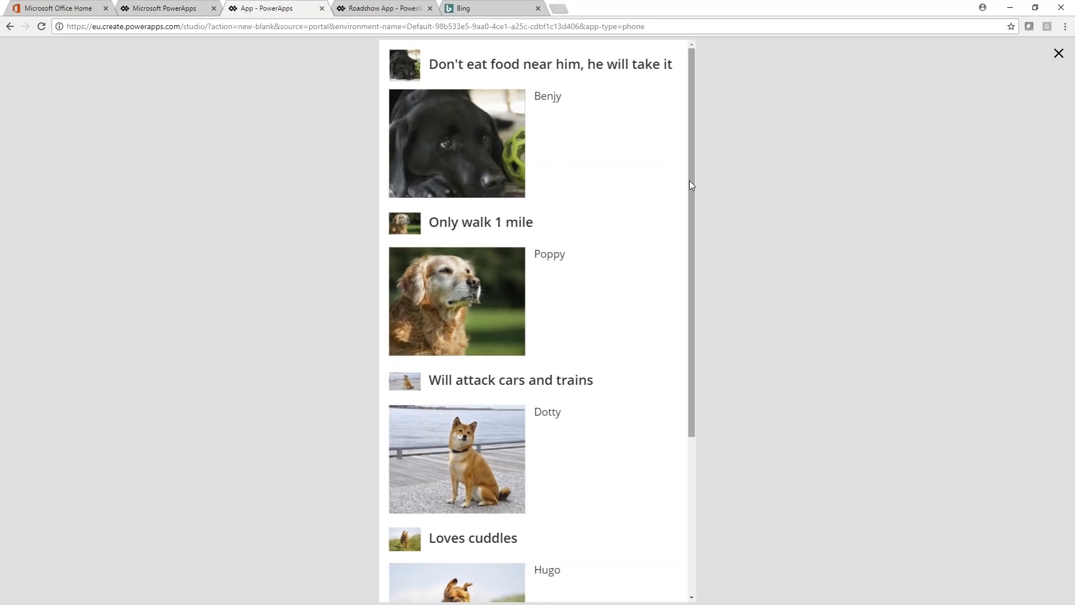
drag(690, 186, 660, 154)
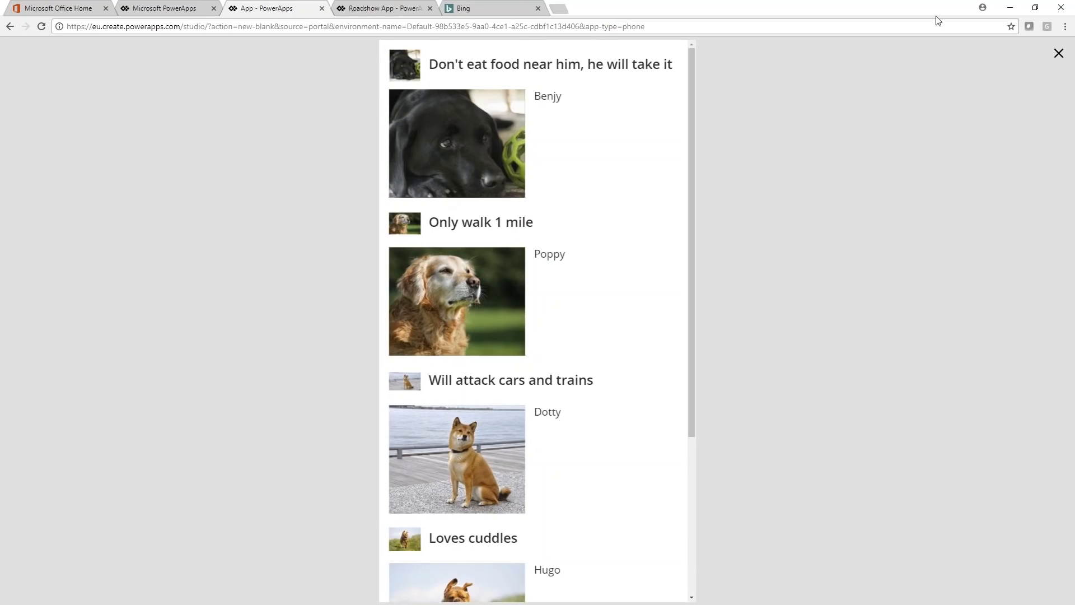
click(1059, 54)
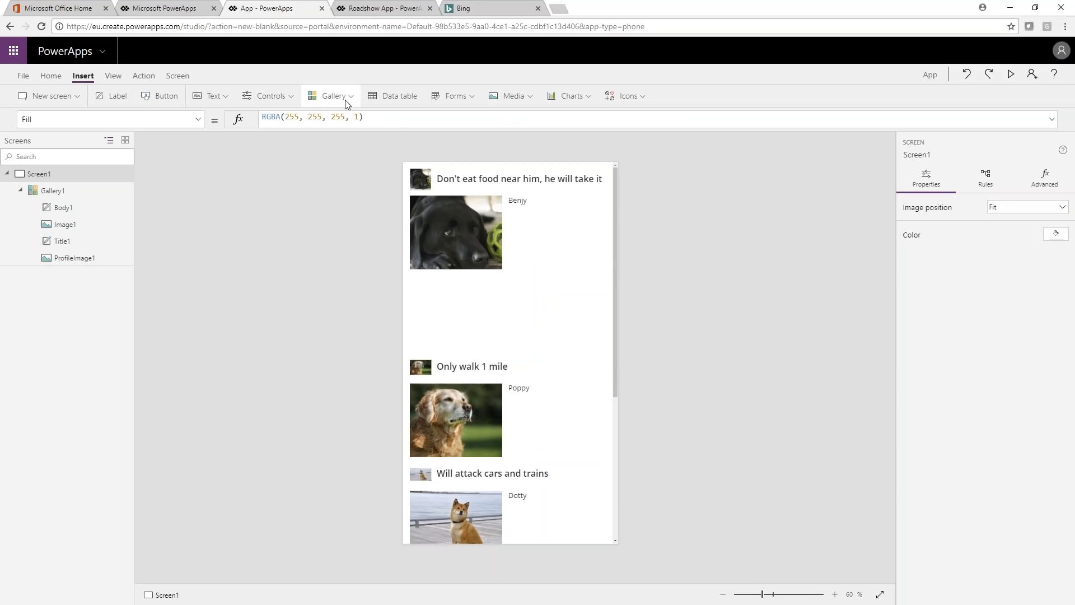
Step: Review the data source choices for the gallery, keeping Table1 selected
click(560, 235)
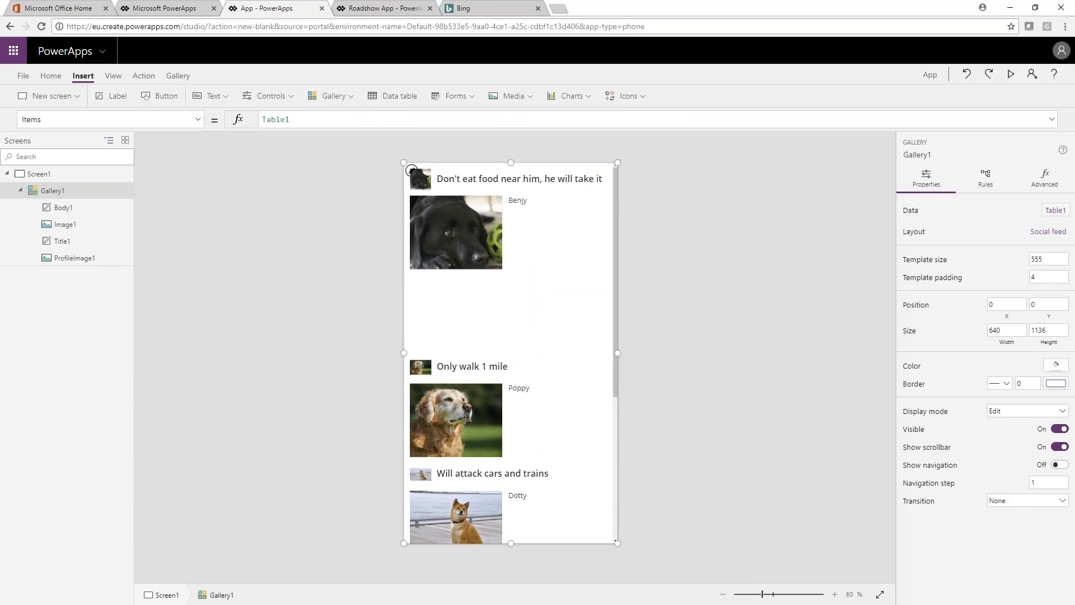
click(1055, 210)
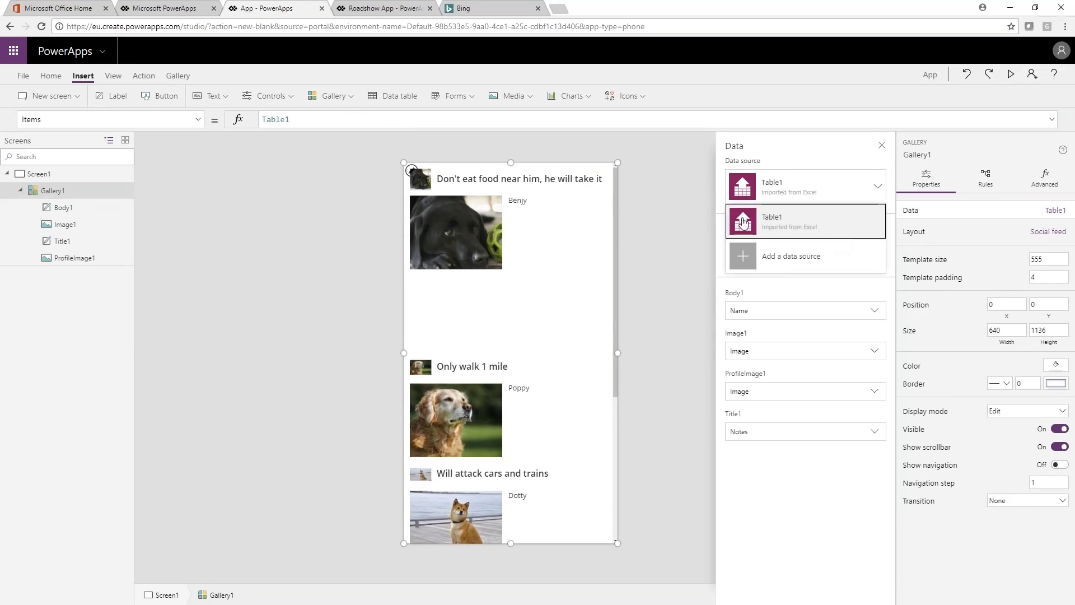
click(743, 222)
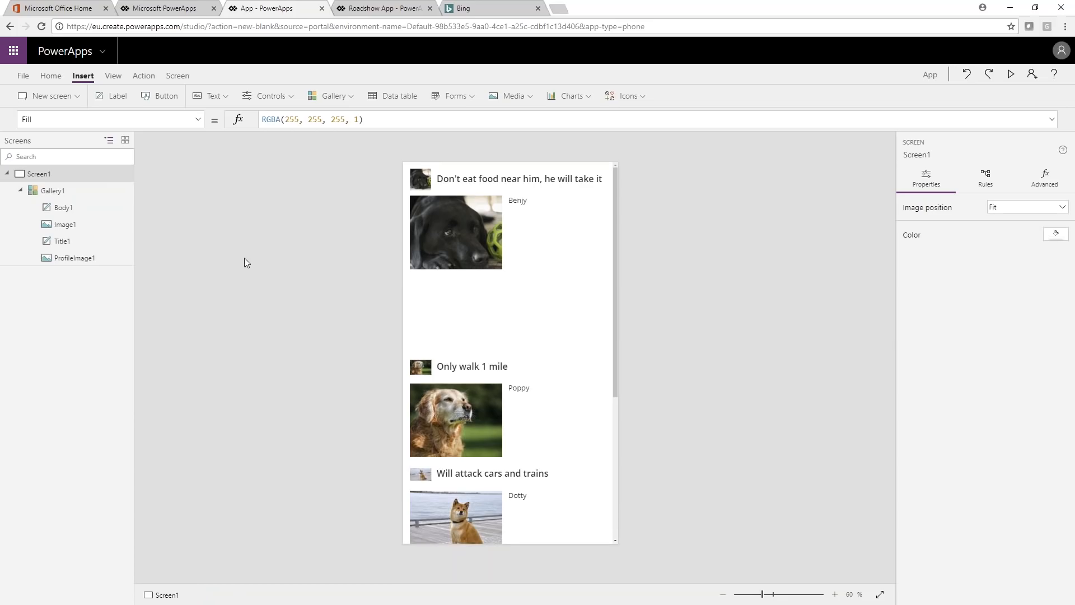
Step: Save the app to the cloud under the name Demo 1 Dogs
click(25, 81)
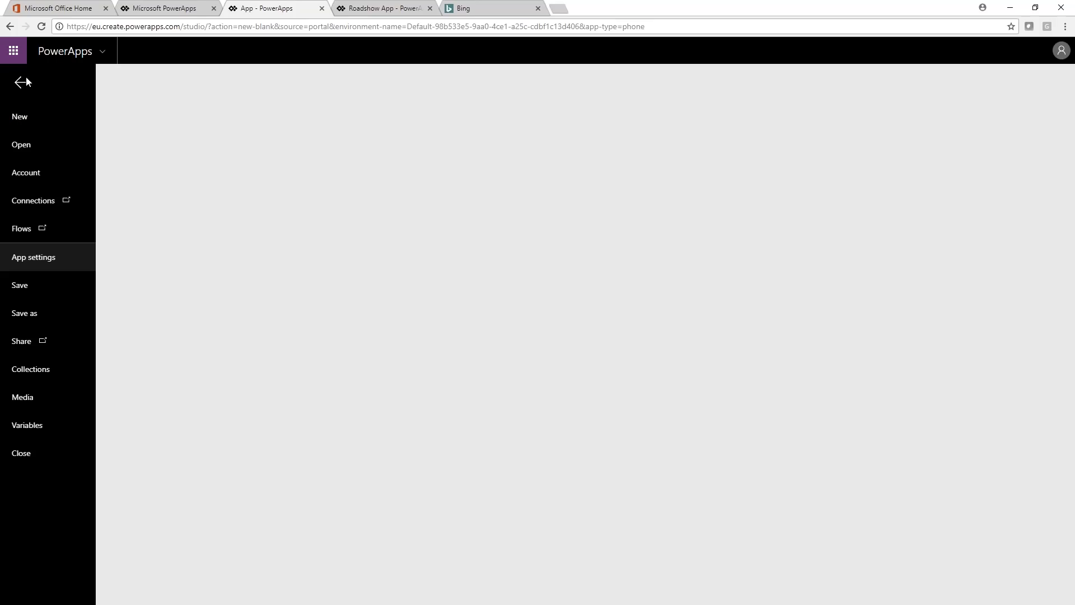
click(23, 83)
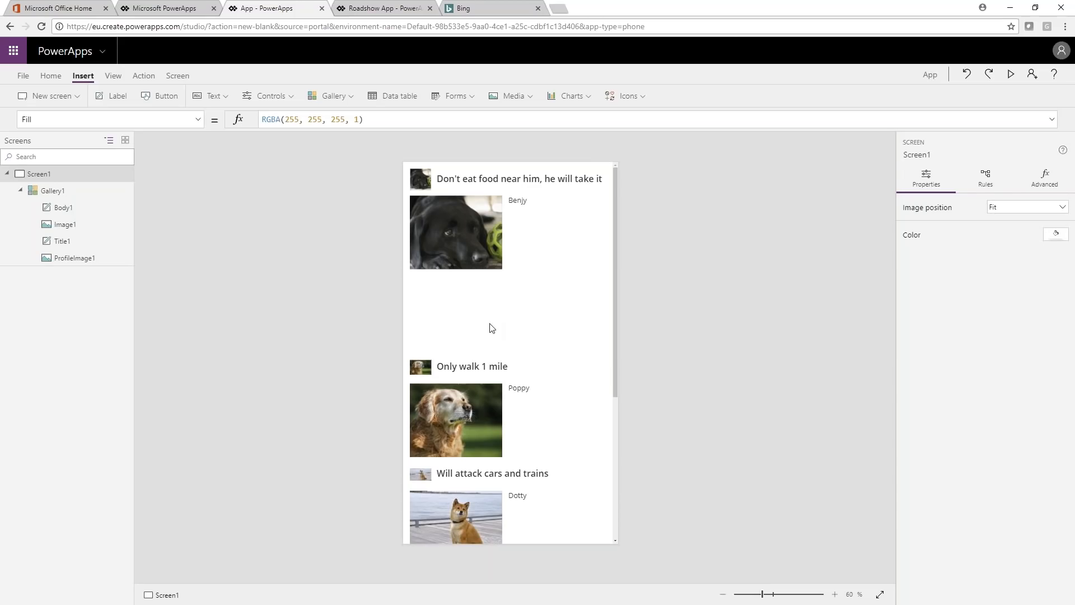
click(26, 79)
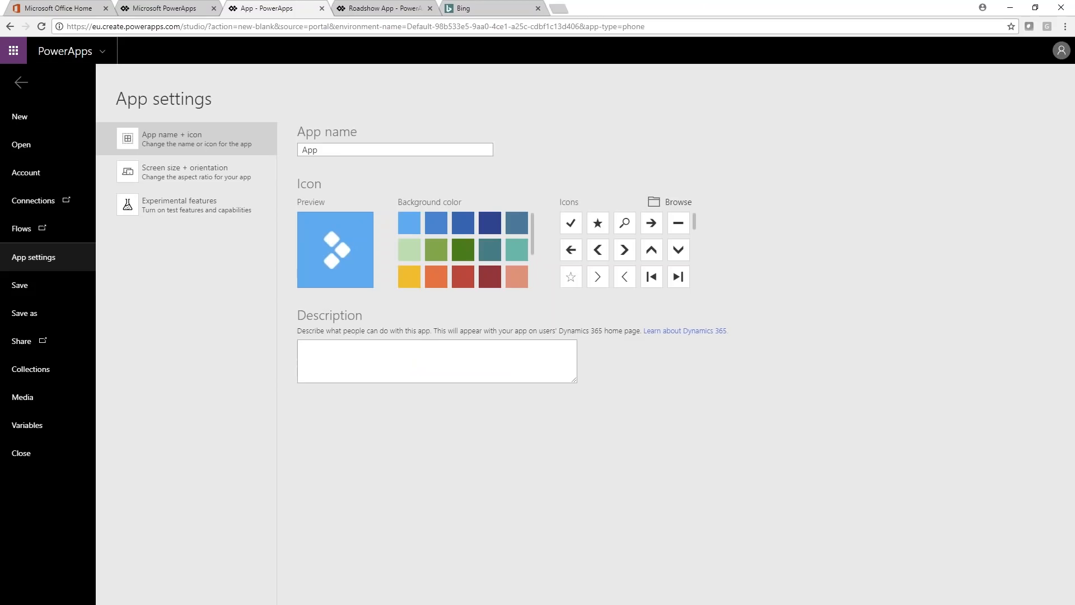
click(41, 288)
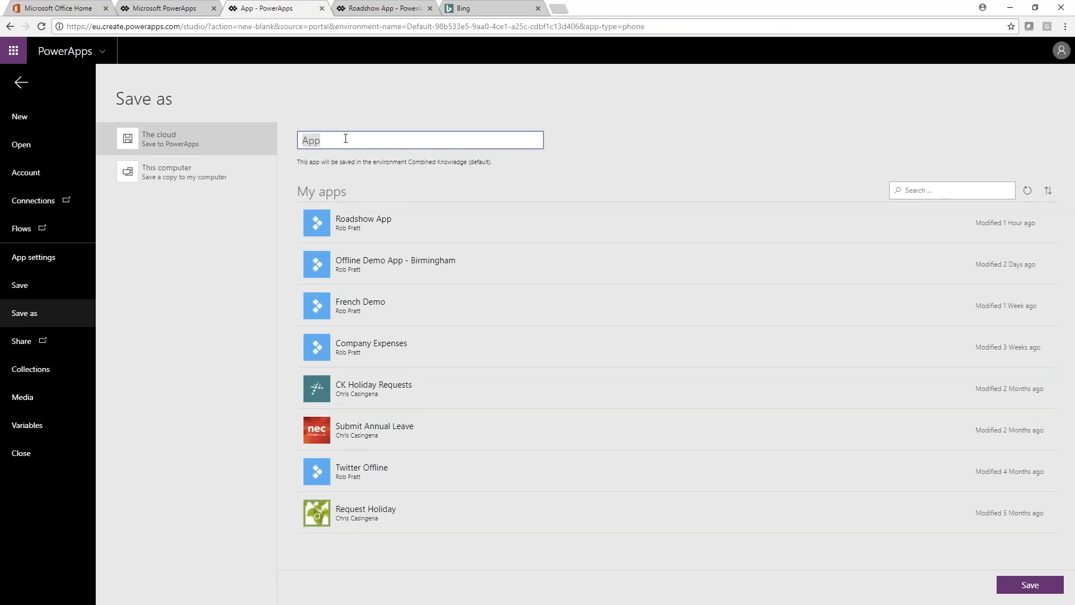
key(BackSpace)
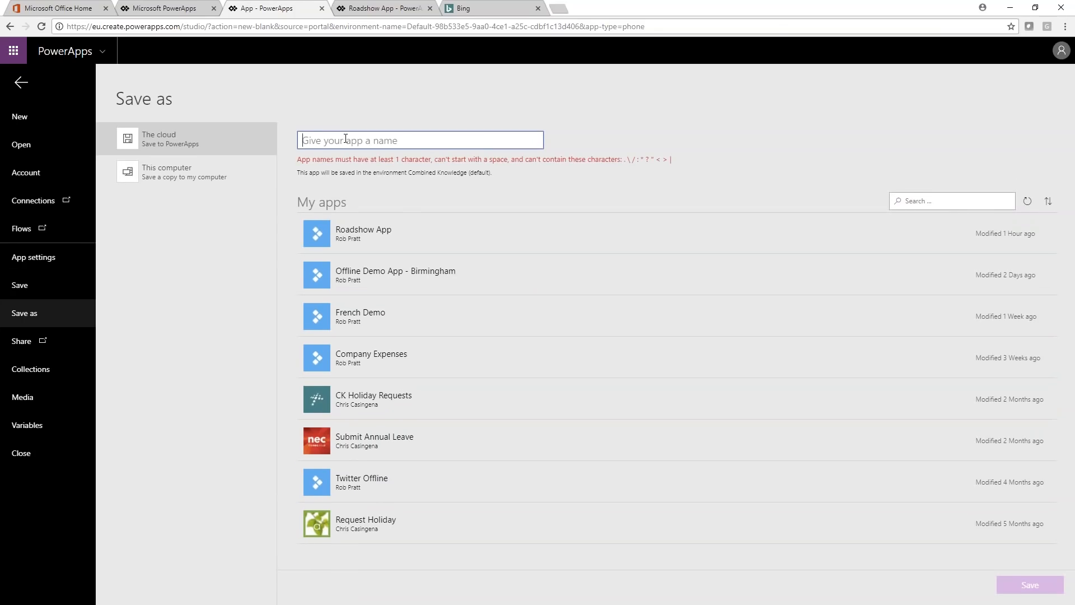
text(Demo 1)
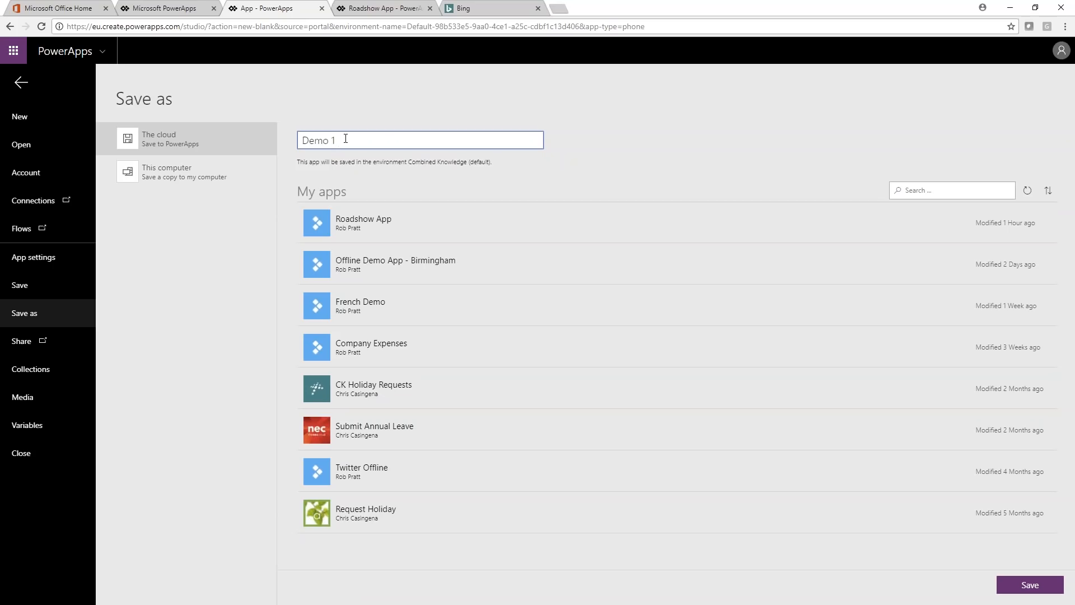
text( Dogs)
click(1030, 586)
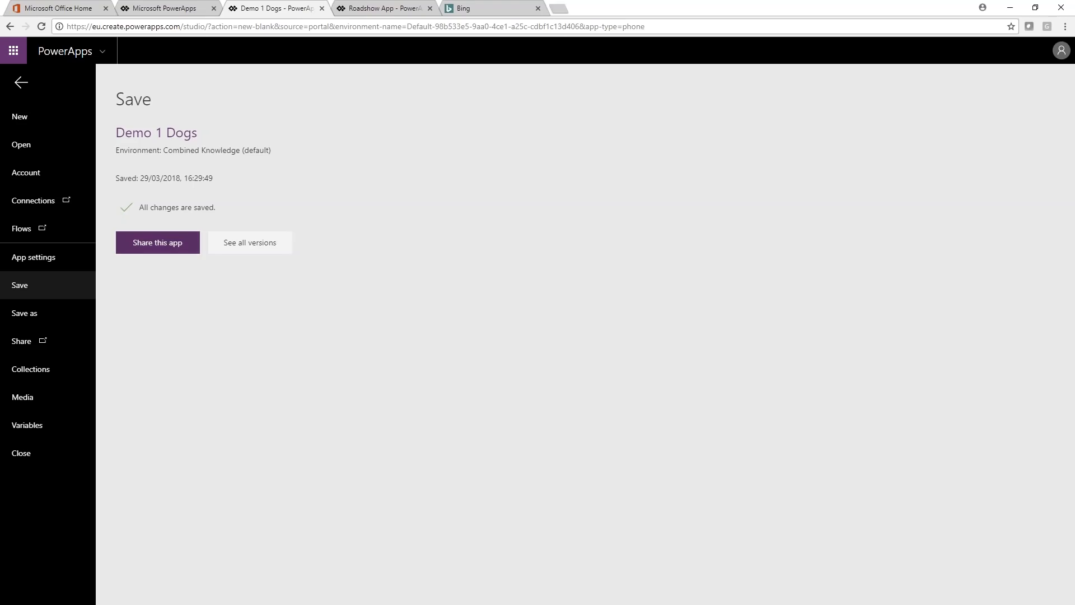
Step: Share the saved app with a colleague, keeping the Can use permission and the email invitation, and save the sharing settings
click(149, 247)
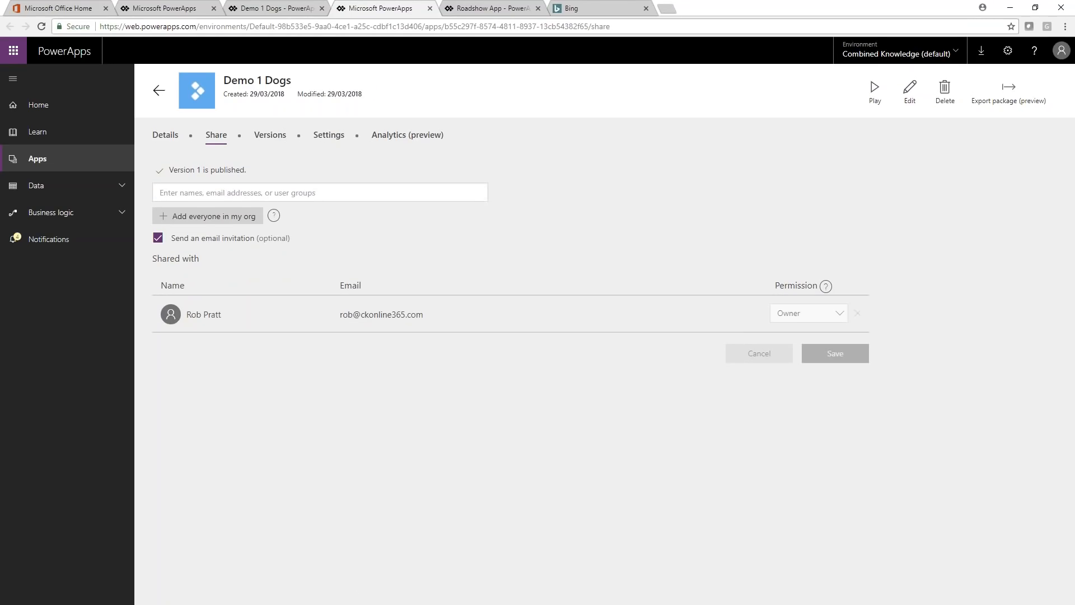
click(204, 193)
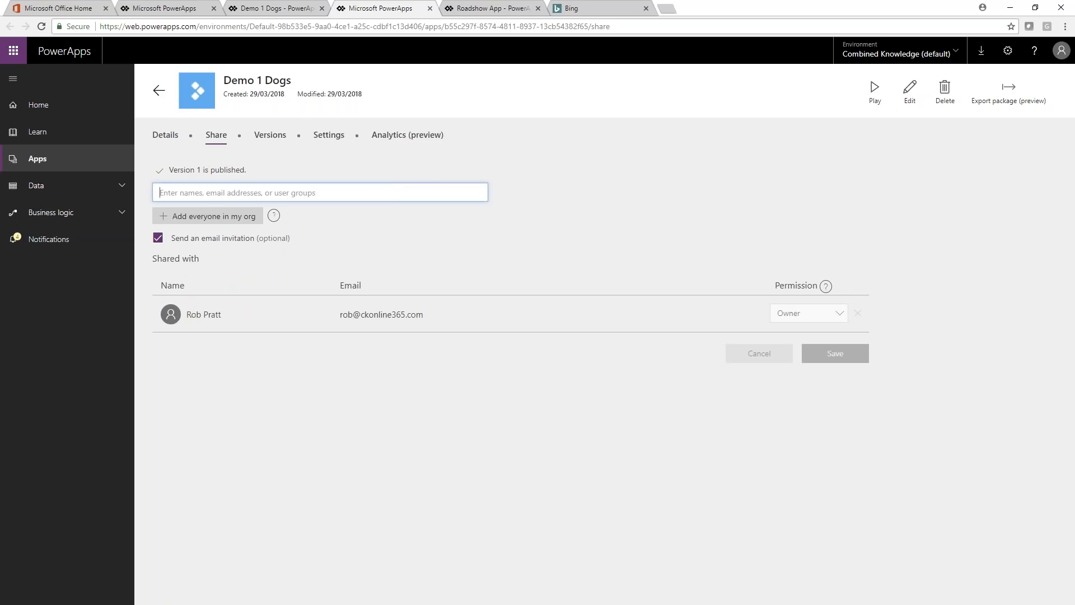
text(chr)
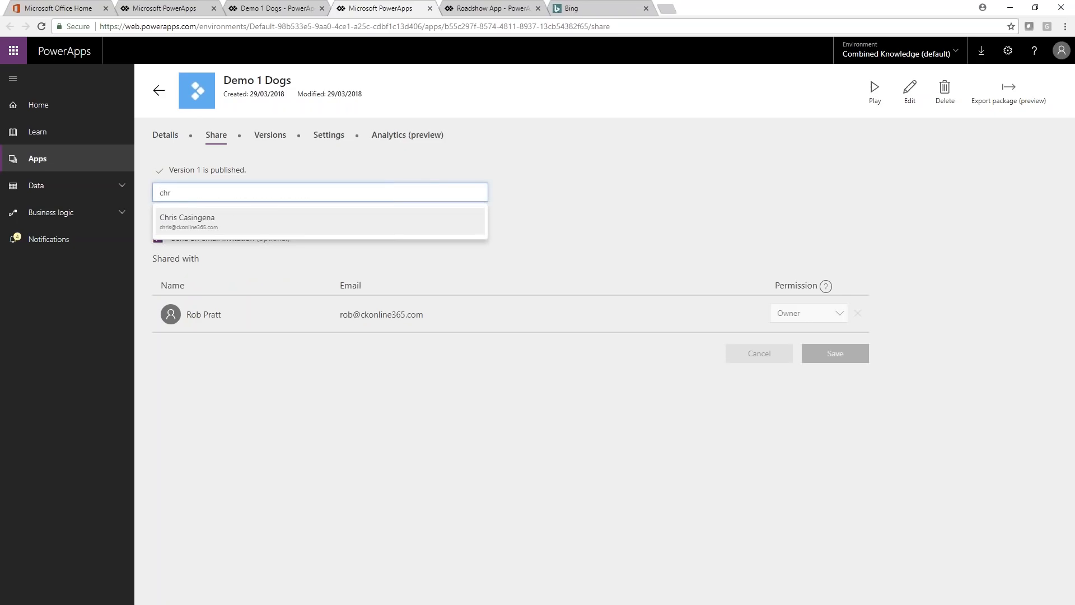
click(196, 220)
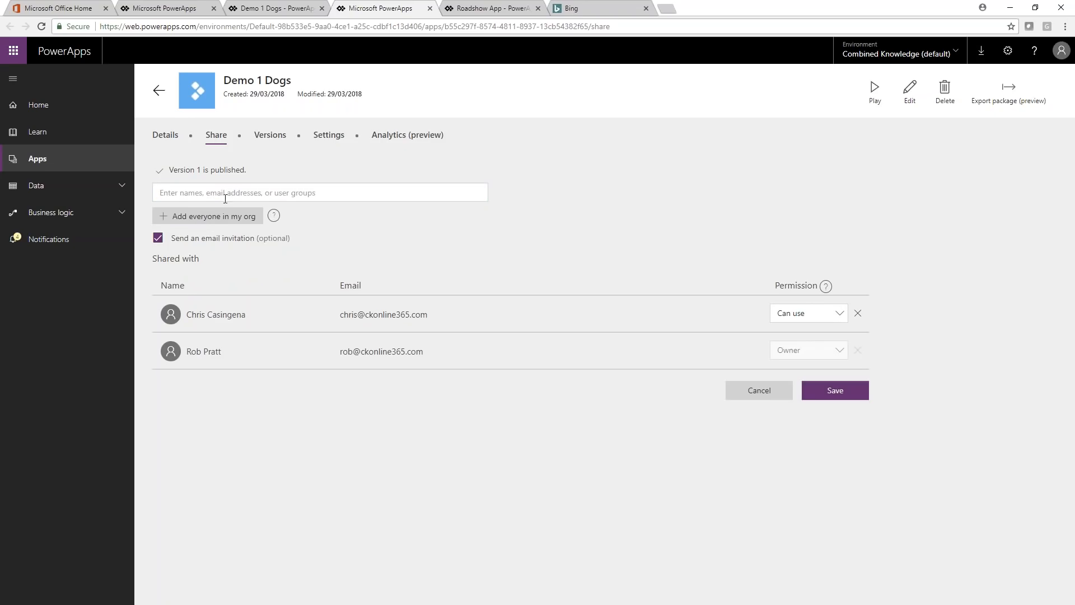
click(840, 315)
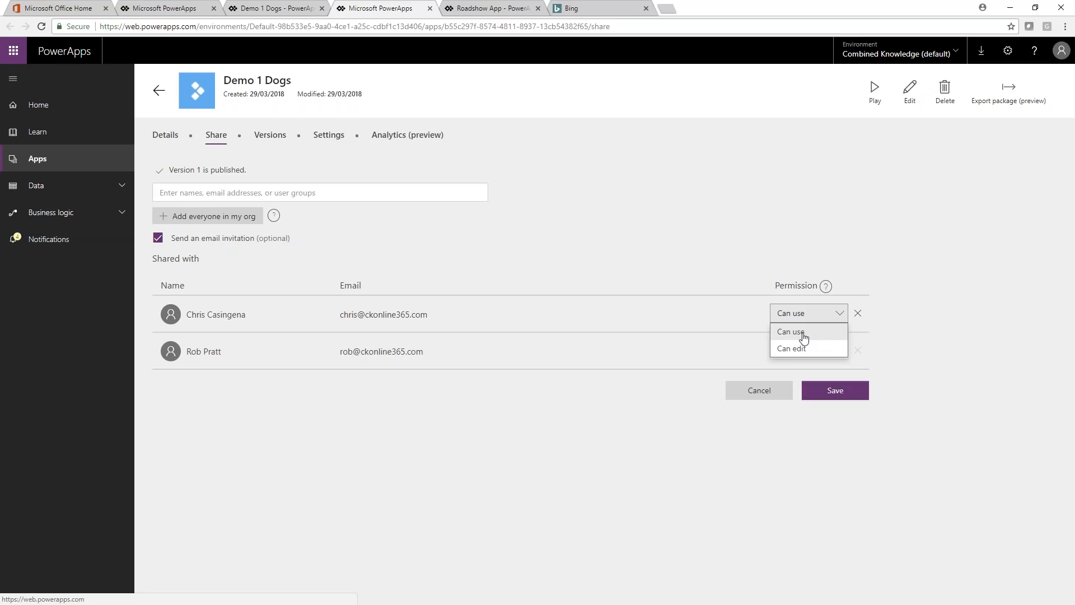
click(885, 290)
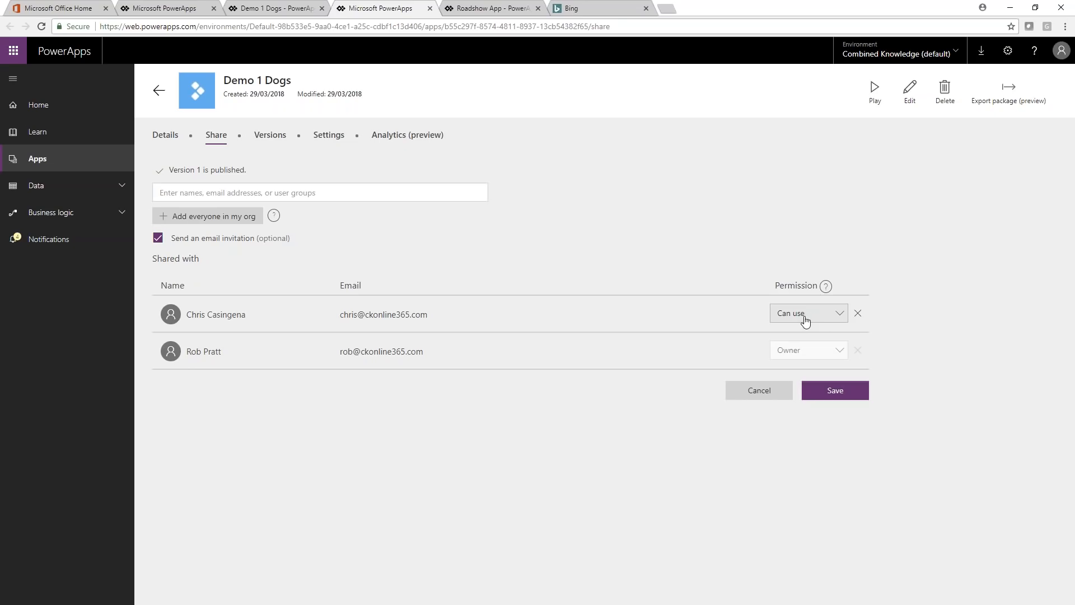
click(804, 392)
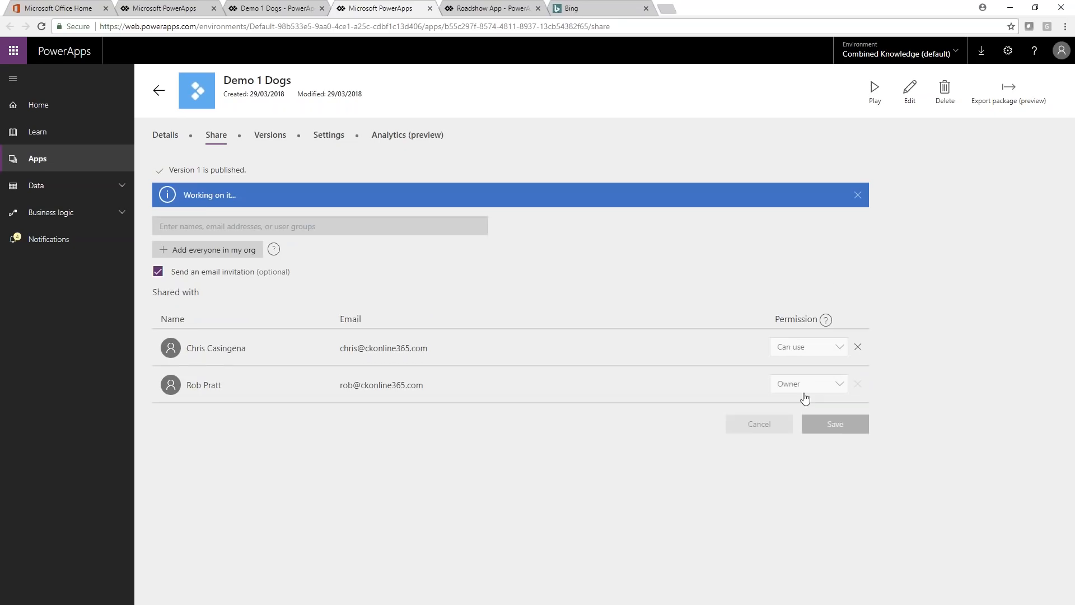
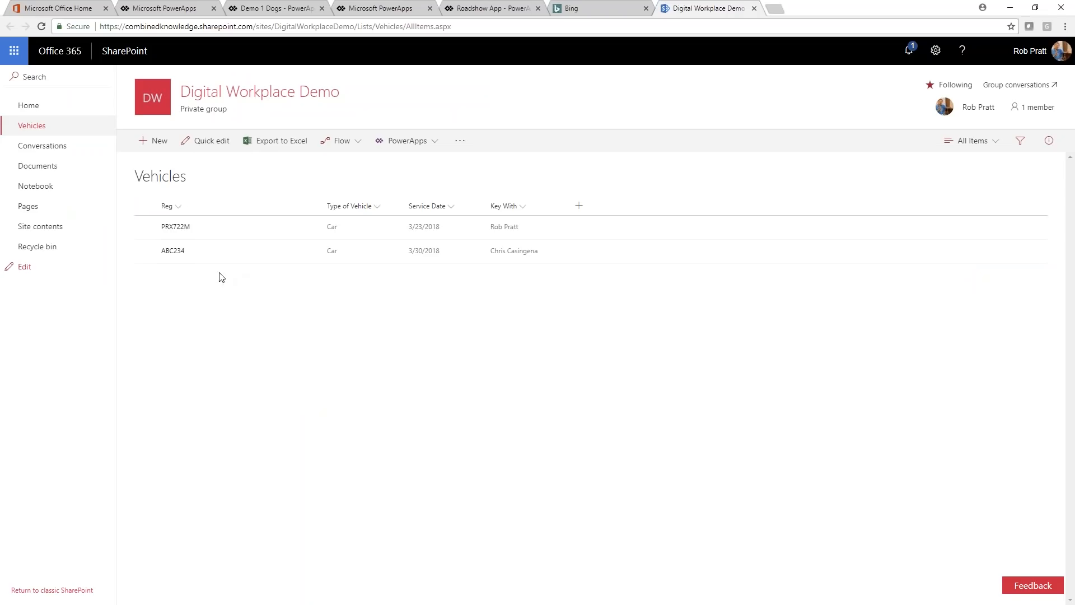
Step: Open a new item form in the Vehicles list to examine how its fields are laid out
click(146, 142)
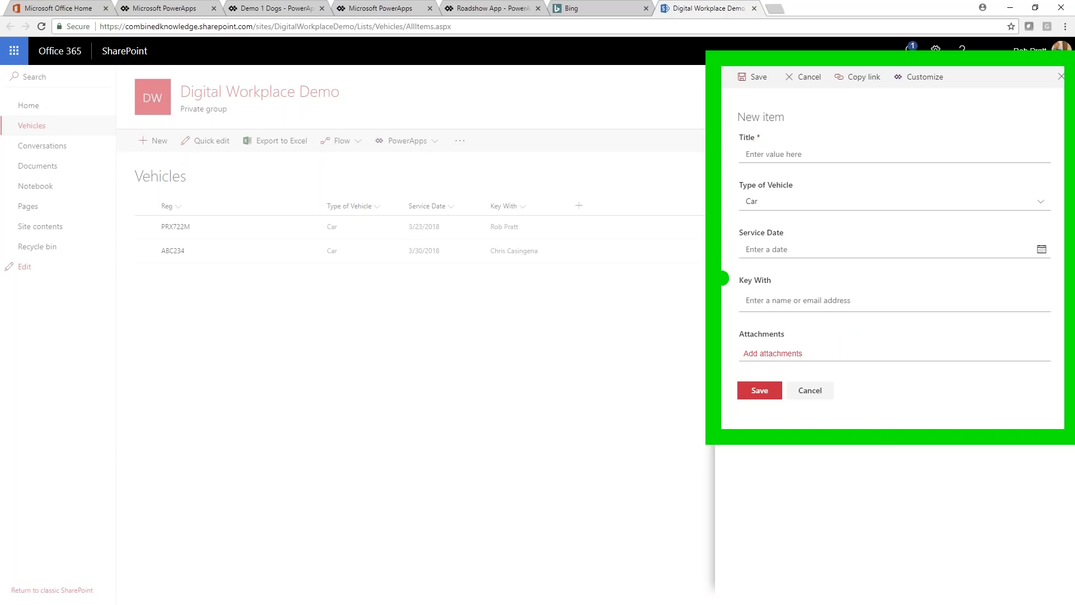
mouse_move(721, 217)
mouse_down()
mouse_move(770, 288)
mouse_move(987, 396)
mouse_move(1053, 404)
mouse_up()
mouse_move(959, 199)
mouse_down()
mouse_move(1001, 140)
mouse_move(984, 139)
mouse_move(1003, 125)
mouse_move(1016, 132)
mouse_up()
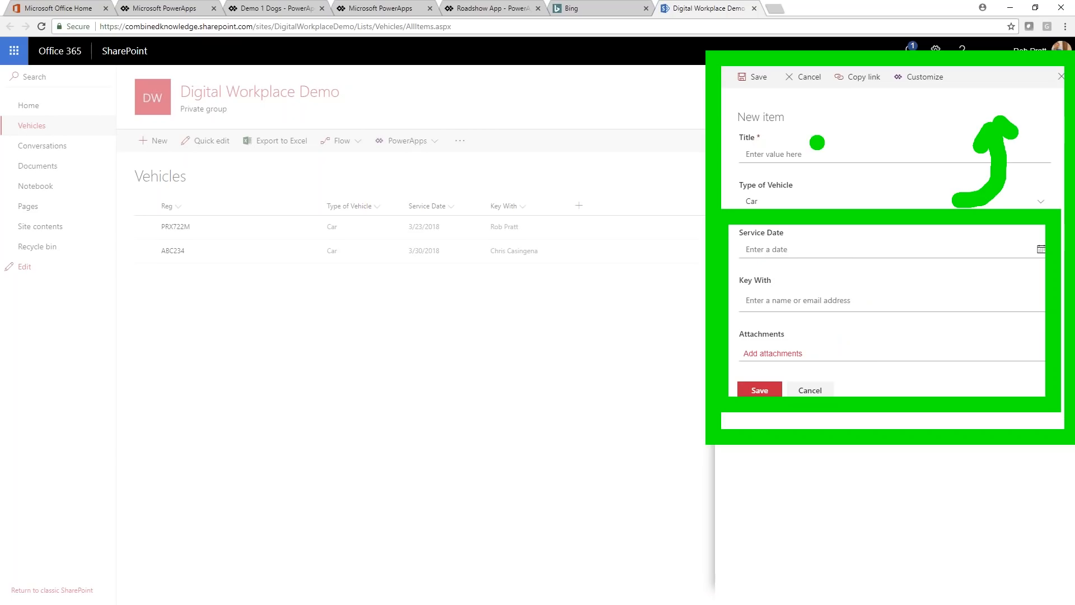
mouse_move(728, 96)
mouse_down()
mouse_move(776, 169)
mouse_move(829, 199)
mouse_move(878, 207)
mouse_up()
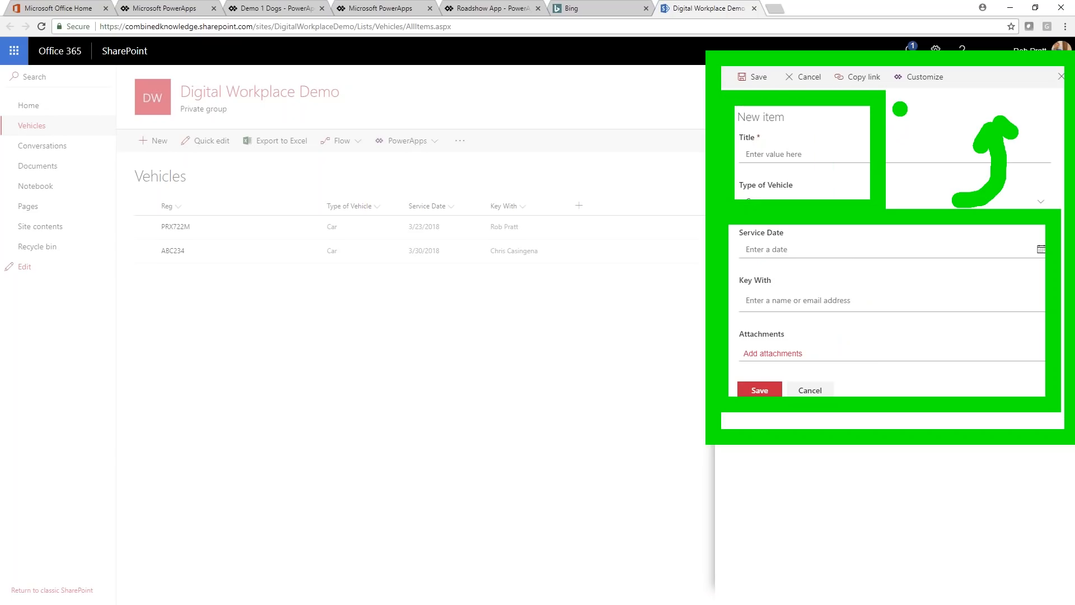
drag(897, 95, 1045, 206)
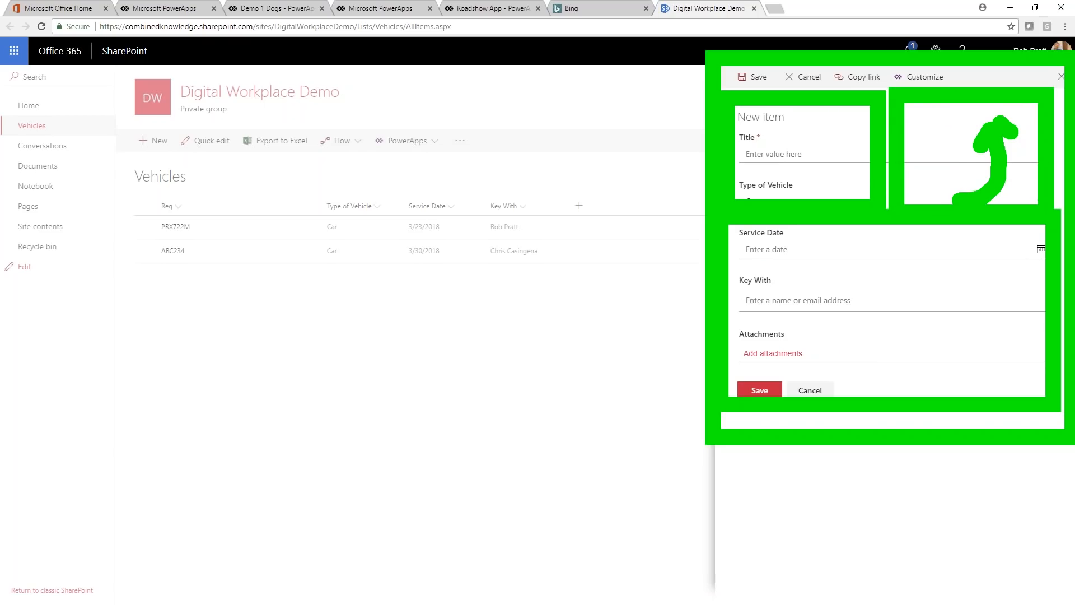
key(Escape)
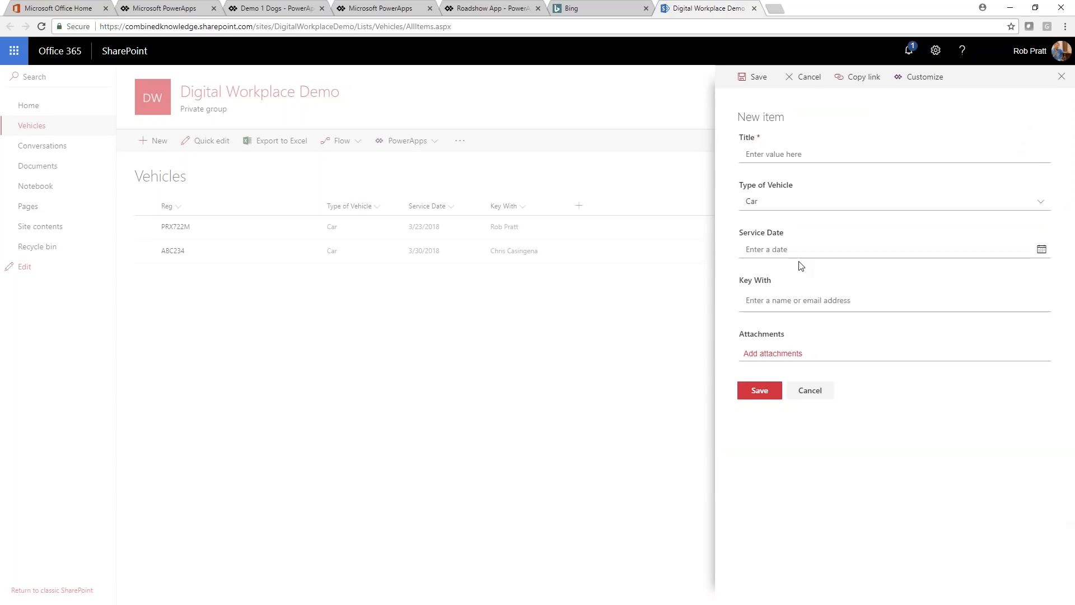
key(ctrl+2)
drag(727, 112, 866, 303)
mouse_move(882, 111)
mouse_down()
mouse_move(917, 144)
mouse_move(1043, 335)
mouse_up()
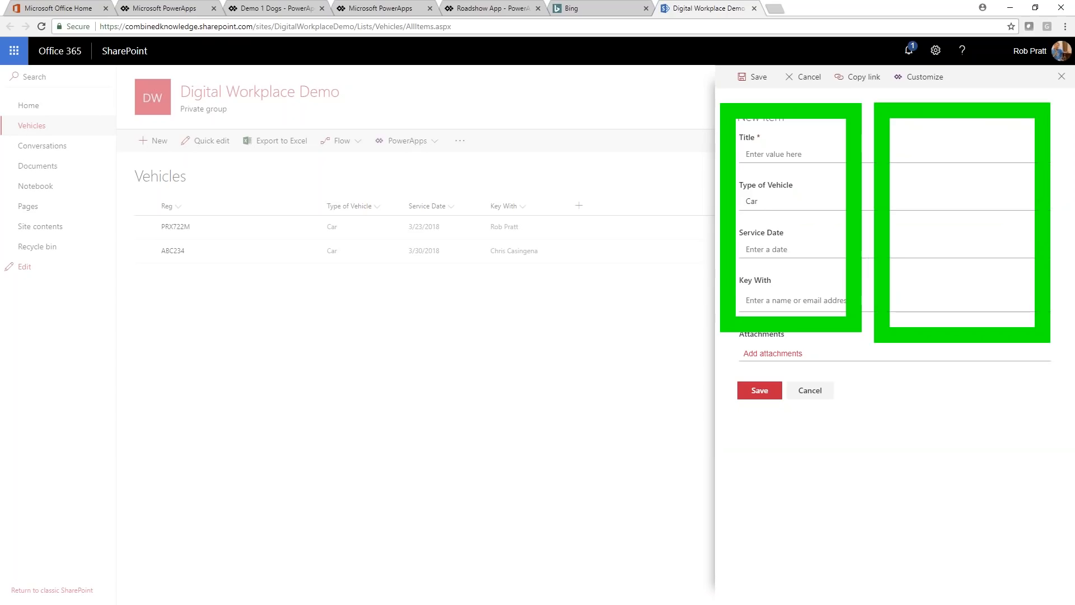
key(Escape)
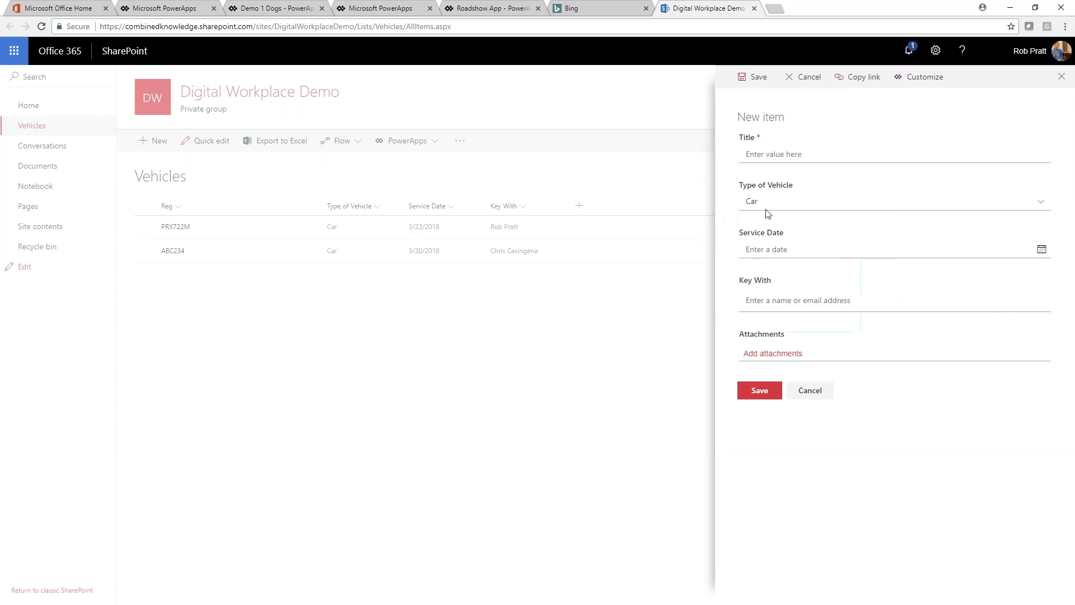
Step: View the calendar of the Service Date field, and cancel the new item without saving
click(845, 253)
click(1042, 252)
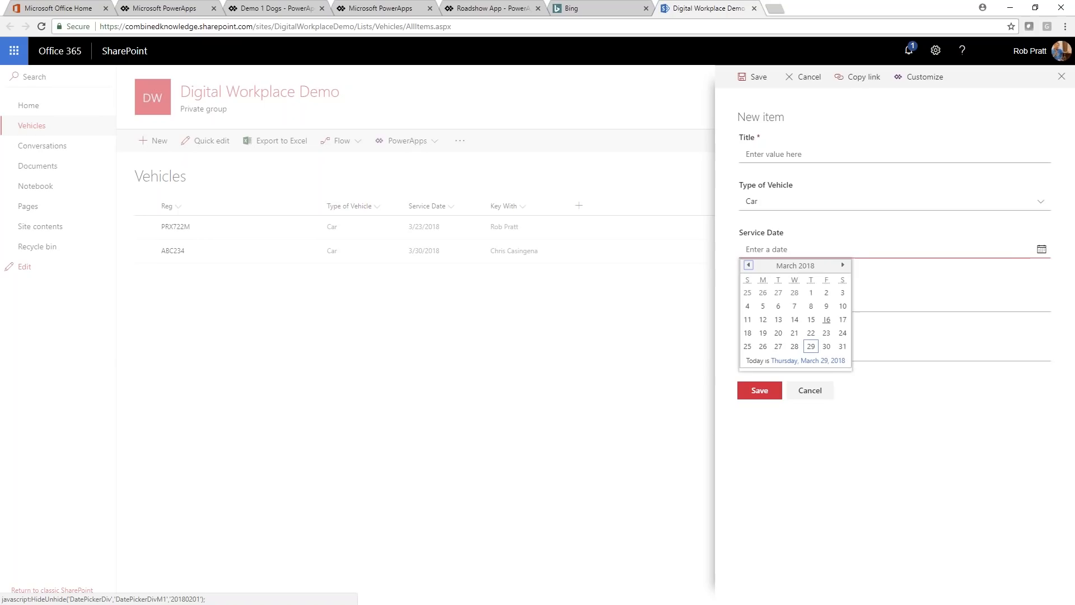
click(894, 436)
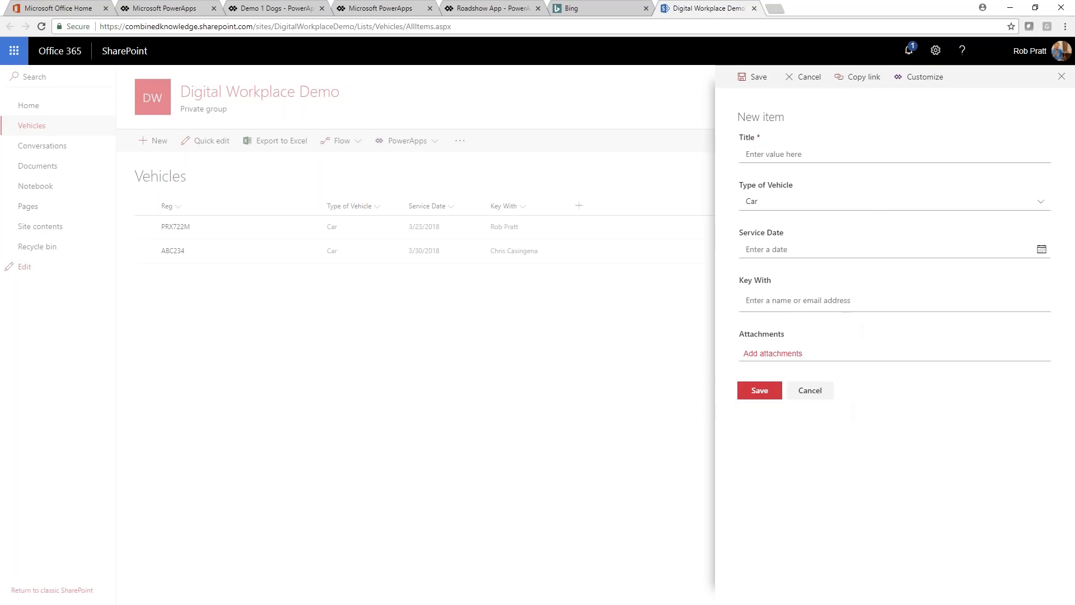
click(812, 391)
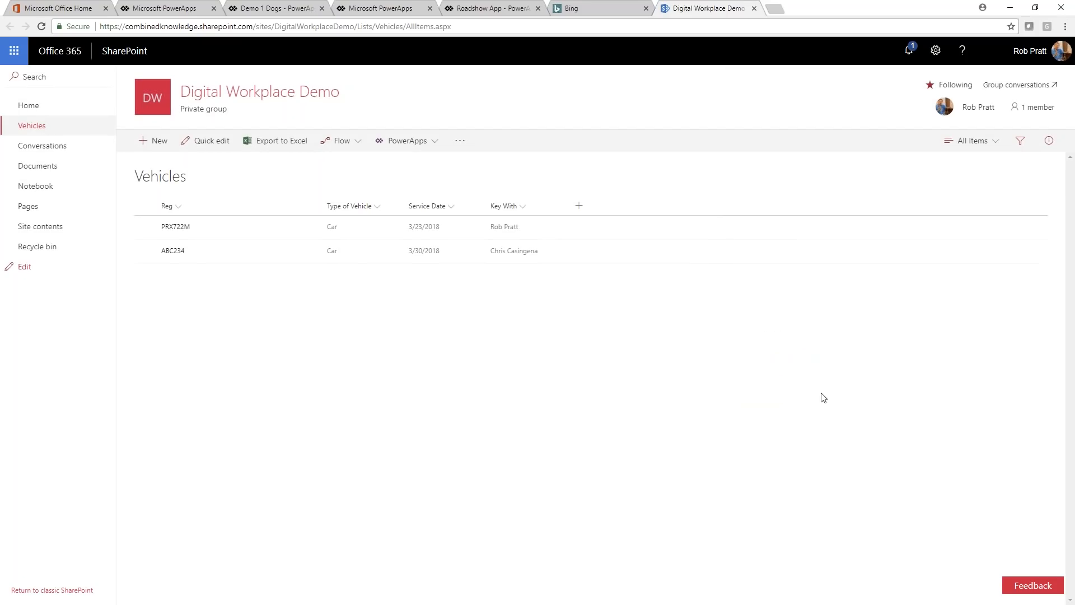
Step: Customize the Vehicles list's form in PowerApps, and skip the welcome dialog
click(437, 144)
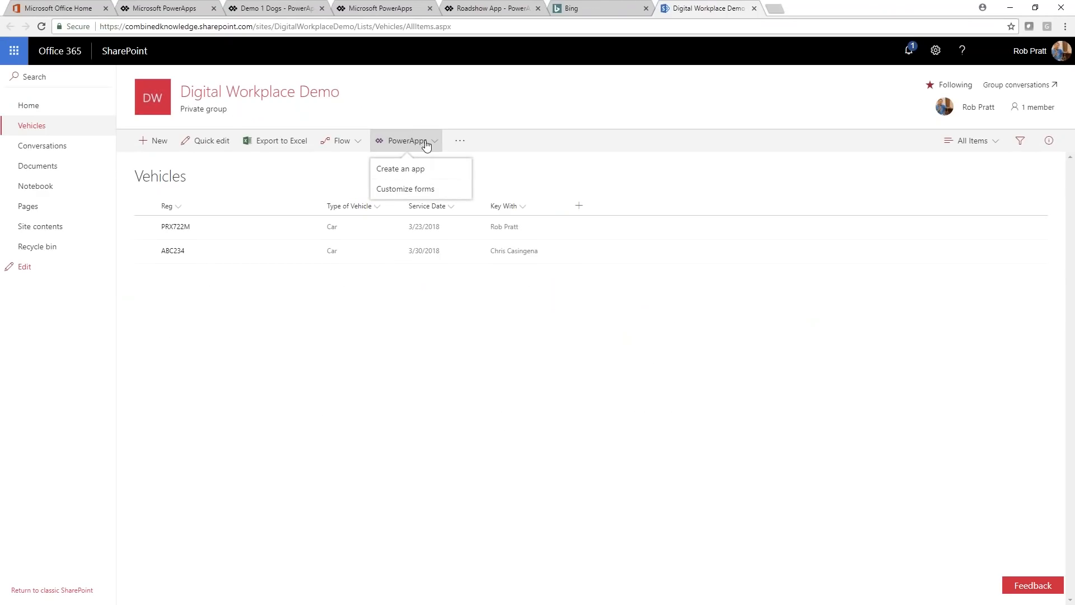
click(412, 192)
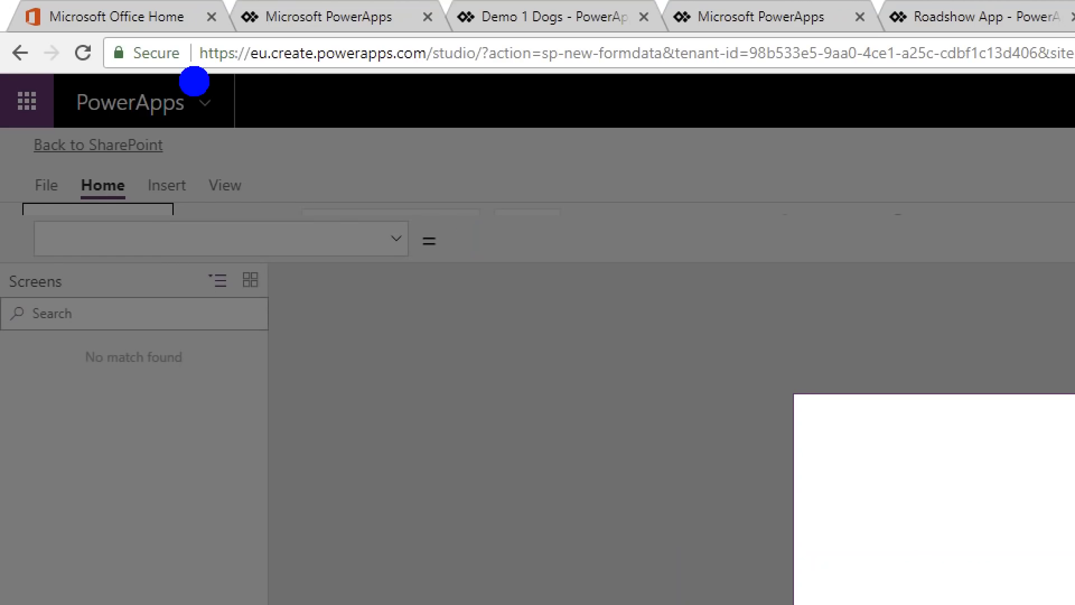
drag(194, 82, 508, 84)
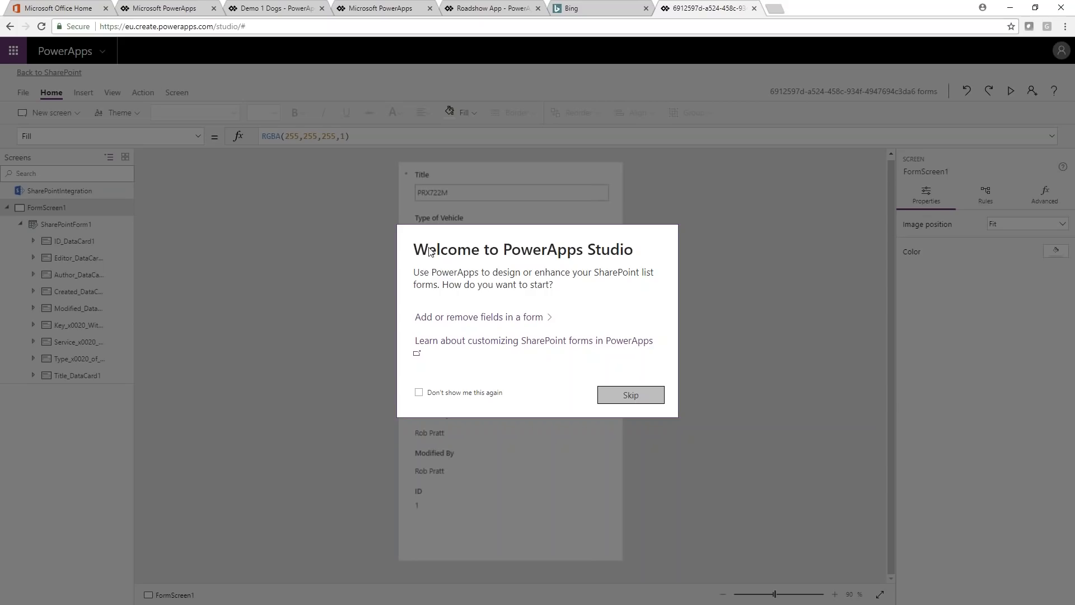
click(630, 395)
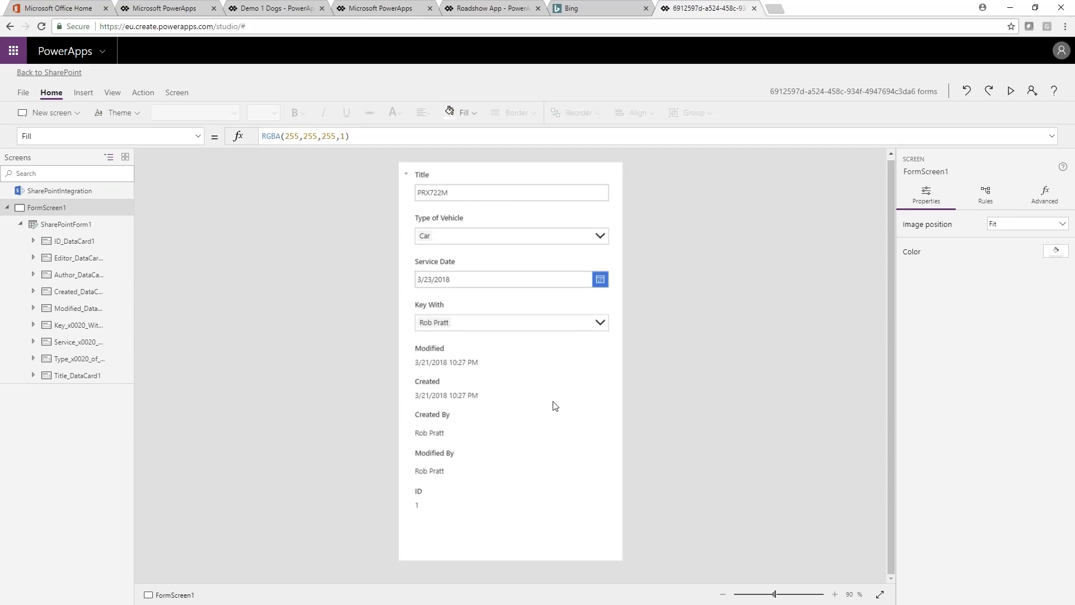
key(r)
drag(408, 357, 474, 357)
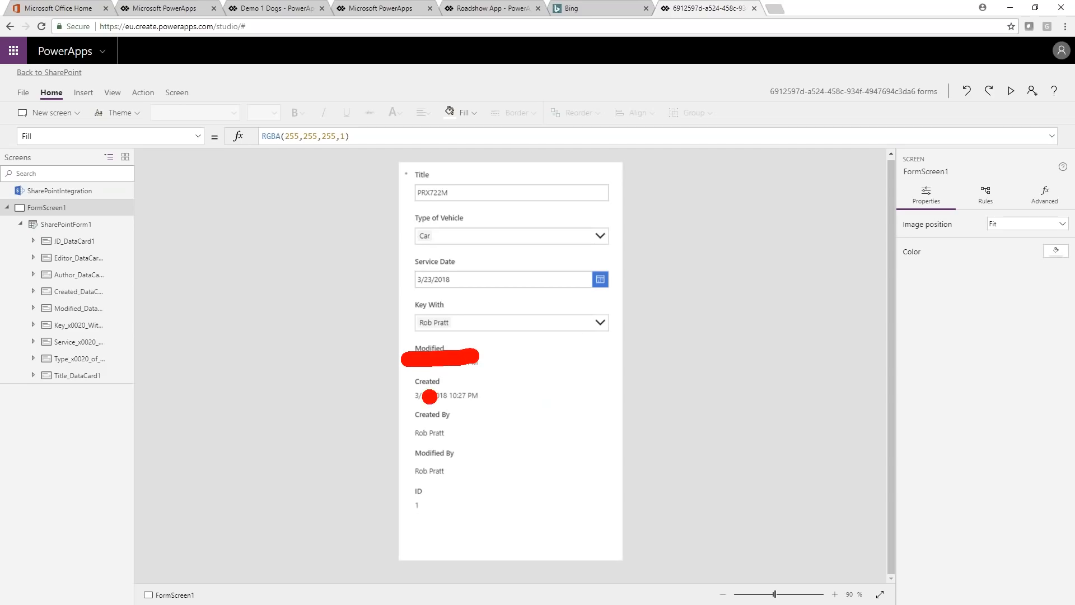
drag(407, 391, 499, 391)
drag(401, 429, 478, 429)
drag(395, 467, 476, 467)
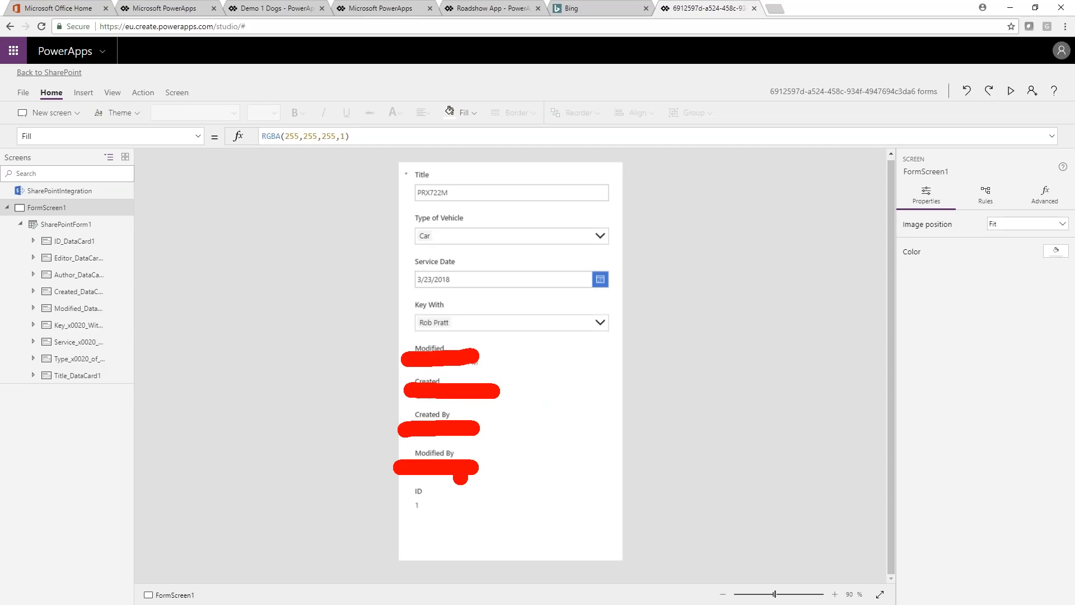
drag(387, 506, 456, 501)
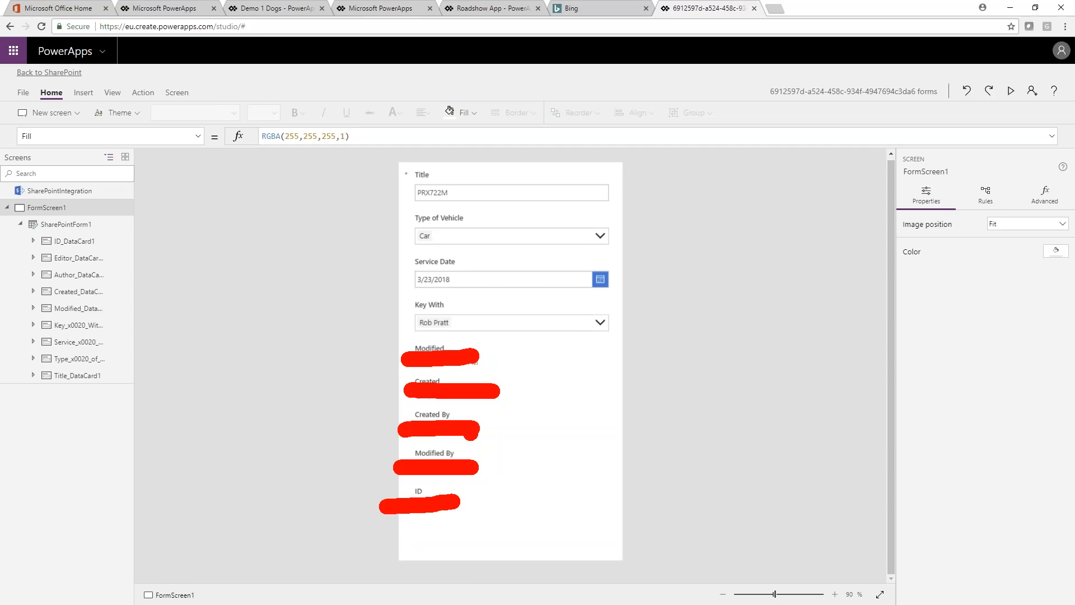
drag(396, 253, 624, 350)
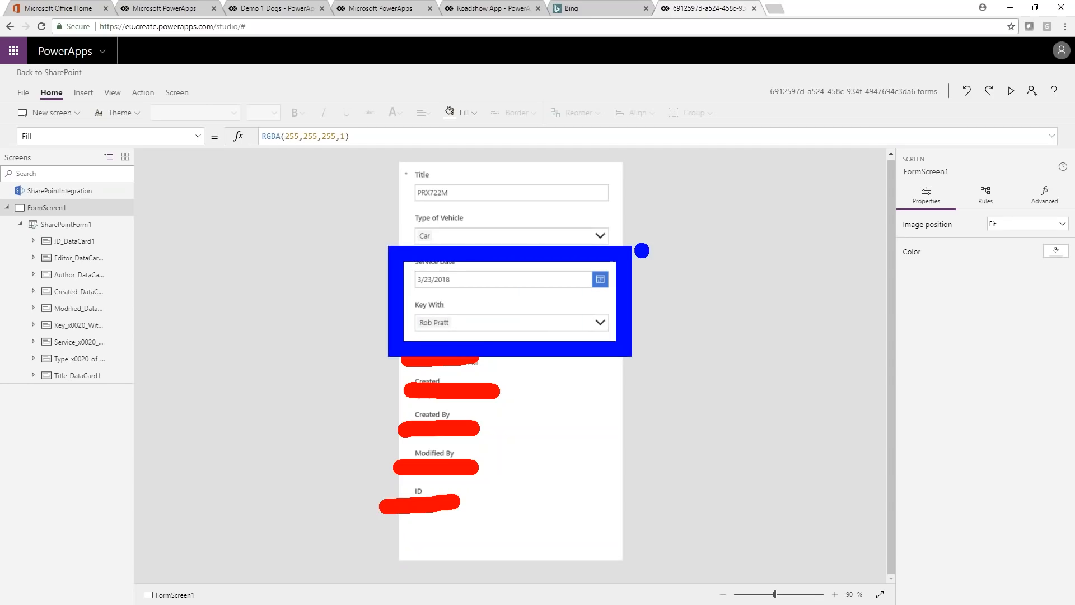
mouse_move(639, 258)
mouse_down()
mouse_move(651, 206)
mouse_move(634, 191)
mouse_move(638, 178)
mouse_move(625, 199)
mouse_up()
mouse_move(547, 192)
mouse_down()
mouse_move(464, 190)
mouse_move(481, 176)
mouse_move(490, 208)
mouse_up()
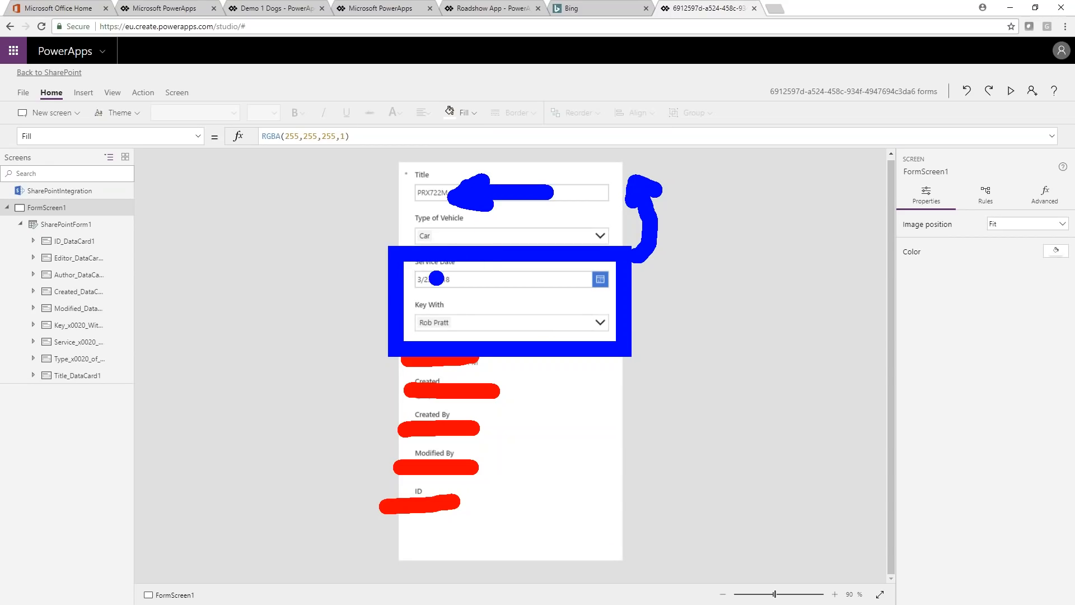
key(Escape)
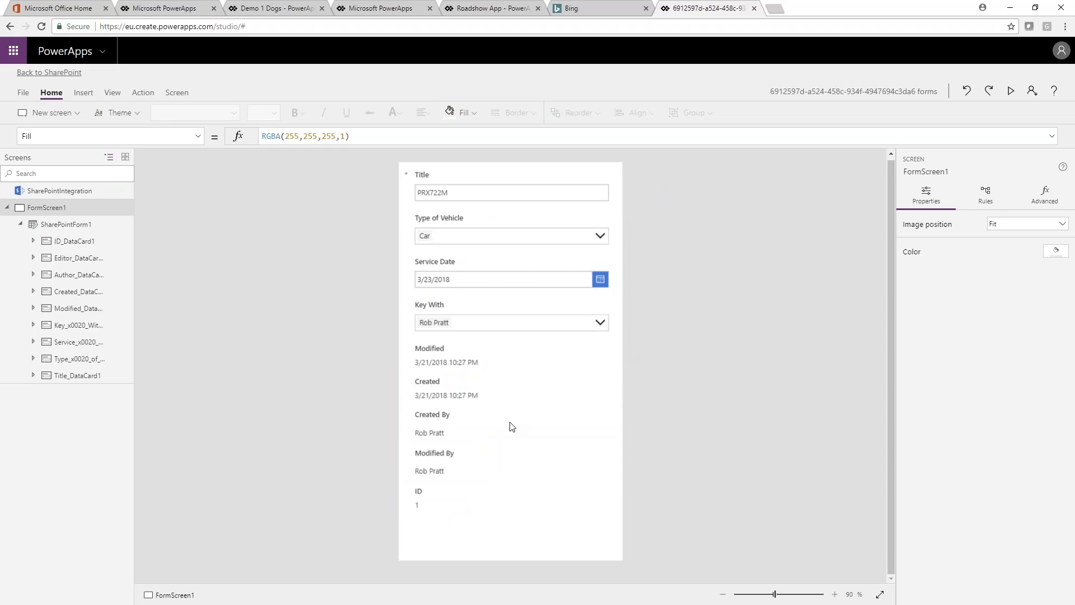
Step: Inspect the form as a whole and its individual cards, including Created, Title and Type of Vehicle
click(532, 399)
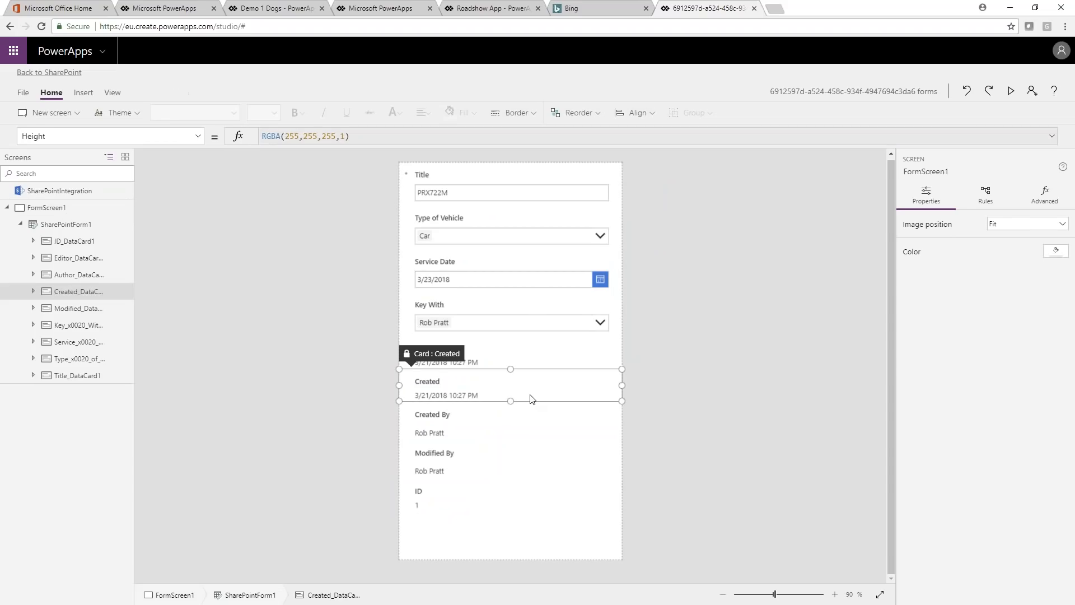
click(569, 175)
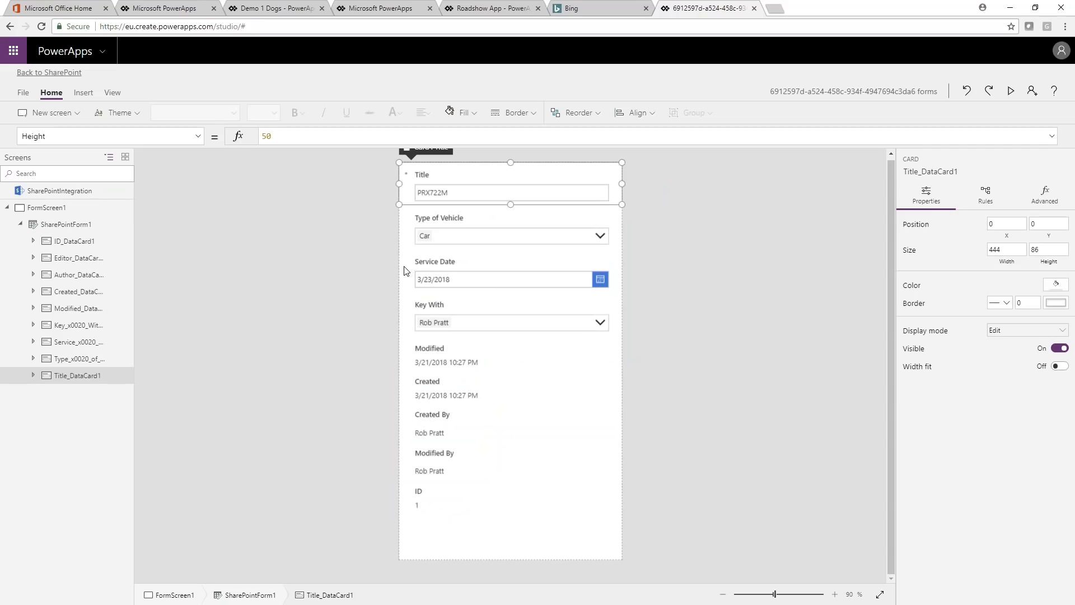
click(61, 225)
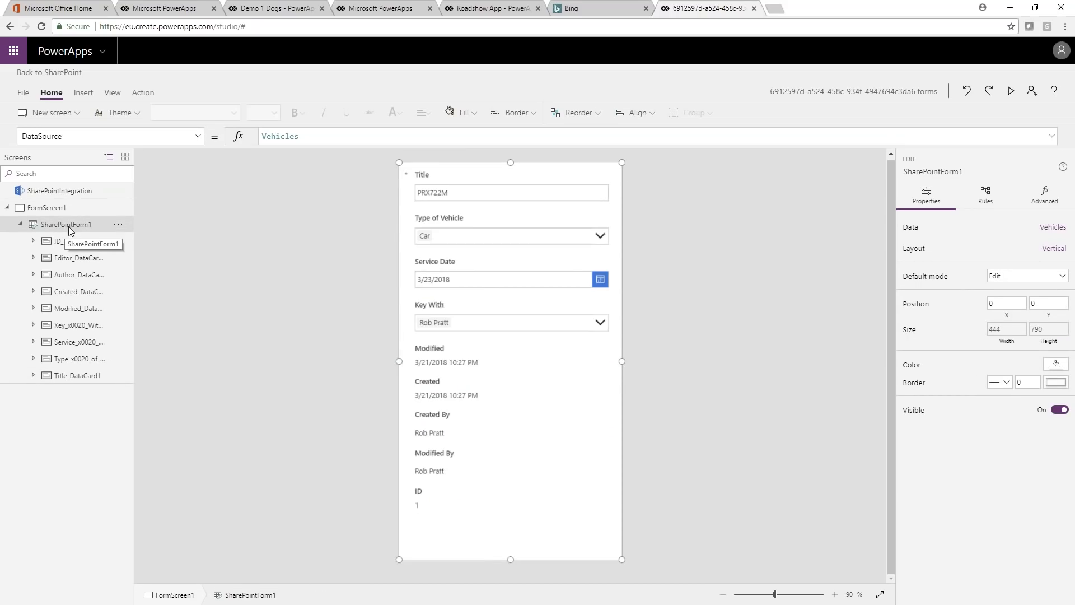
click(535, 309)
click(570, 378)
click(540, 266)
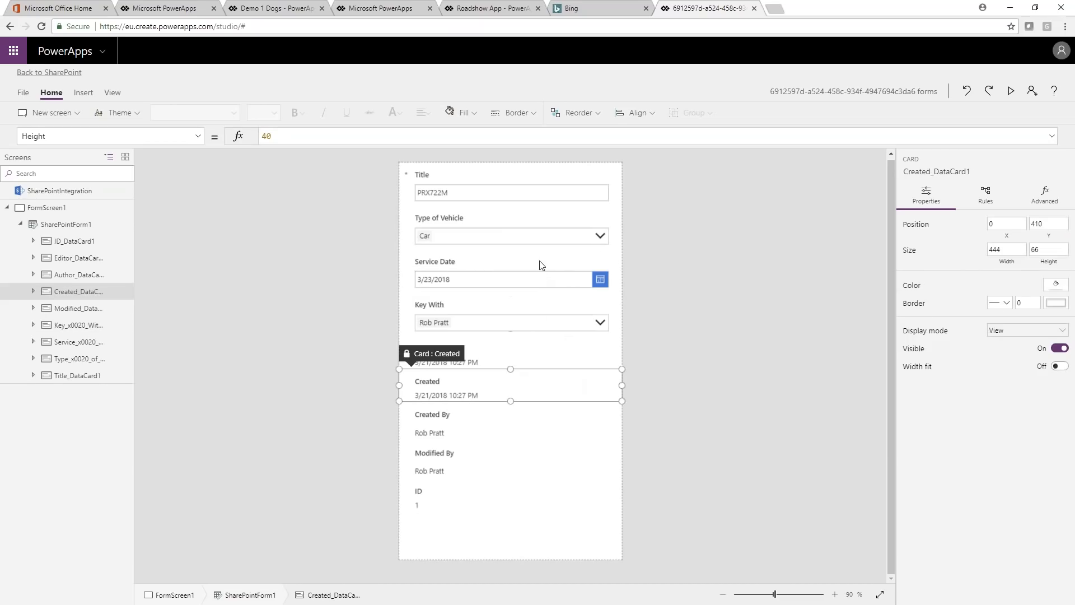
click(518, 224)
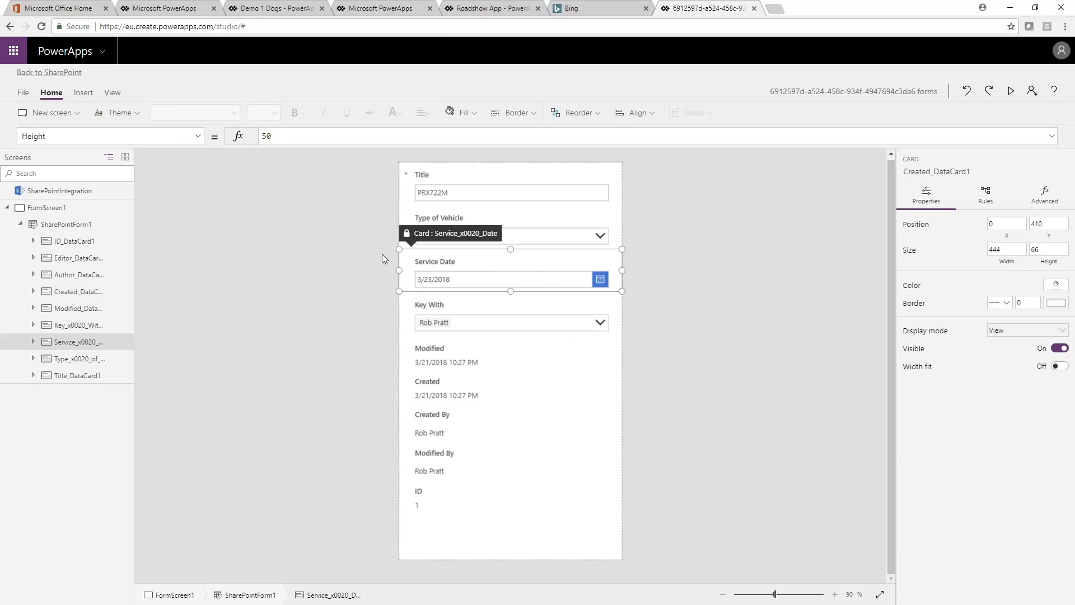
Step: Remove the Modified, Created, Created By, Modified By and ID fields from SharePointForm1
click(67, 225)
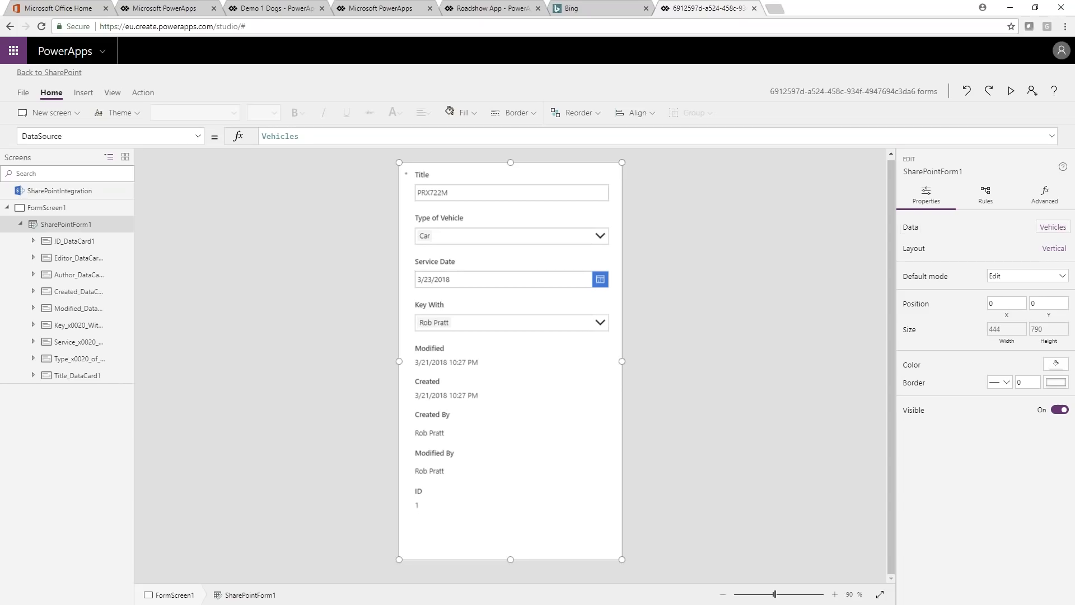
click(1053, 227)
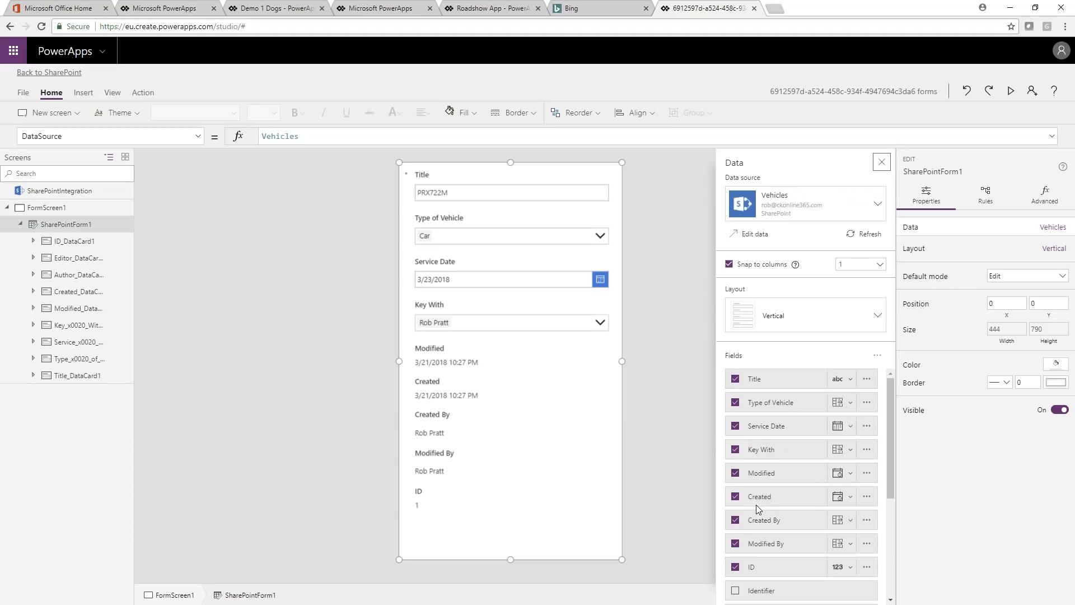
scroll(756, 506, down, 2)
scroll(751, 502, up, 1)
scroll(744, 500, up, 2)
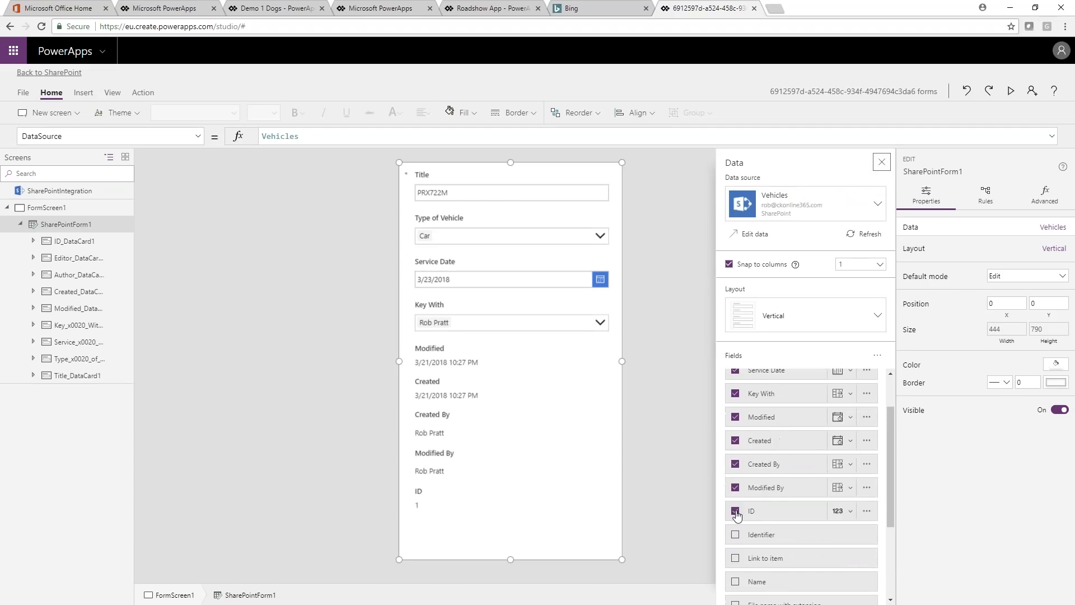
click(735, 417)
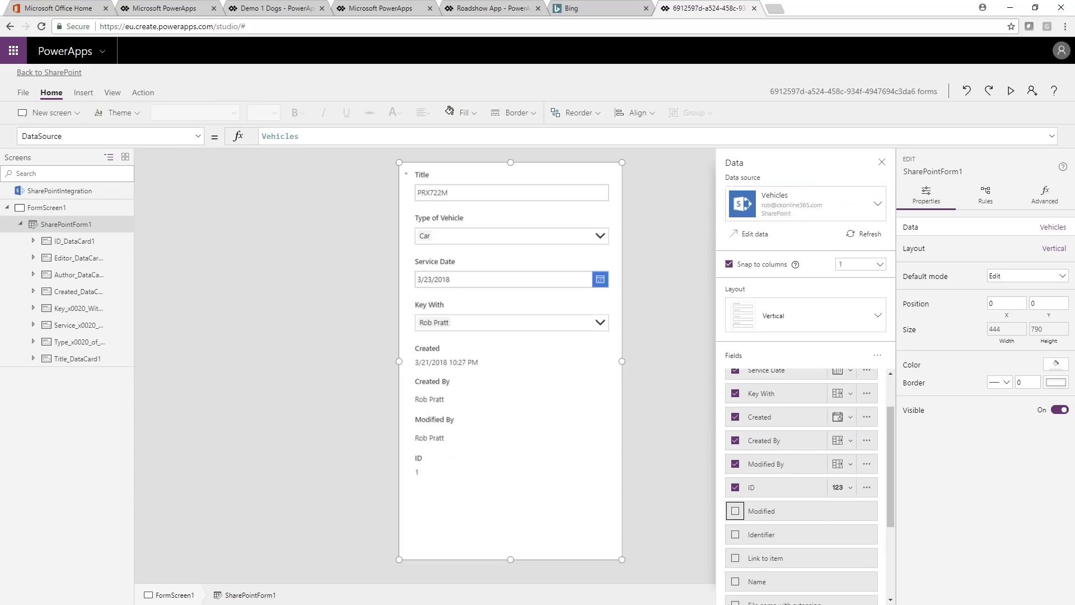
click(735, 417)
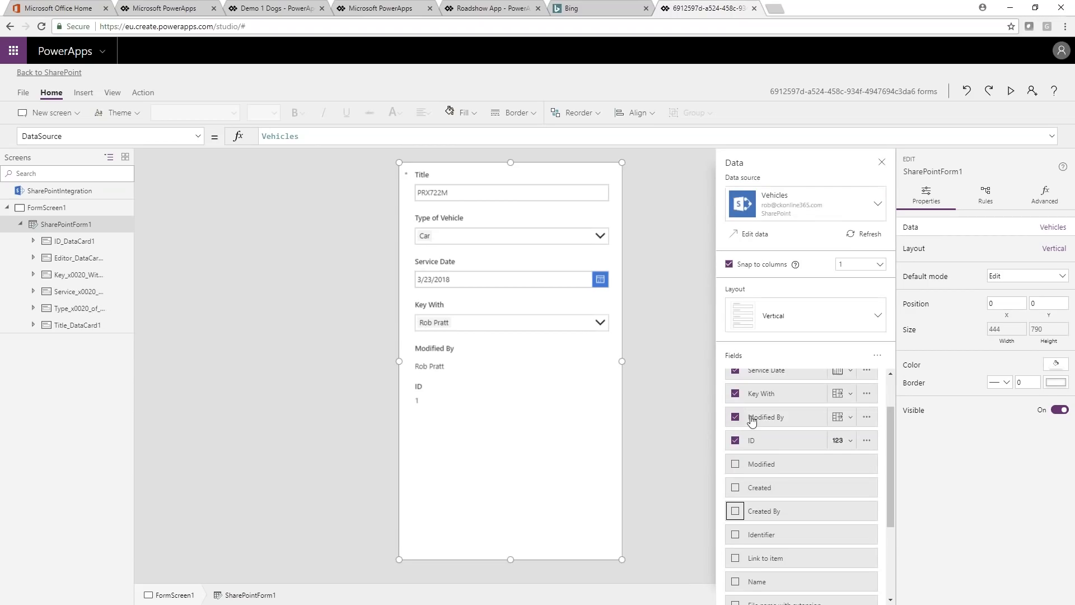
click(735, 416)
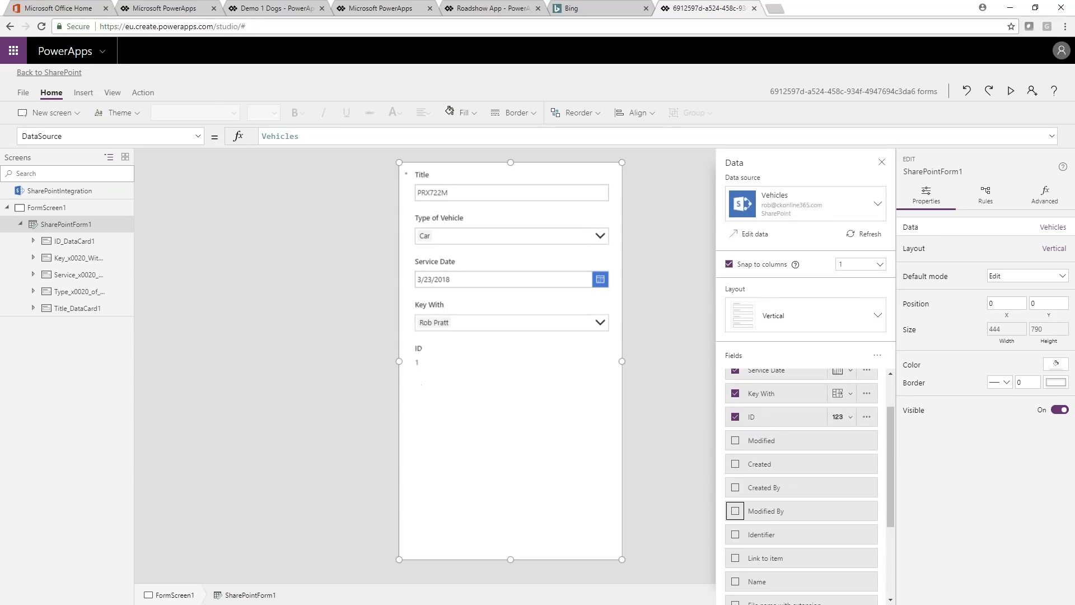
click(735, 416)
scroll(800, 476, up, 1)
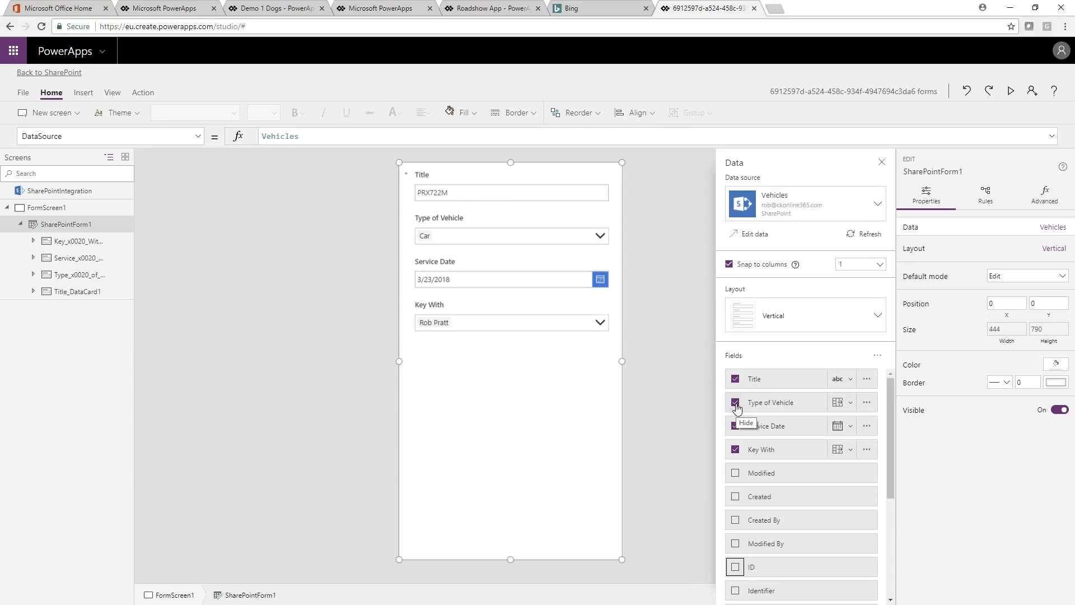
Step: Hide the Key With field and add it back to the form
click(735, 449)
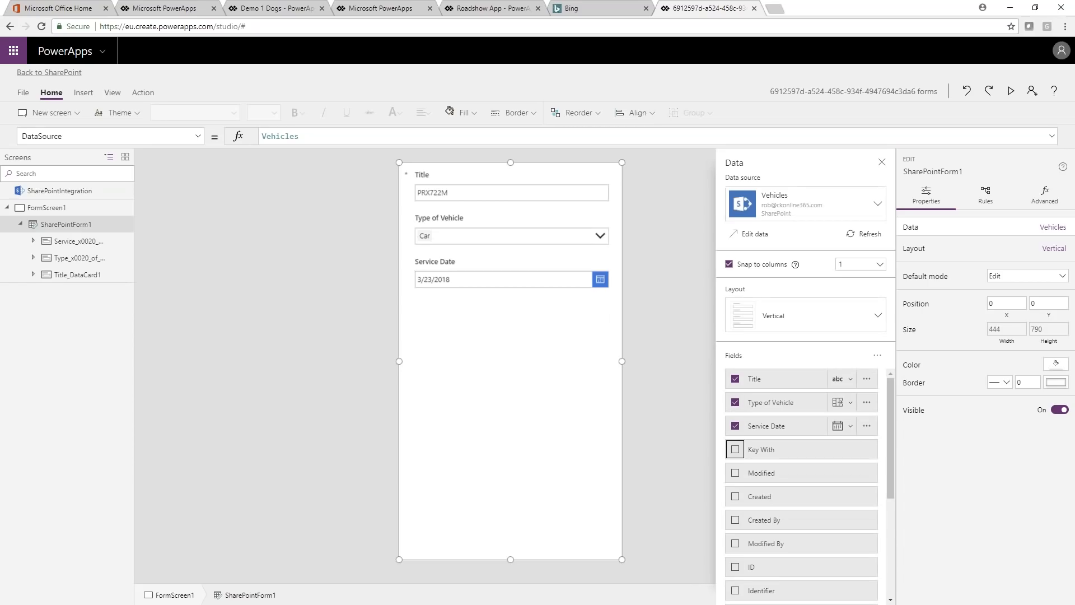
click(736, 451)
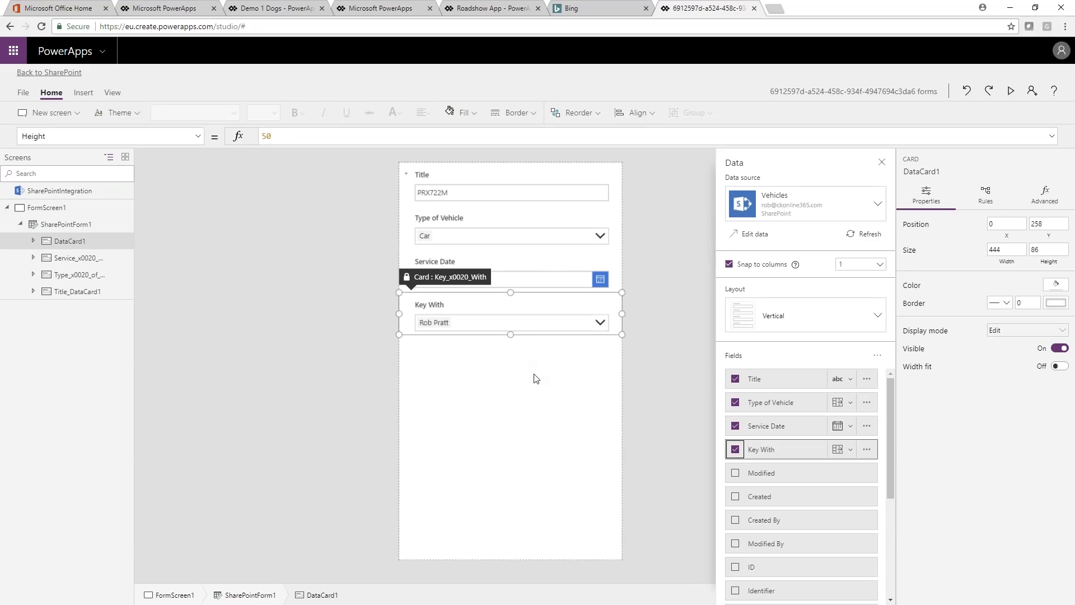
Step: Arrange the form's cards in a two-column layout by setting Snap to columns to 2
click(883, 265)
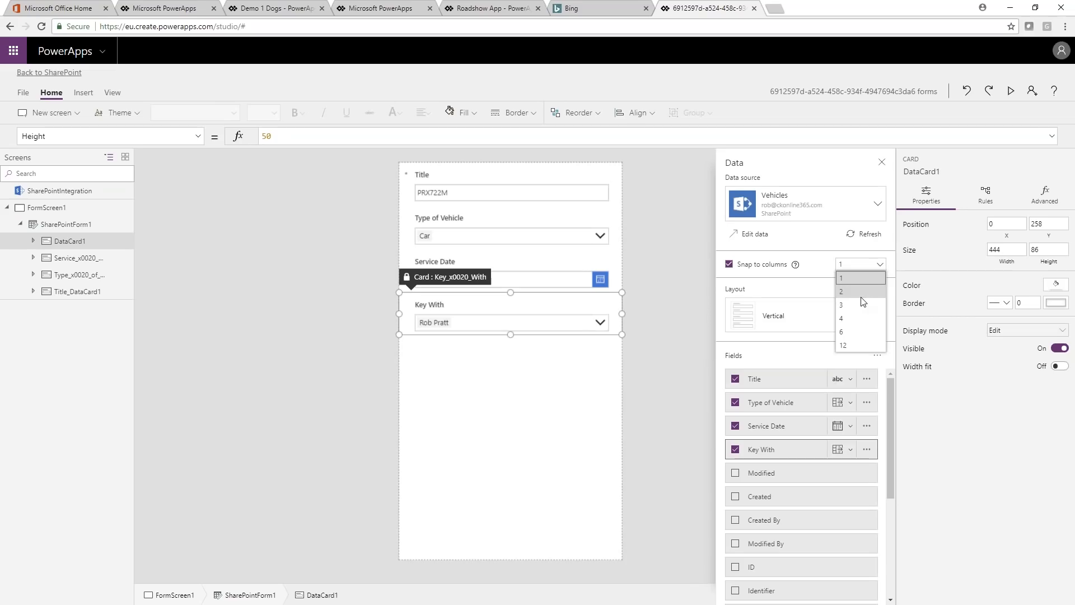
click(861, 297)
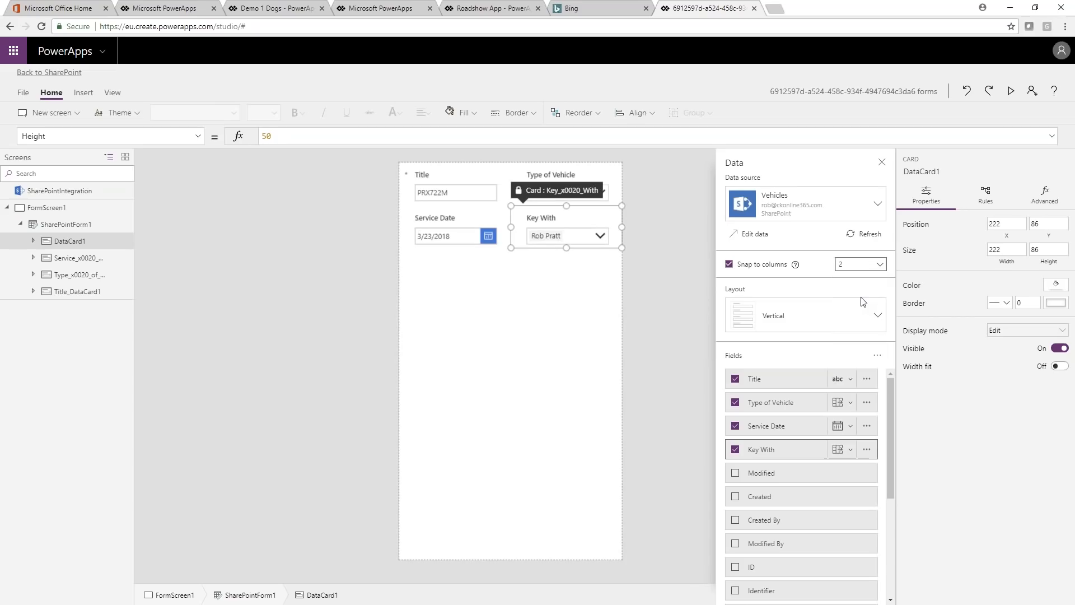
click(643, 285)
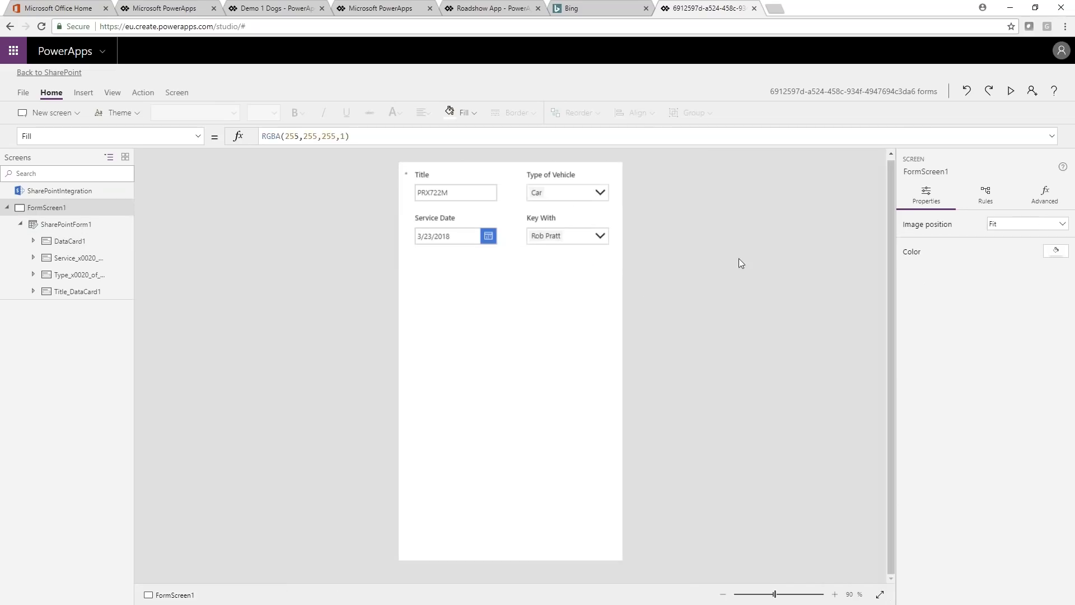
Step: Review SharePointForm1's data settings and the advanced properties of the Service Date card
click(469, 220)
click(79, 225)
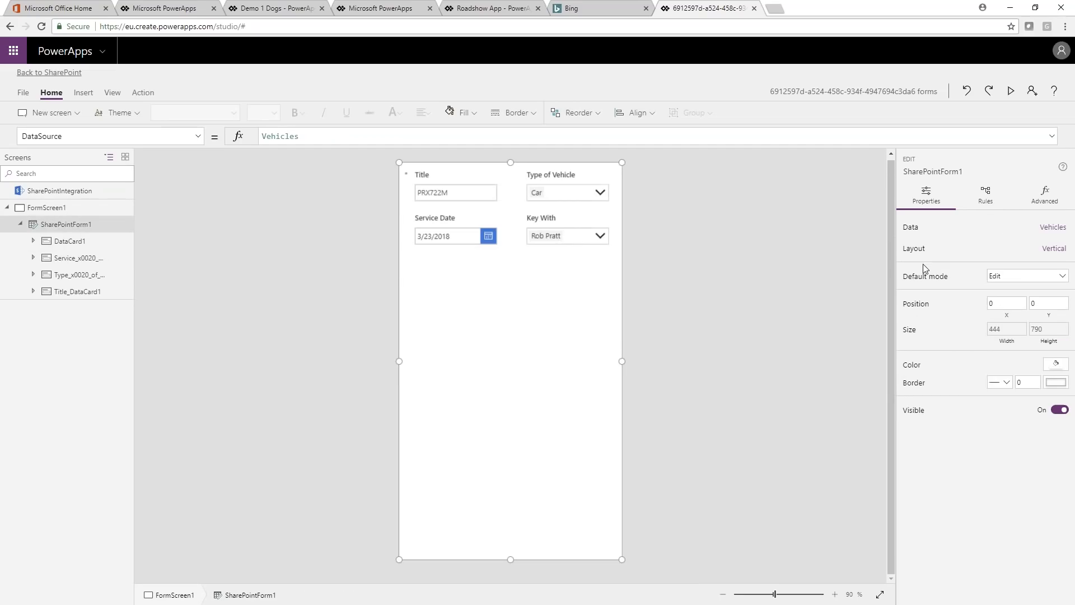
click(1053, 228)
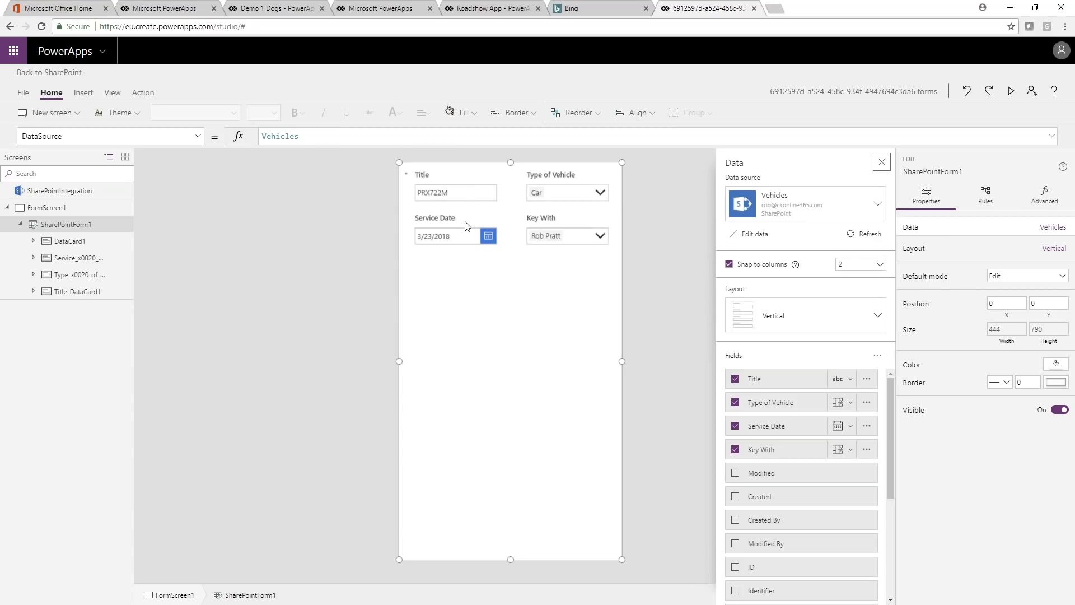
click(446, 229)
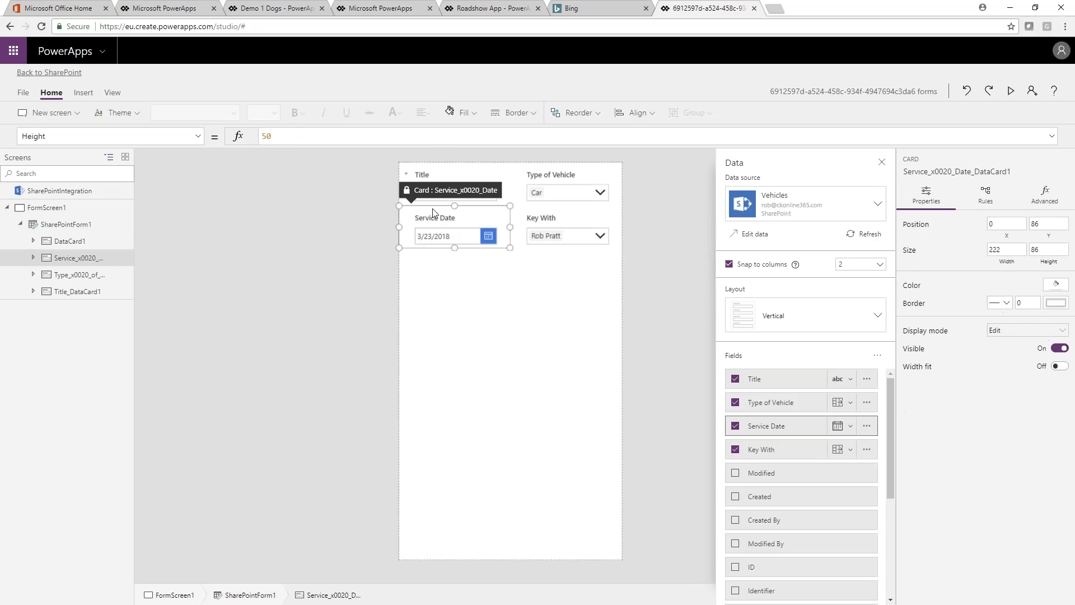
click(1057, 205)
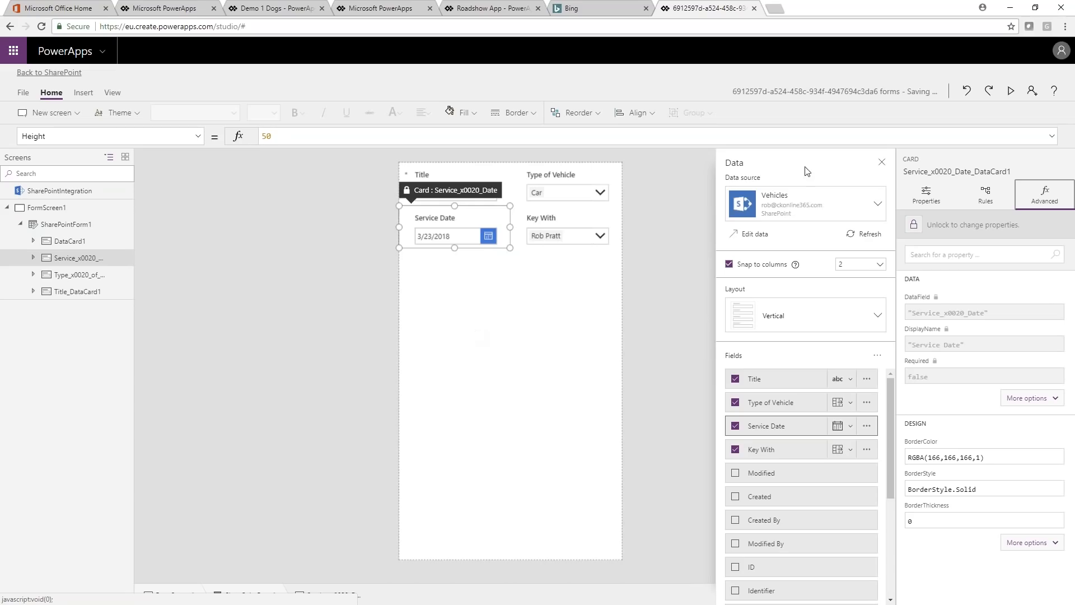
click(881, 166)
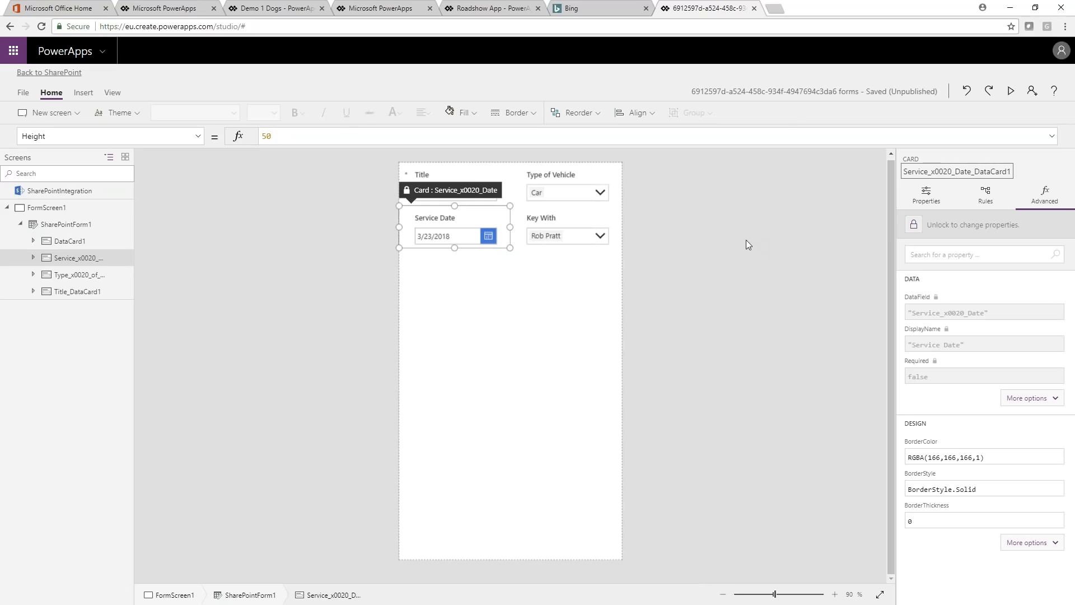
Step: Add the bg-transparent image file as the background image of FormScreen1
click(644, 275)
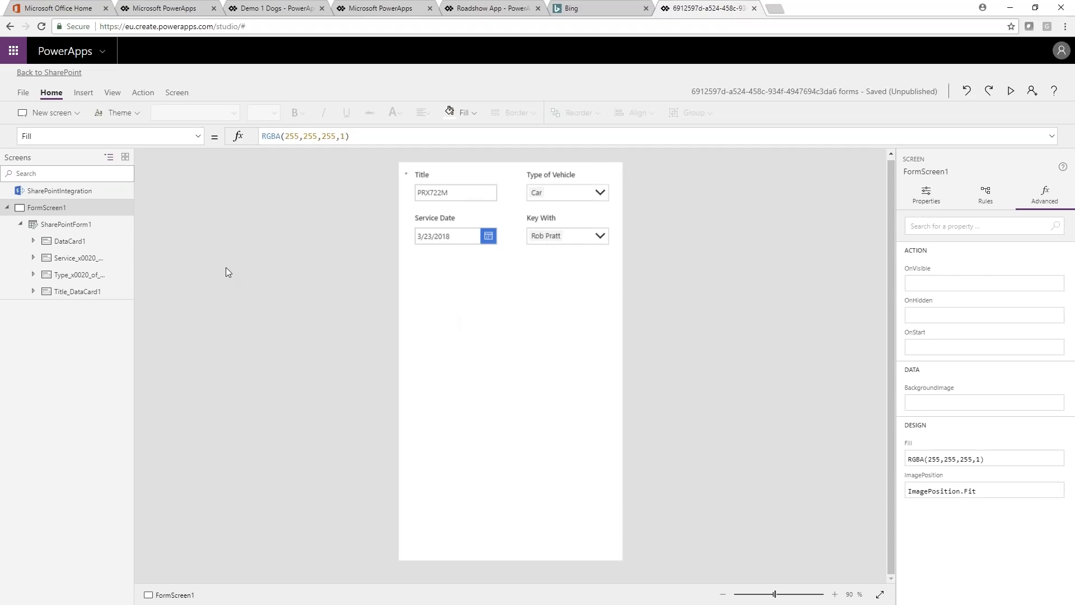
click(175, 93)
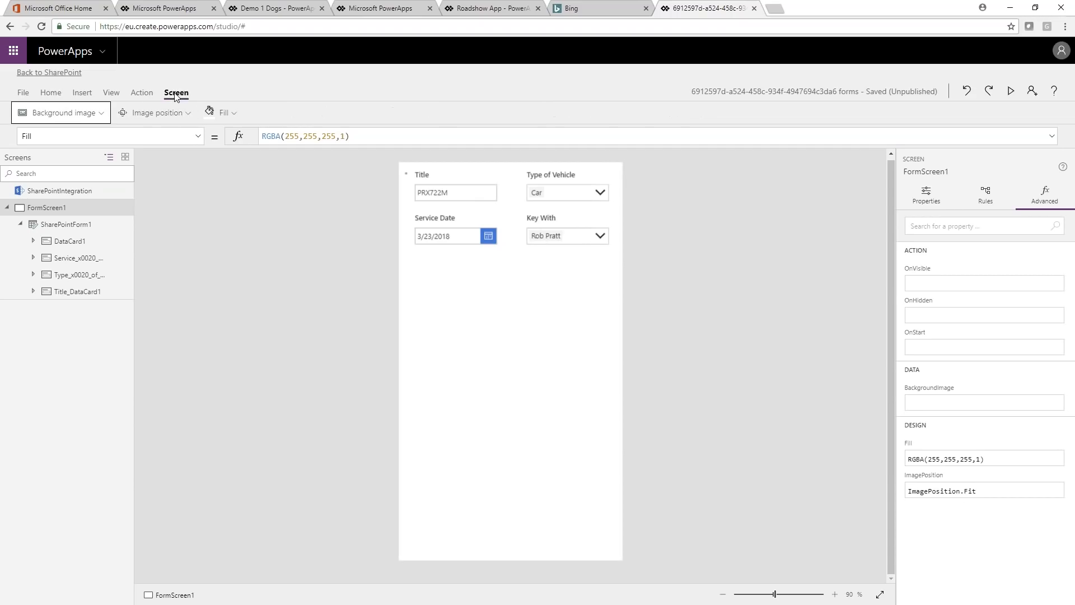
click(77, 115)
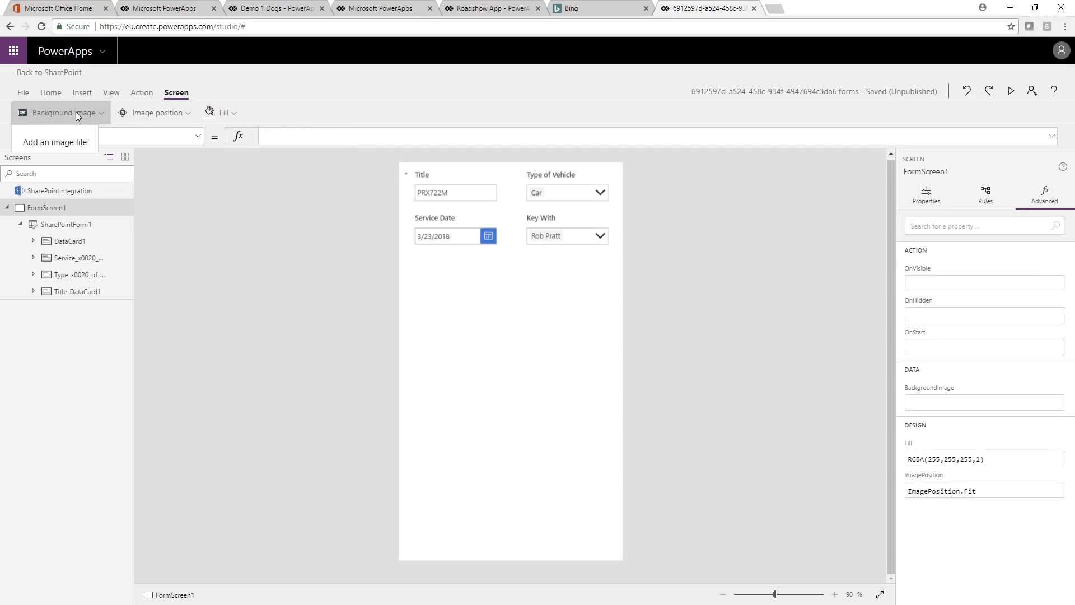
click(60, 144)
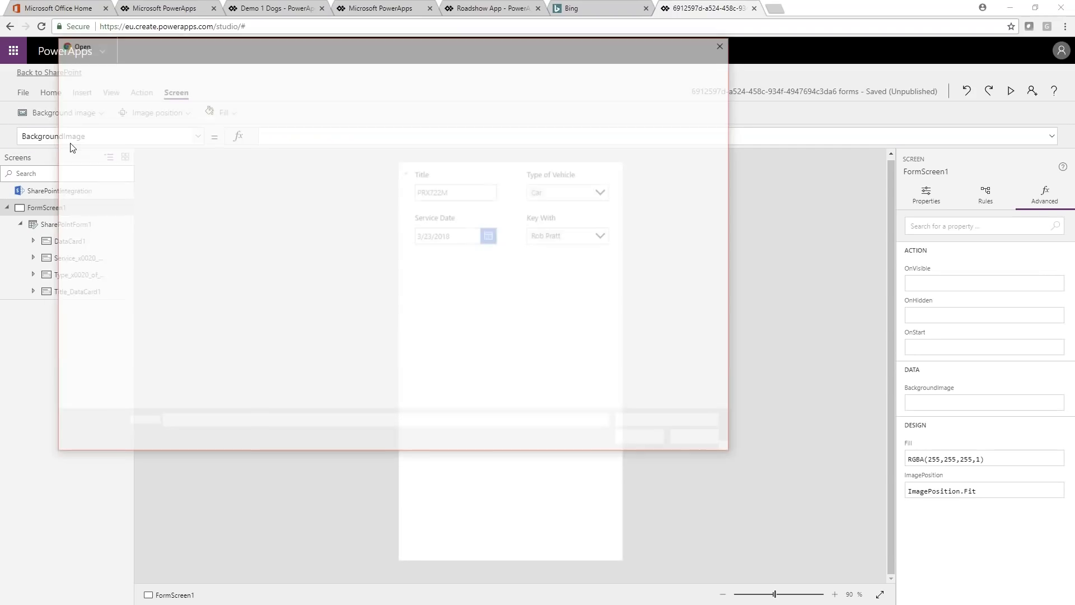
click(367, 155)
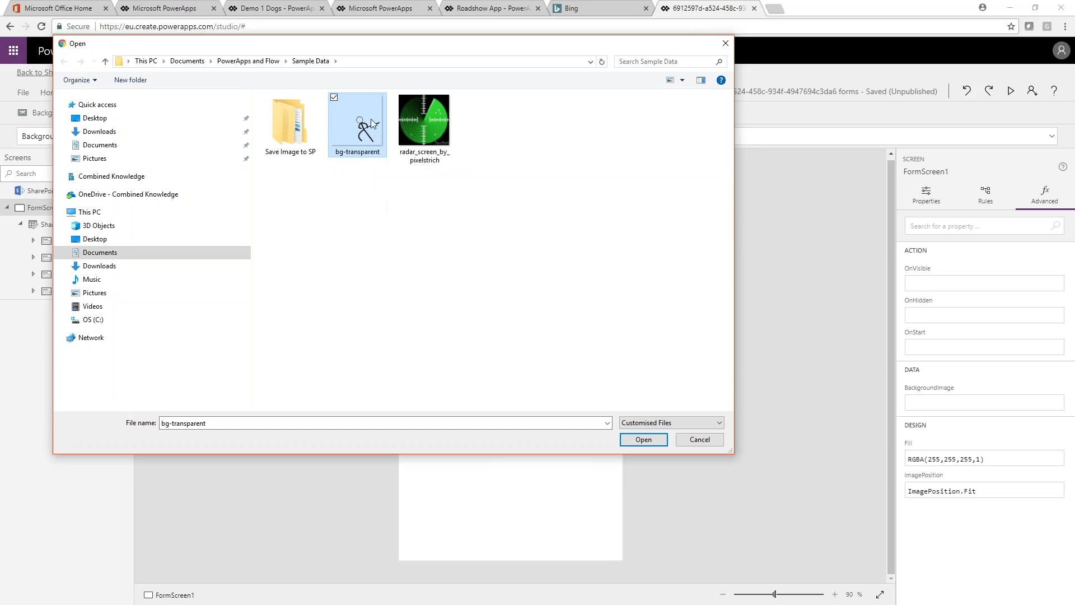
mouse_move(364, 141)
click(647, 441)
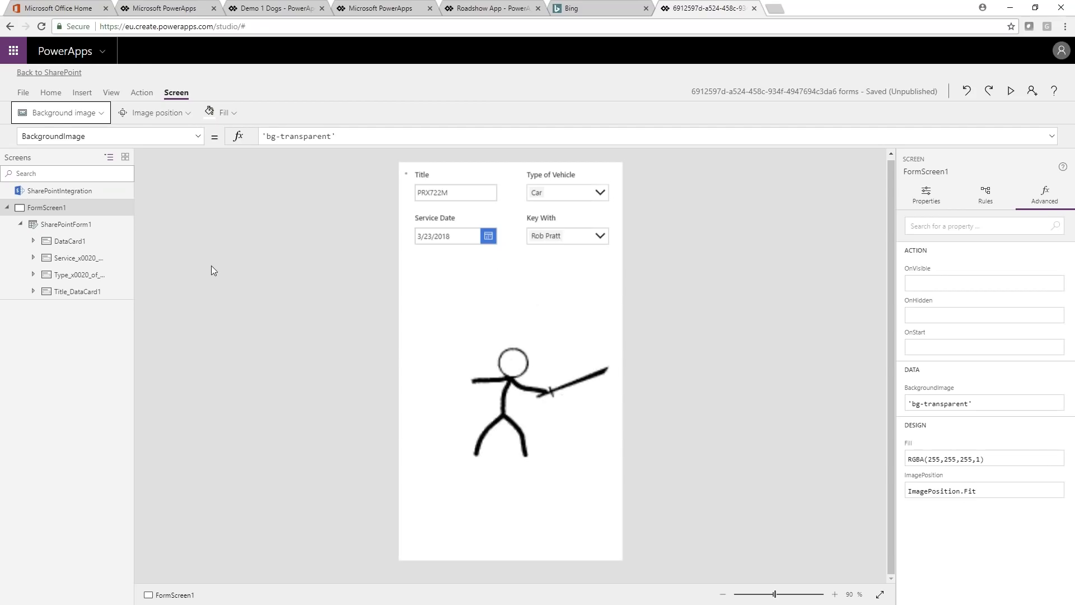
Step: Save and publish the customized form to SharePoint, and return to the Vehicles list
click(22, 93)
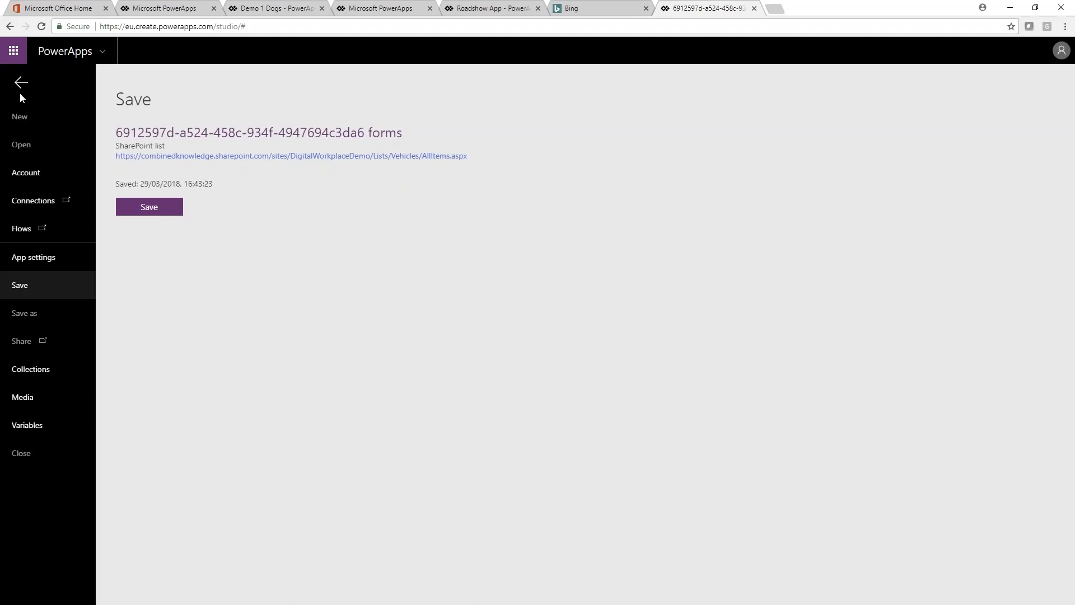
click(154, 212)
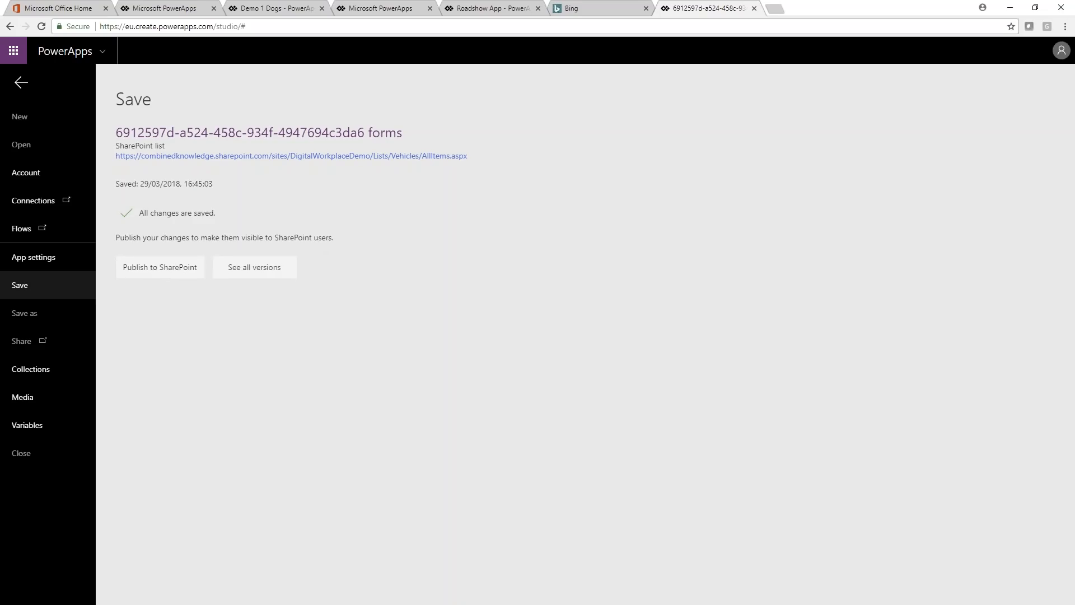
click(169, 271)
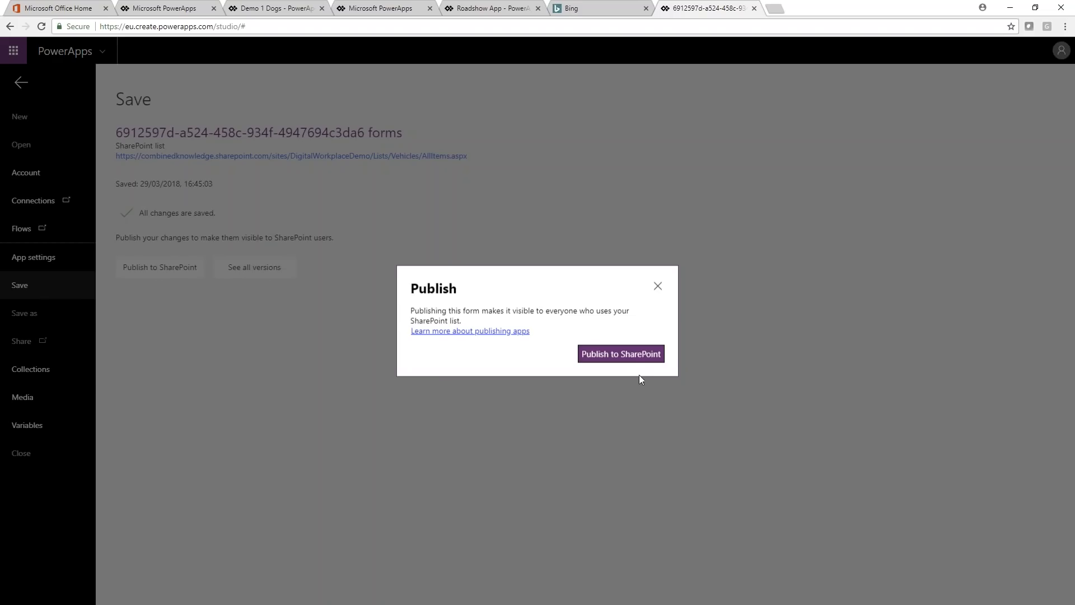
click(621, 353)
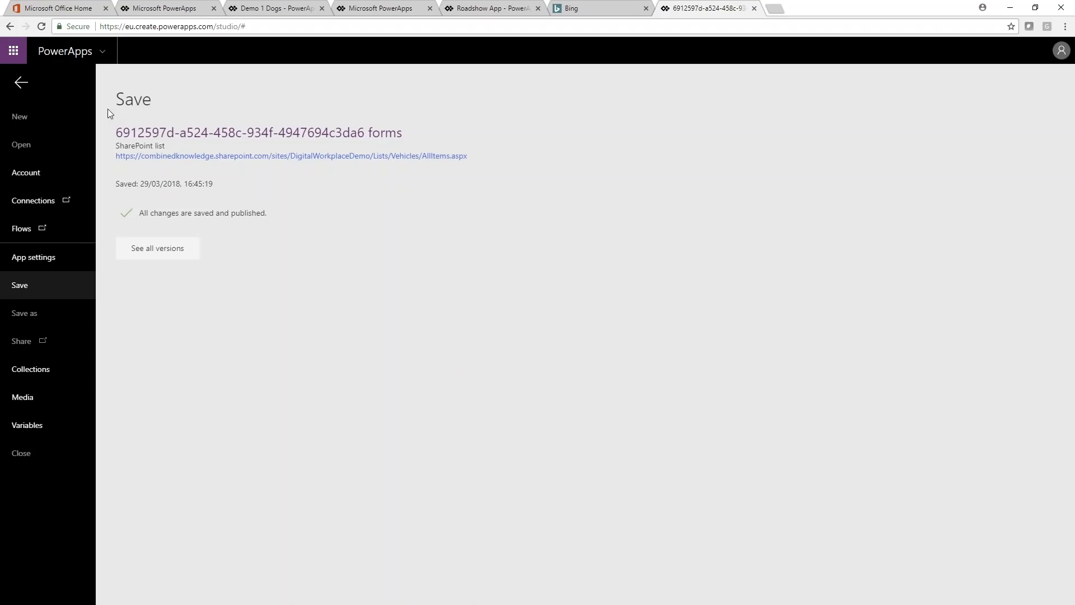
click(21, 83)
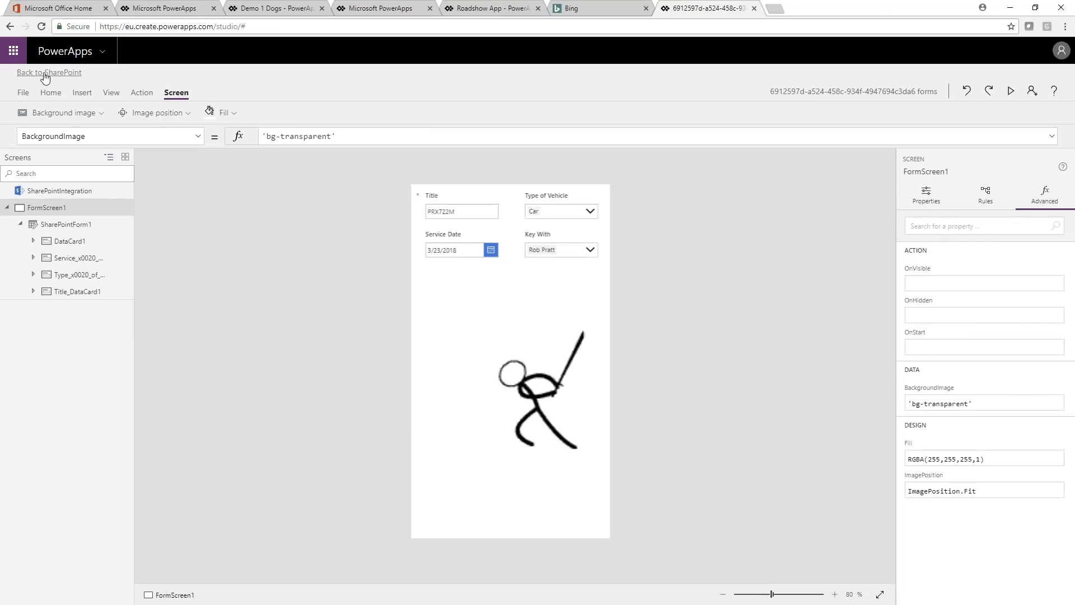
click(87, 147)
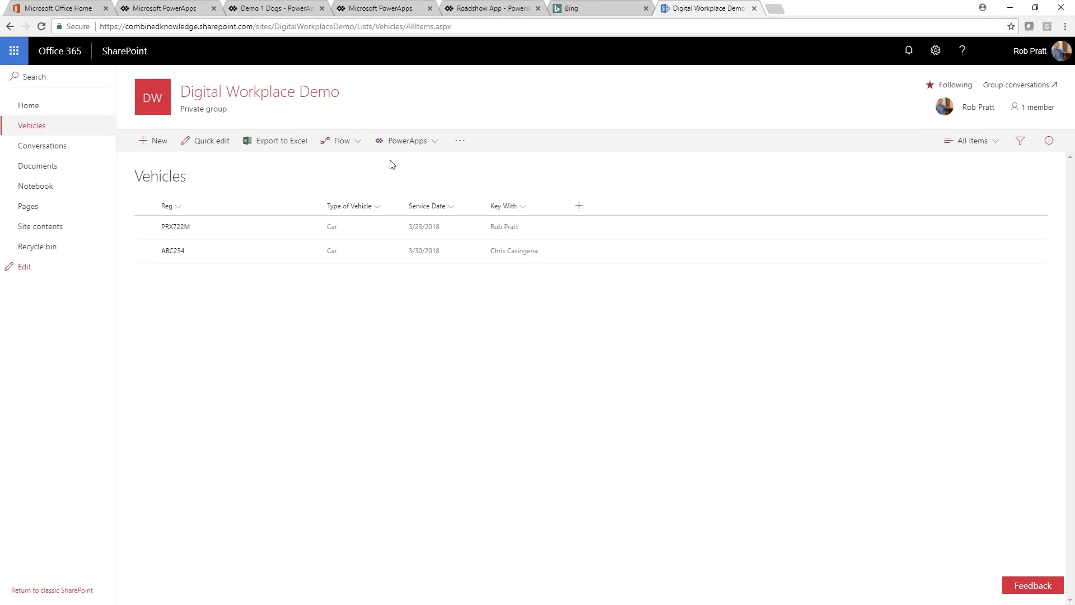
click(433, 144)
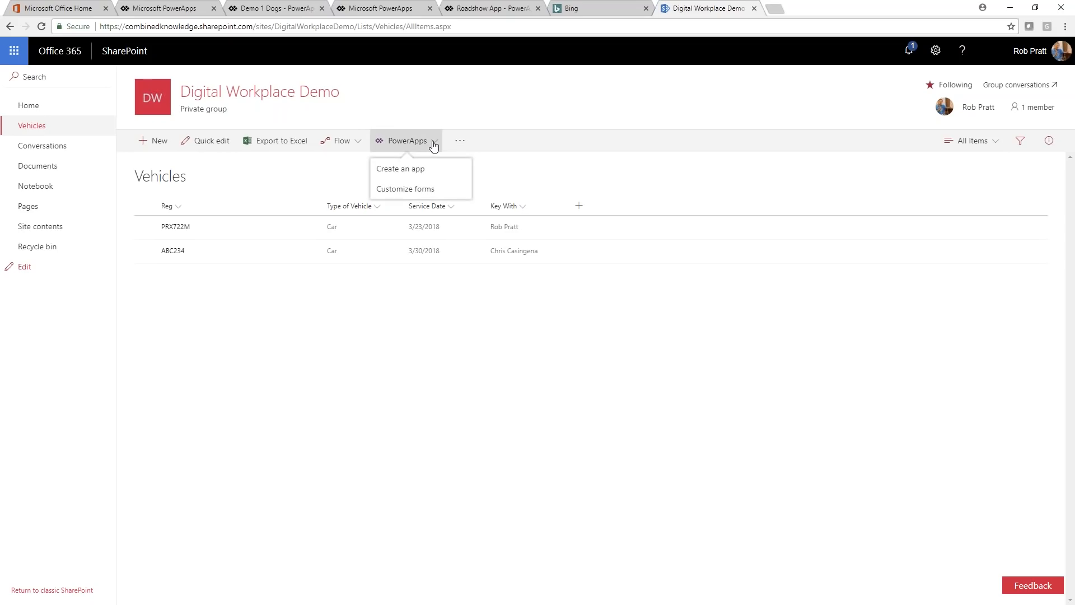
click(432, 191)
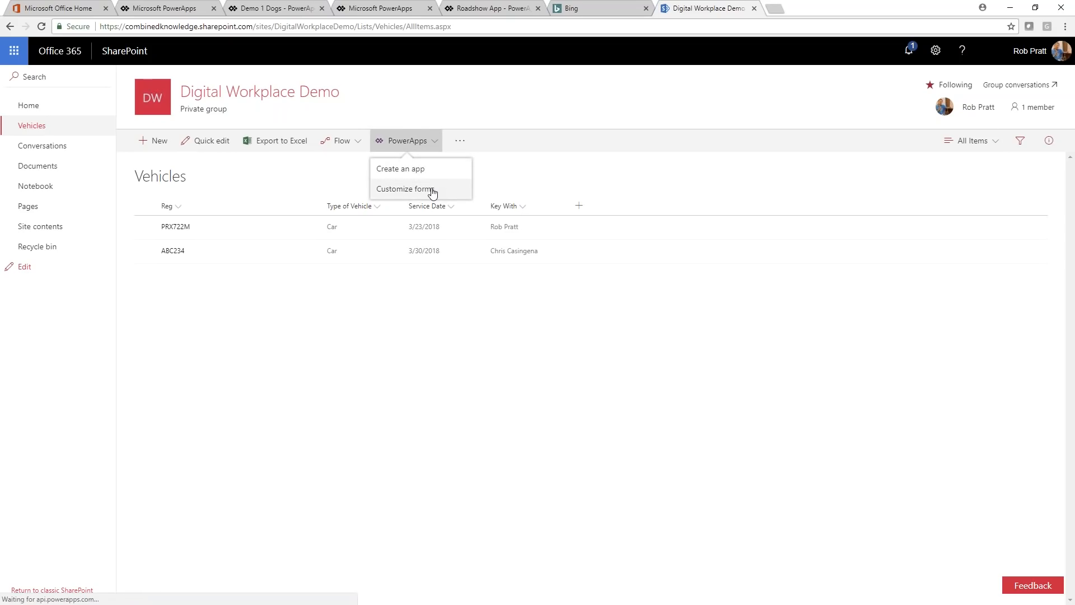
click(340, 330)
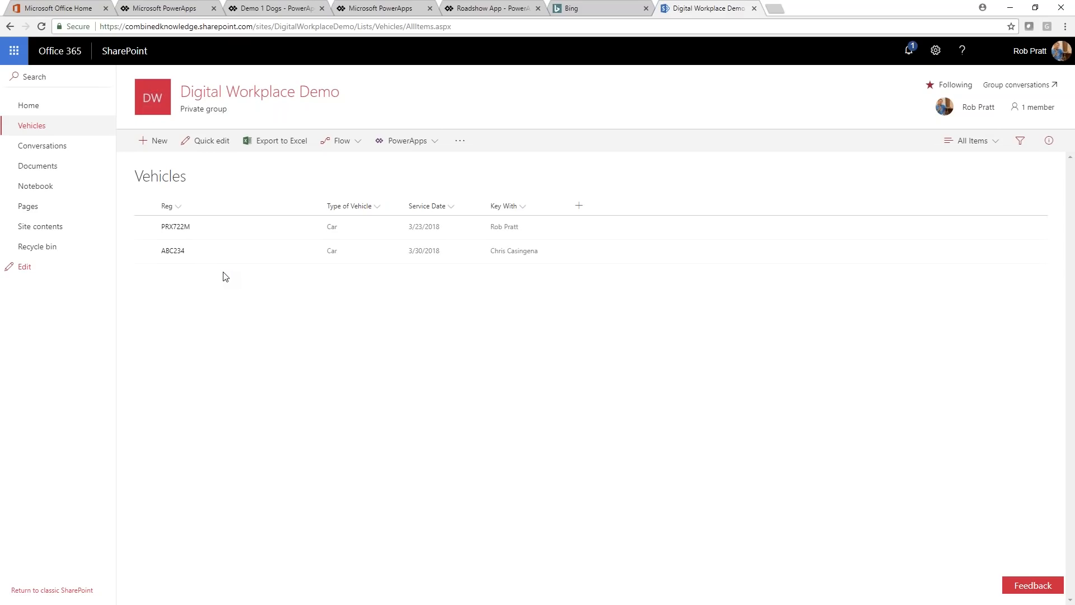
Step: Start a new Vehicles list item with the title ABC999 and Boat as the type of vehicle
click(145, 141)
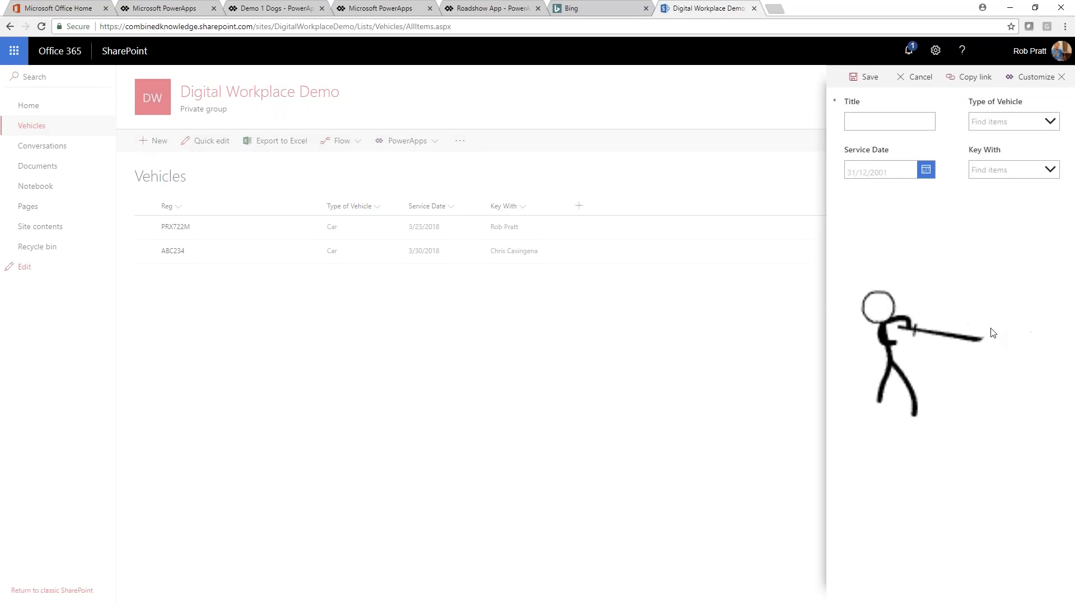
click(880, 123)
text(ABC)
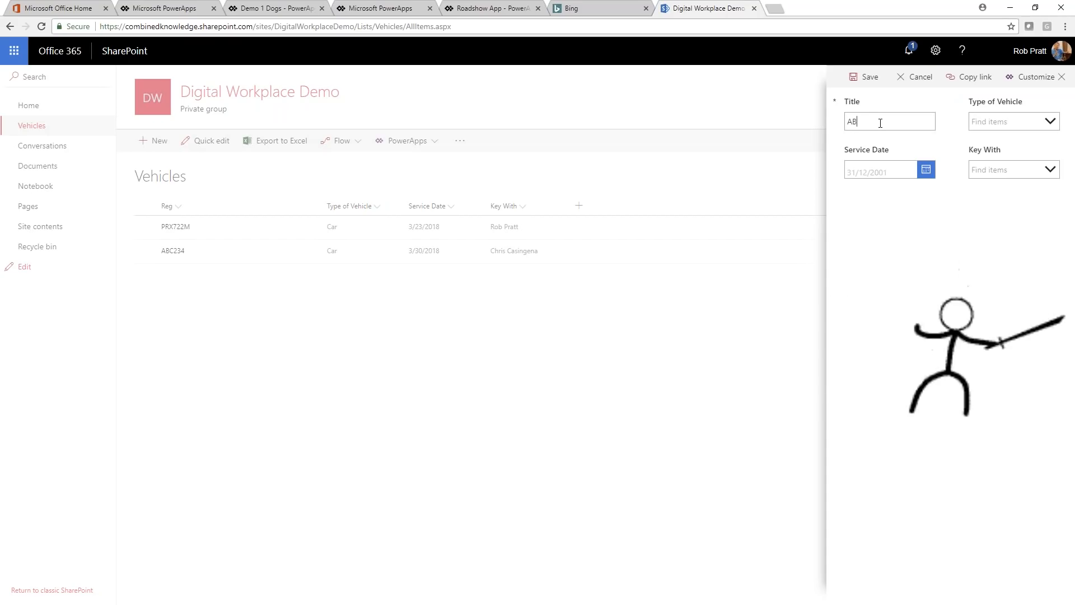
text(999)
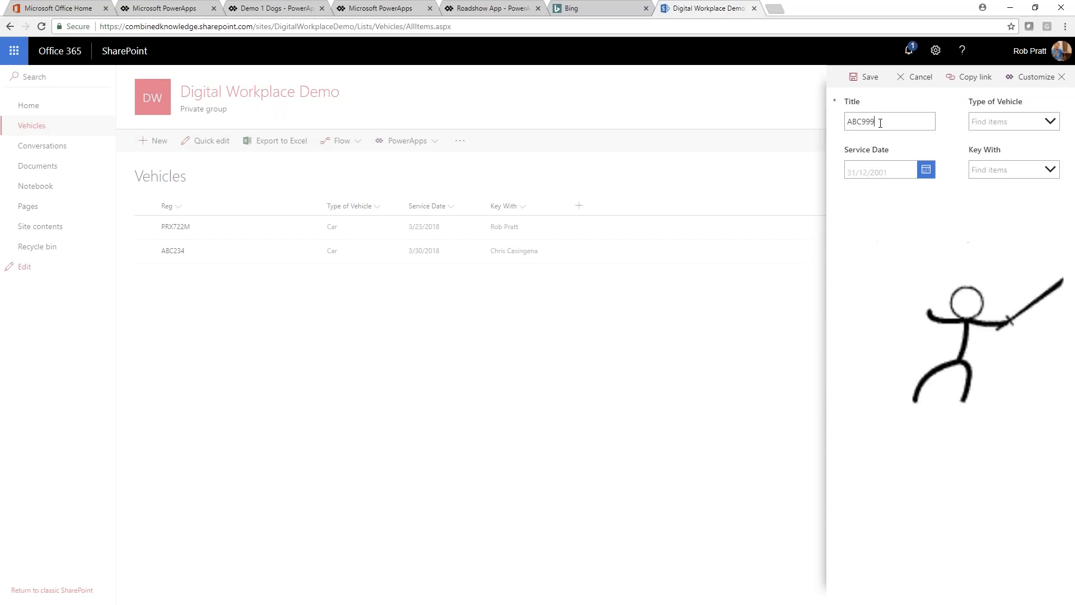
click(1049, 121)
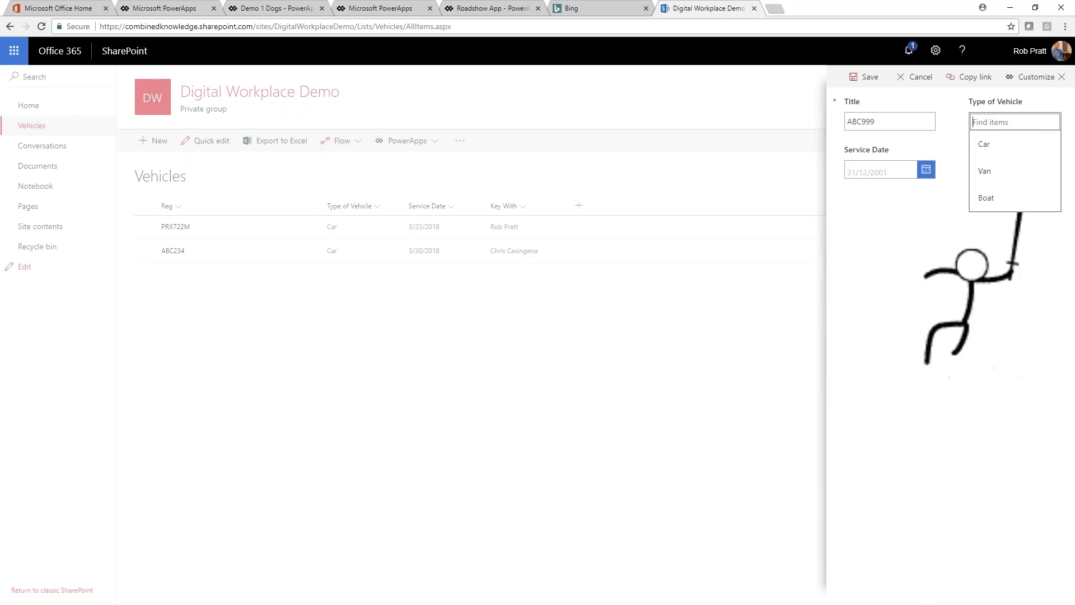
click(1005, 199)
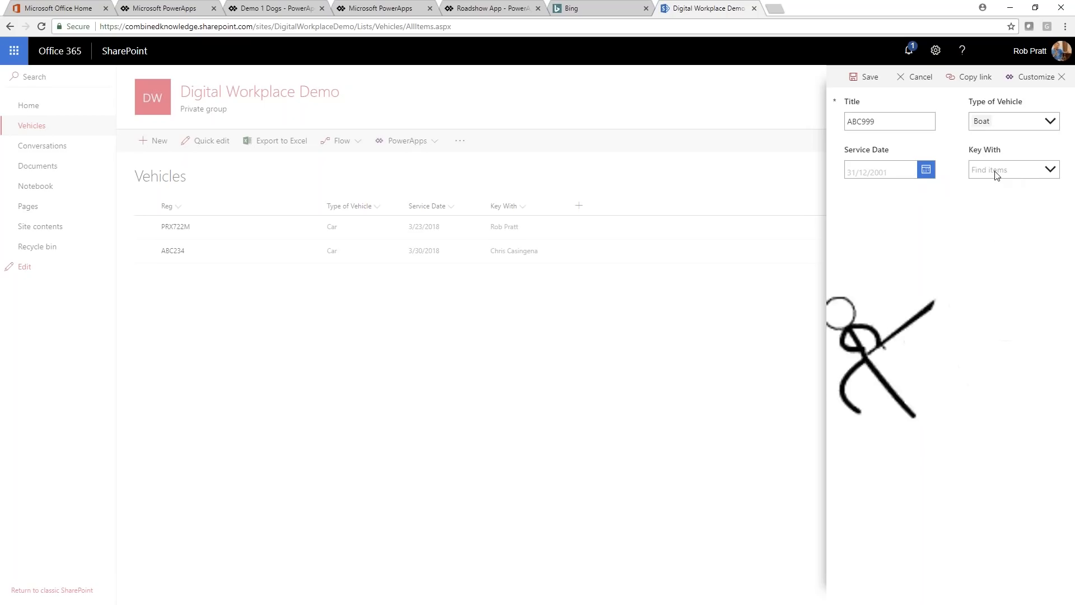
Step: Set the new item's Service Date to 29/03/2018
click(927, 170)
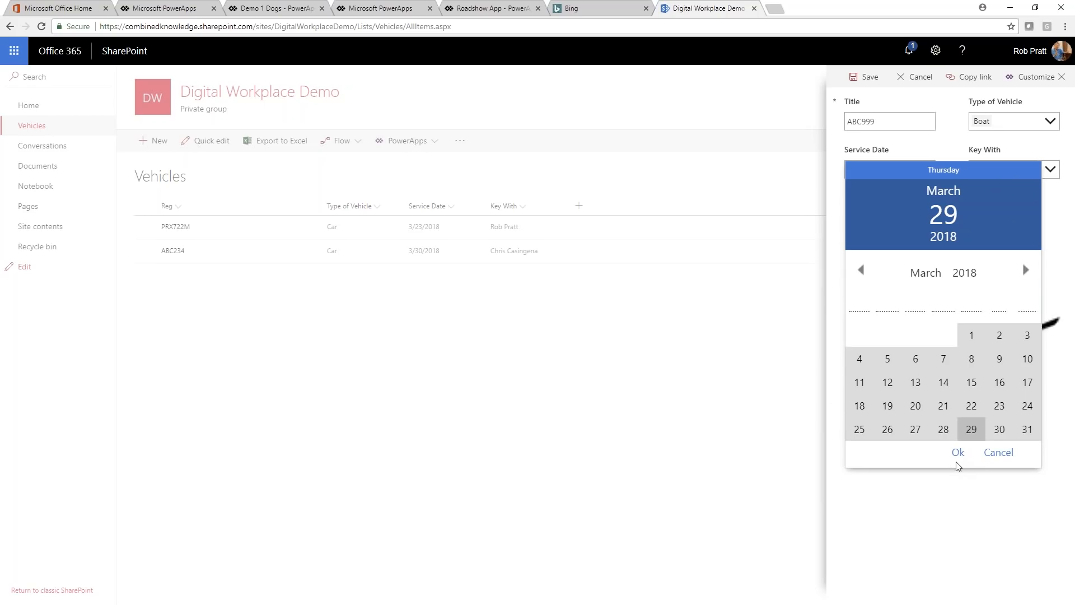
click(946, 433)
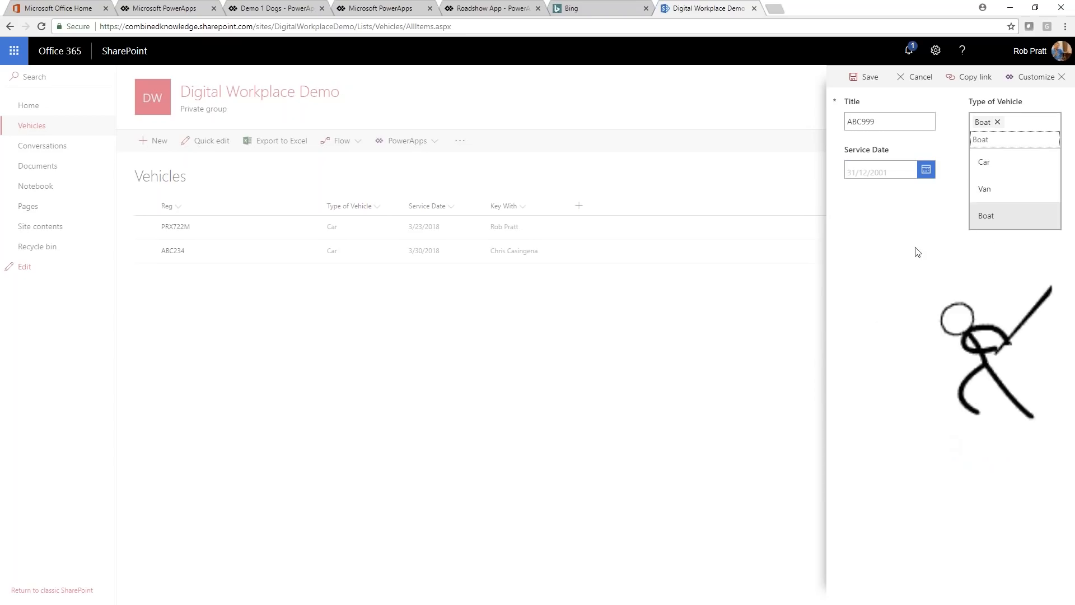
click(920, 194)
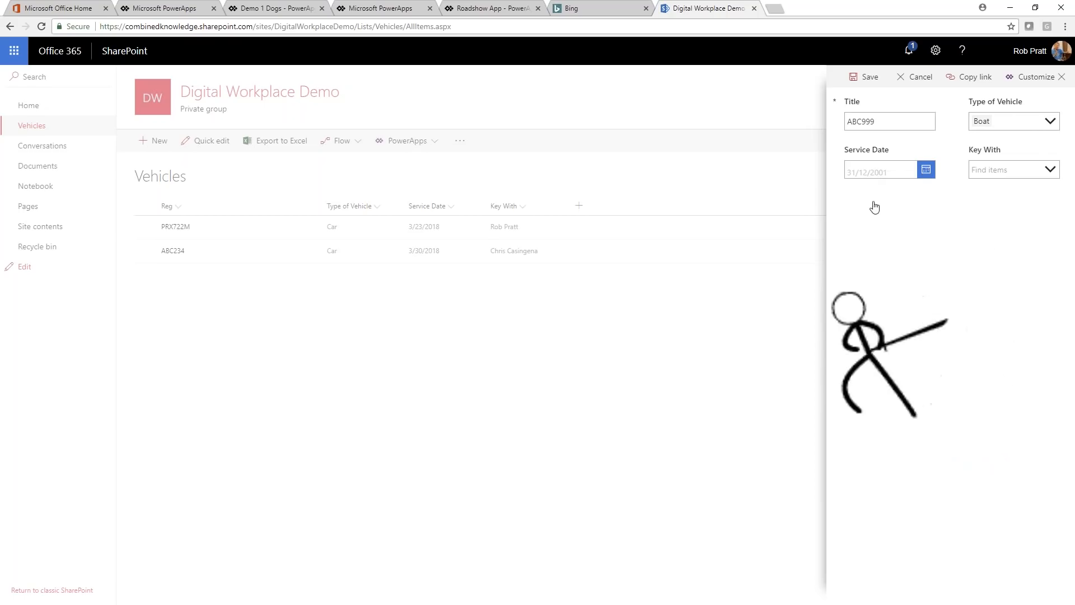
click(873, 172)
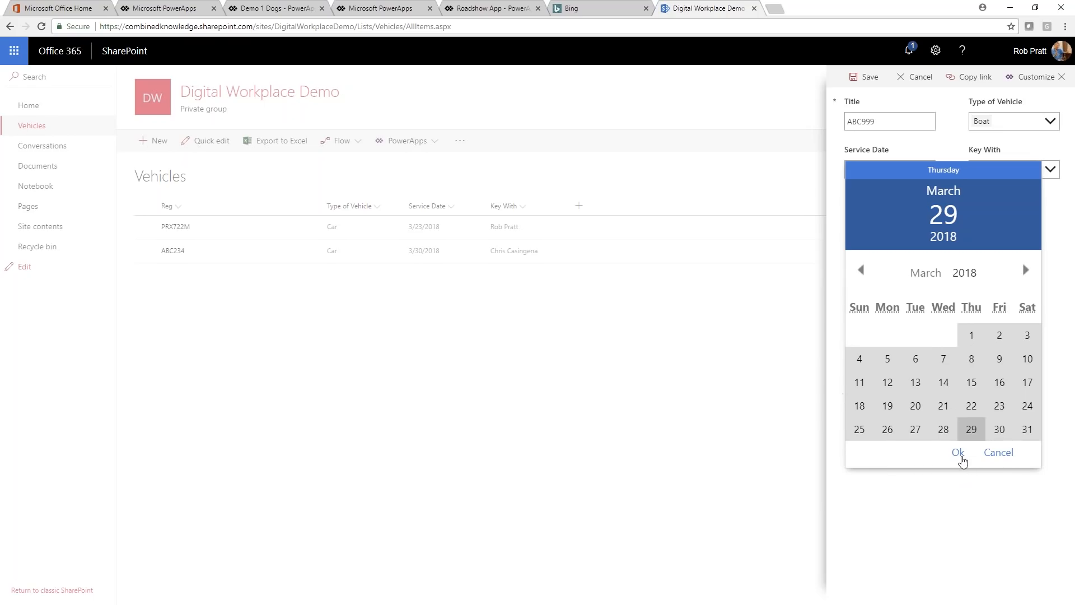
click(957, 453)
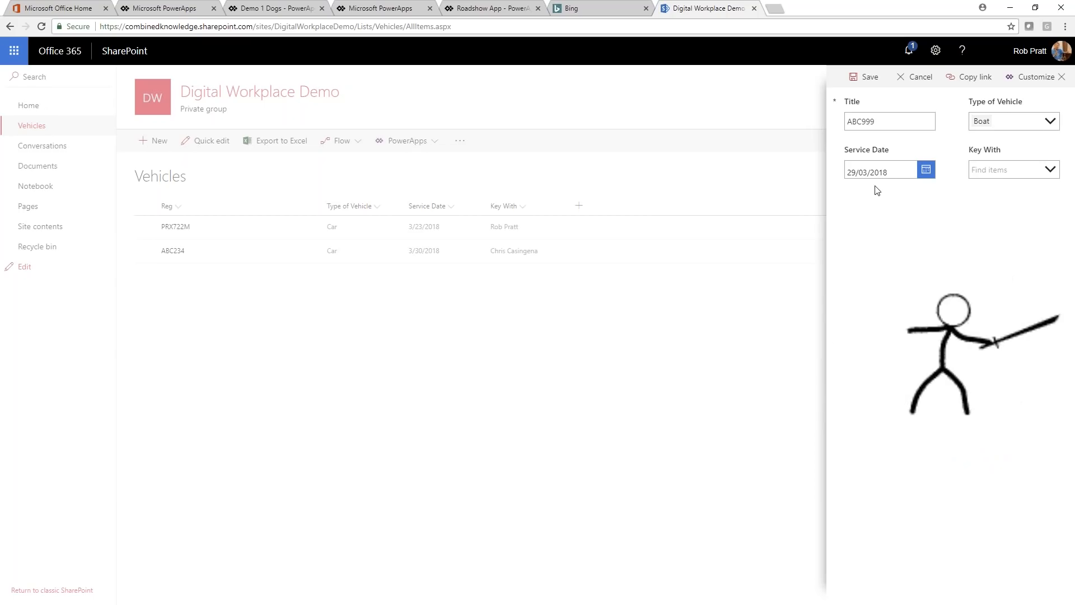
Step: Search for two different people in the new item's Key With field and clear each search text
click(1045, 170)
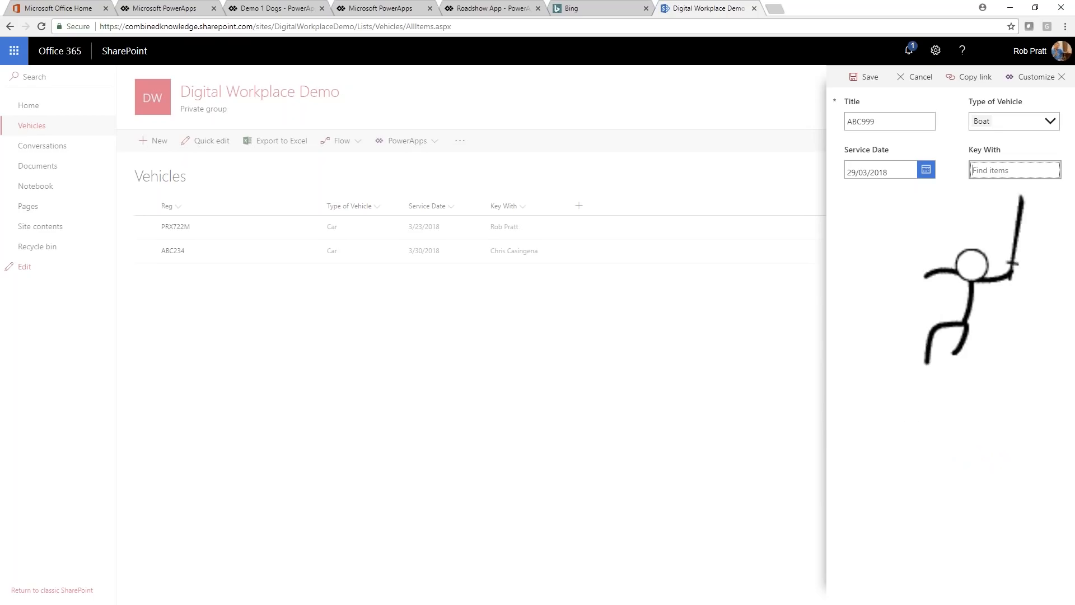
text(chr)
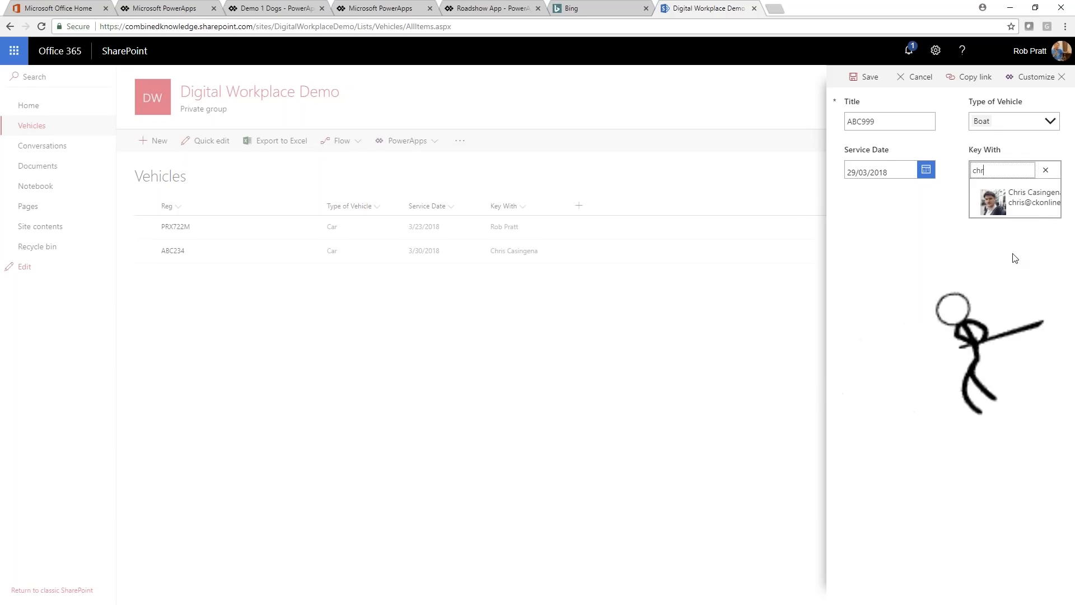
key(BackSpace)
key(BackSpace)
key(BackSpace)
text(ash)
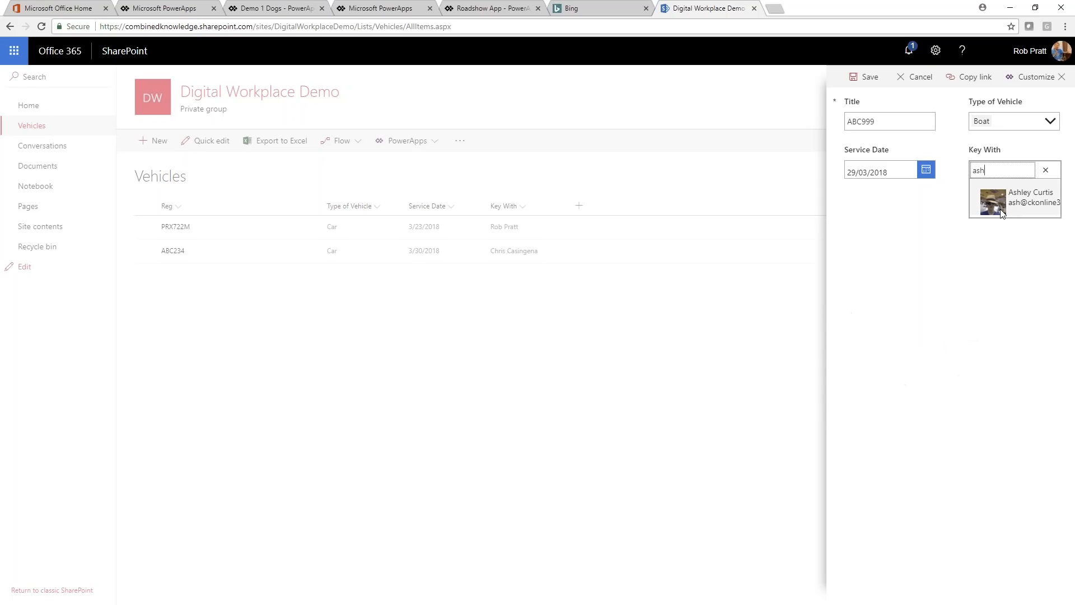
key(BackSpace)
key(BackSpace)
key(BackSpace)
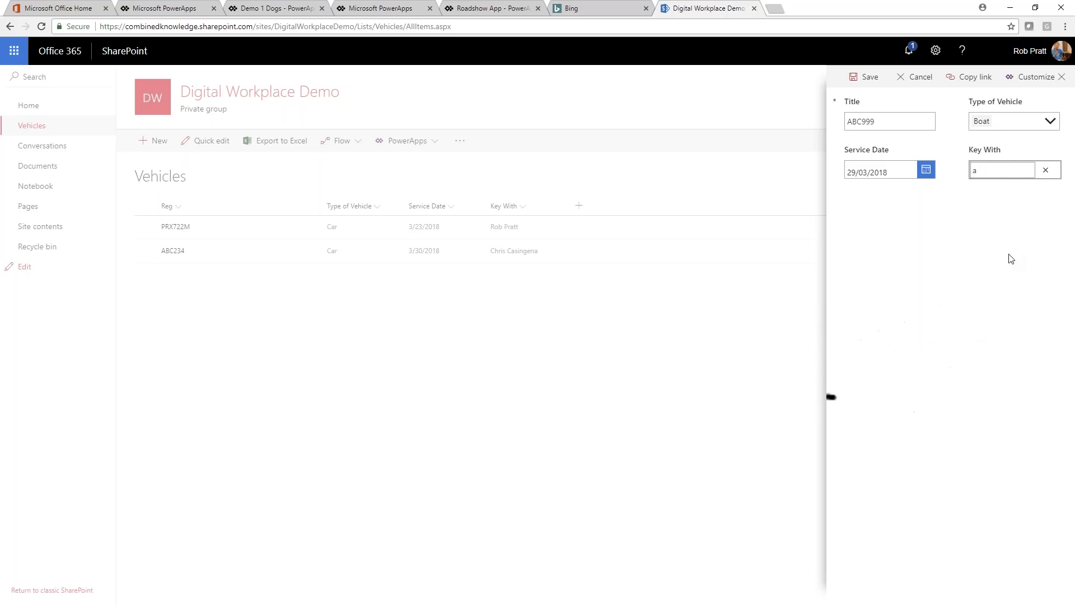
Step: Set Key With to the person who already holds the key for vehicle ABC234, and save the new item
text(chr)
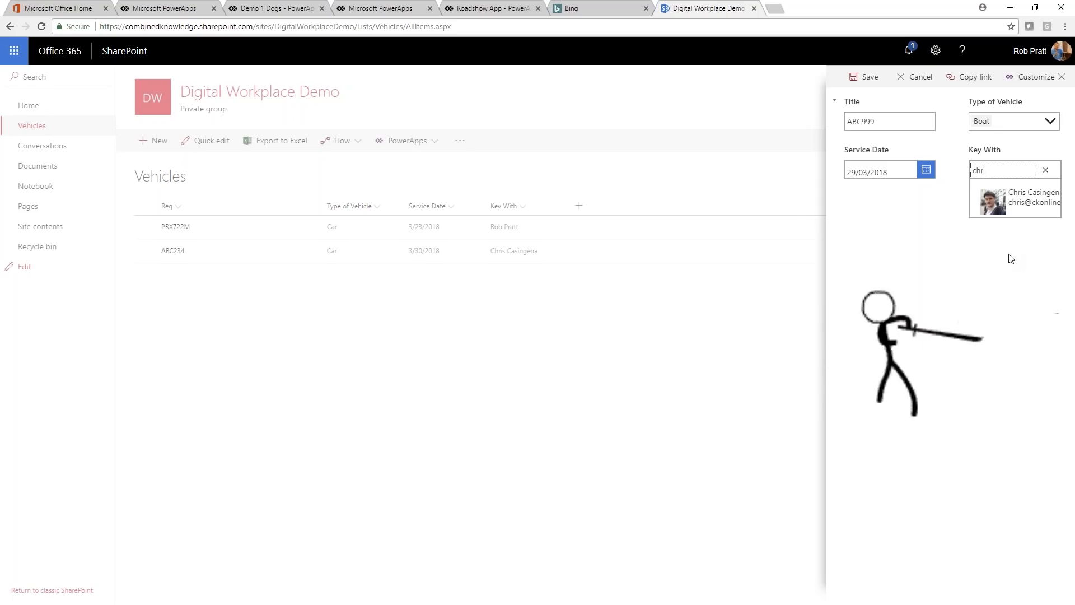
click(995, 199)
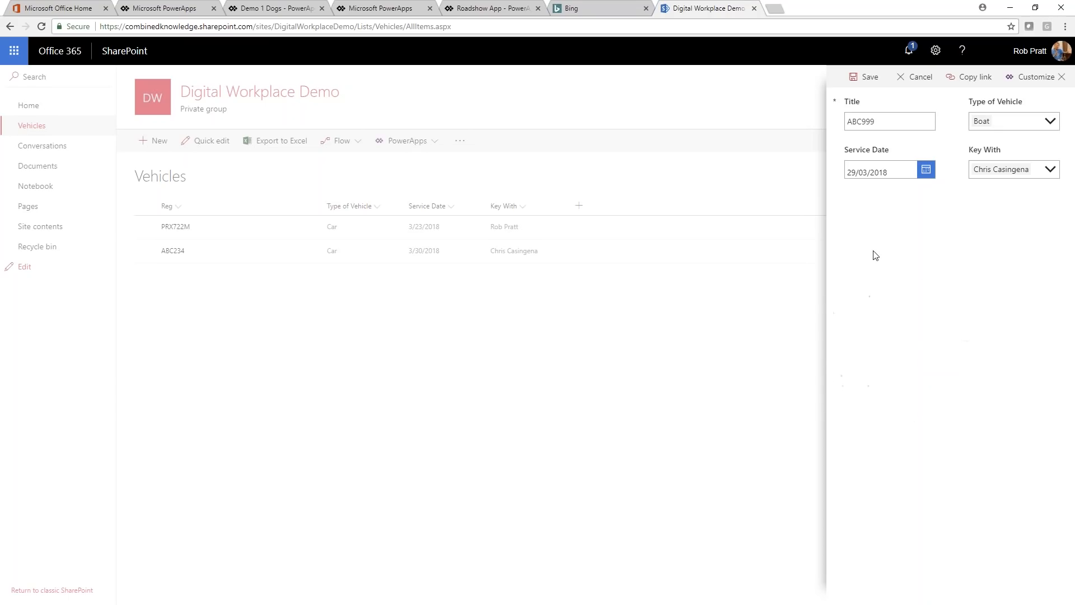
click(849, 78)
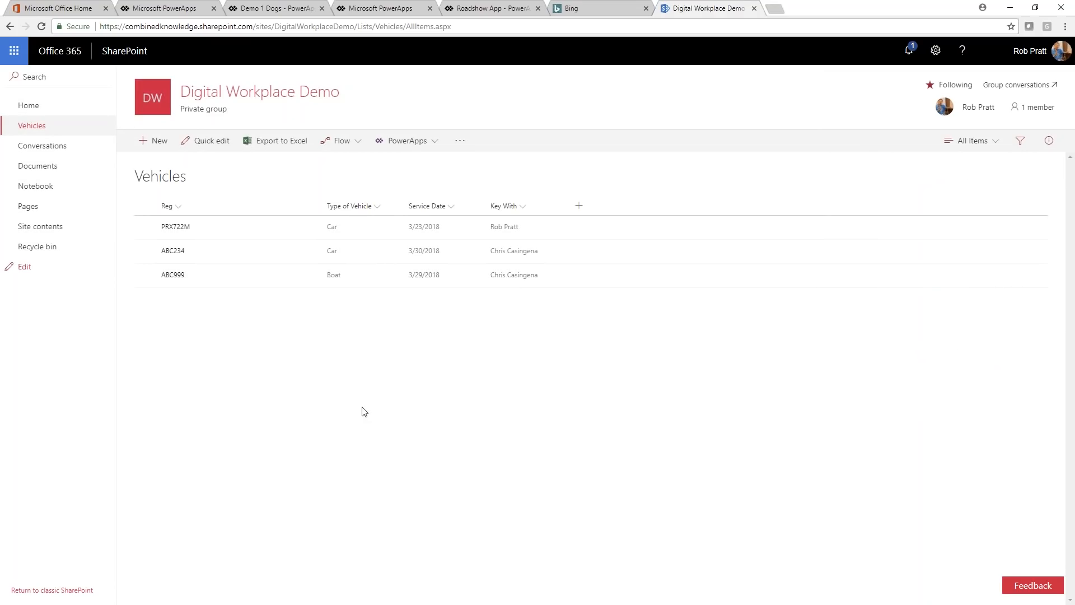
Step: Open the ABC999 item for editing to view it in the customized form, and close the form without saving
click(309, 276)
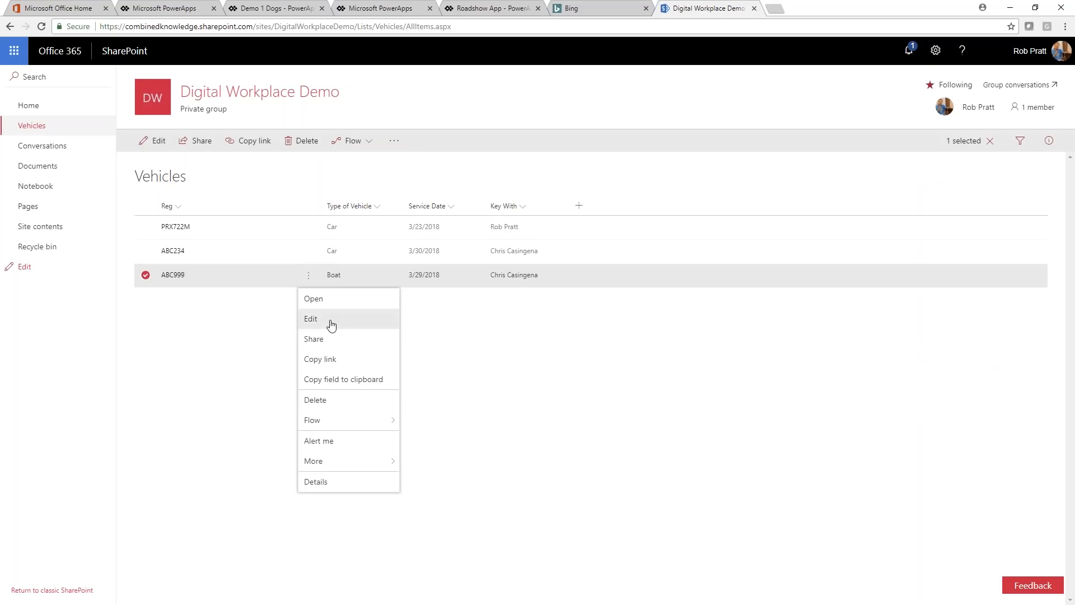
click(330, 322)
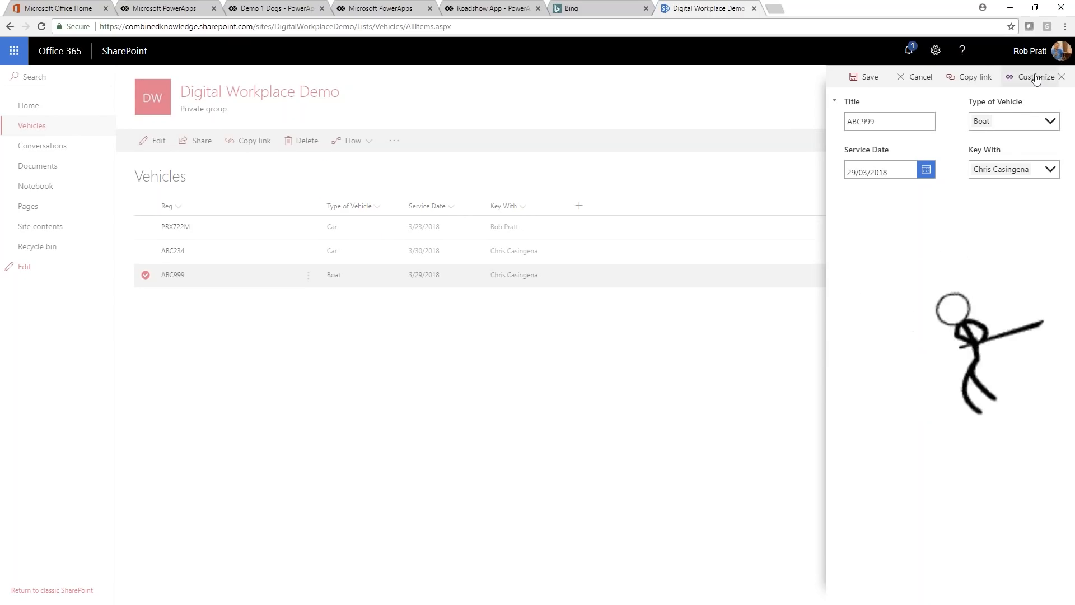
click(919, 79)
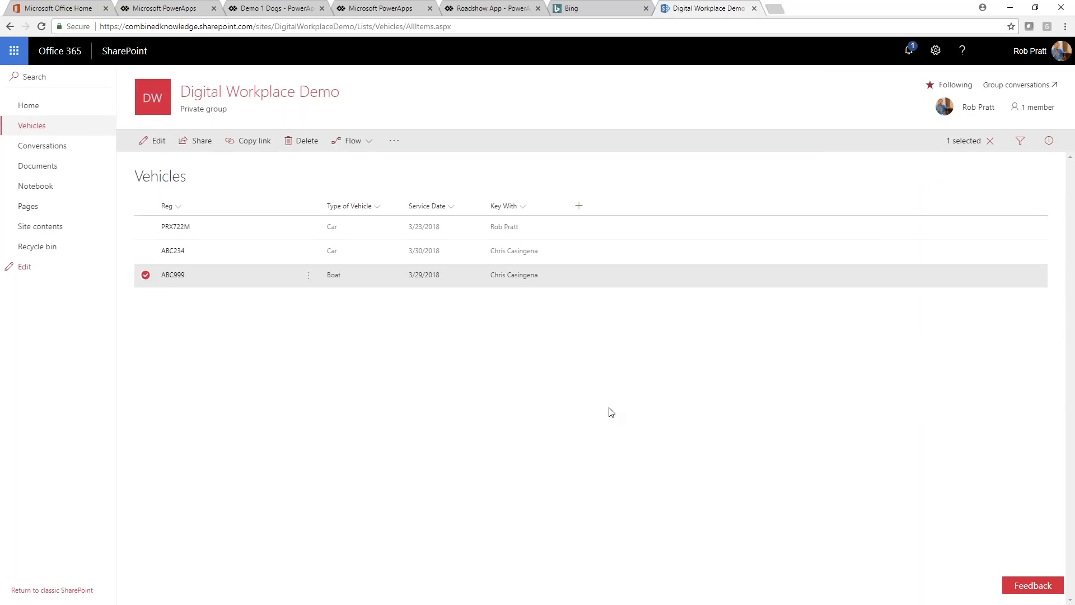
Step: Switch from the browser back to the presentation and advance to the Ultimate App slide
click(1011, 10)
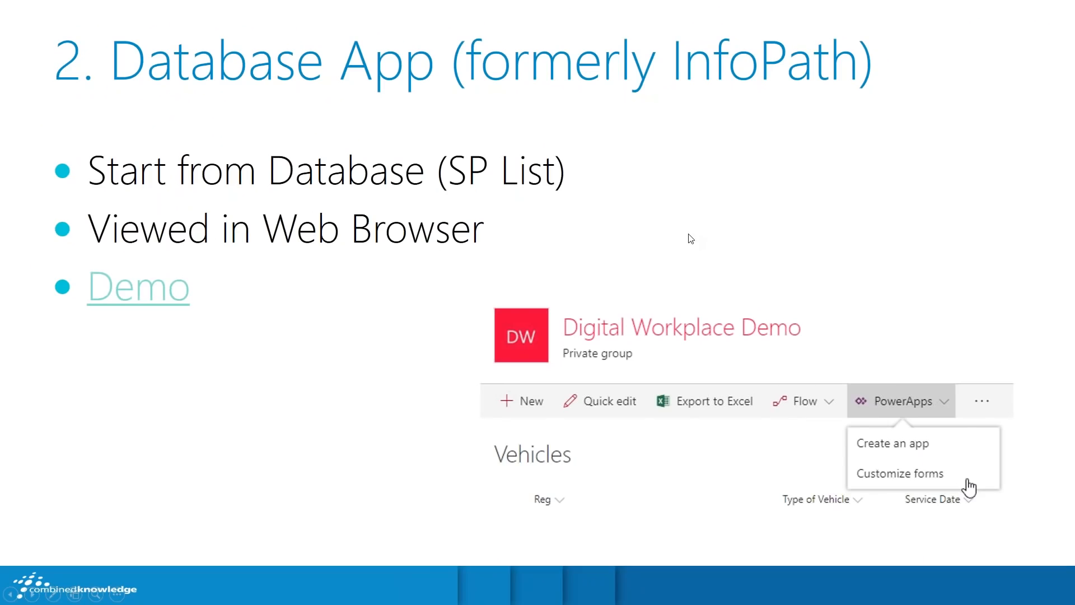
click(813, 216)
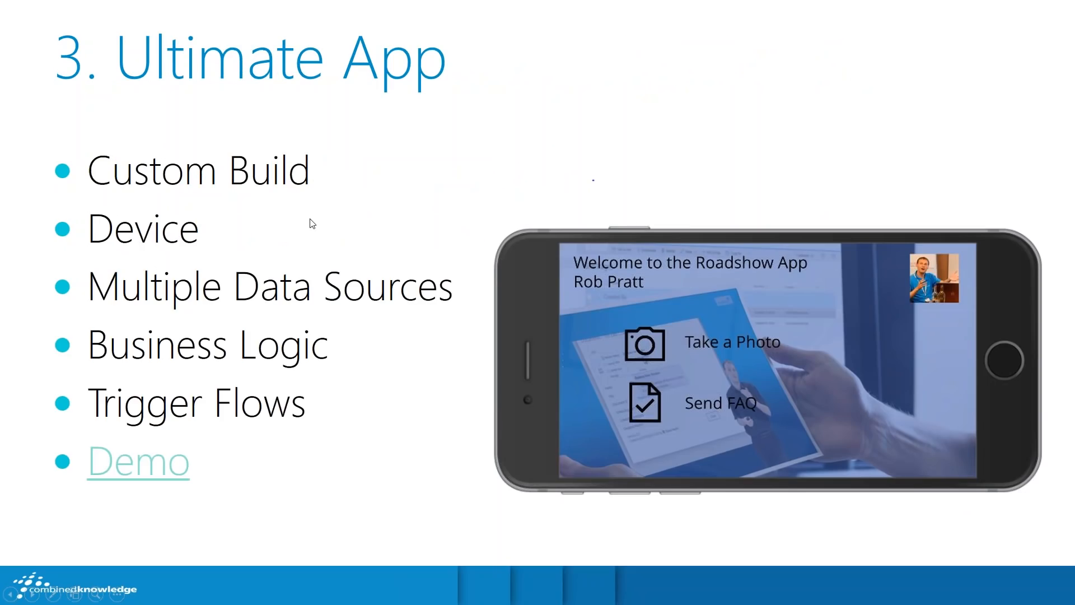
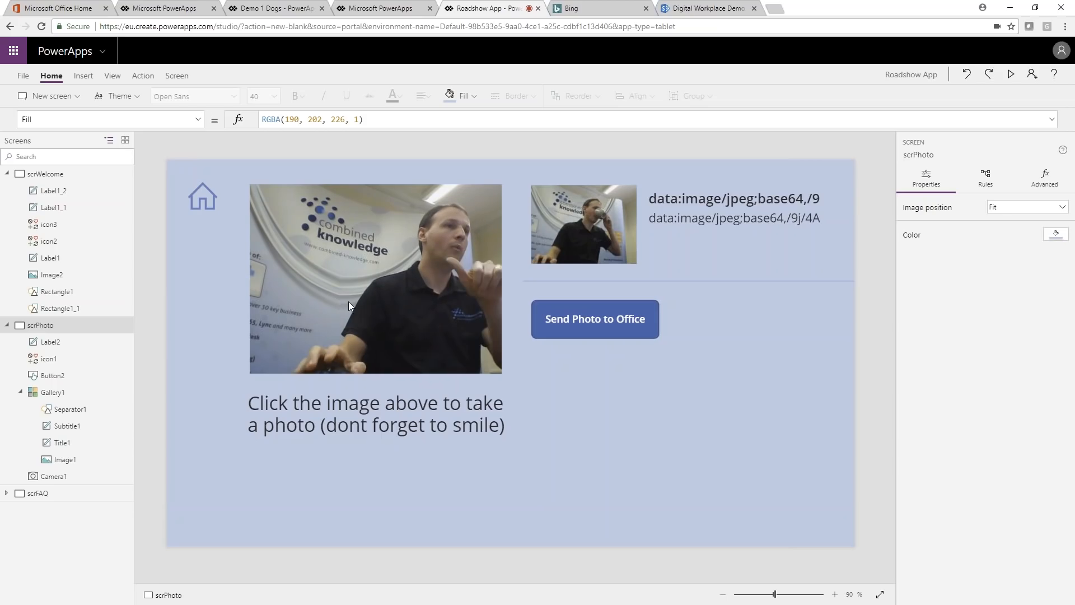
Step: Examine the OnSelect formulas of the camera control and the Send Photo to Office button on scrPhoto
click(374, 246)
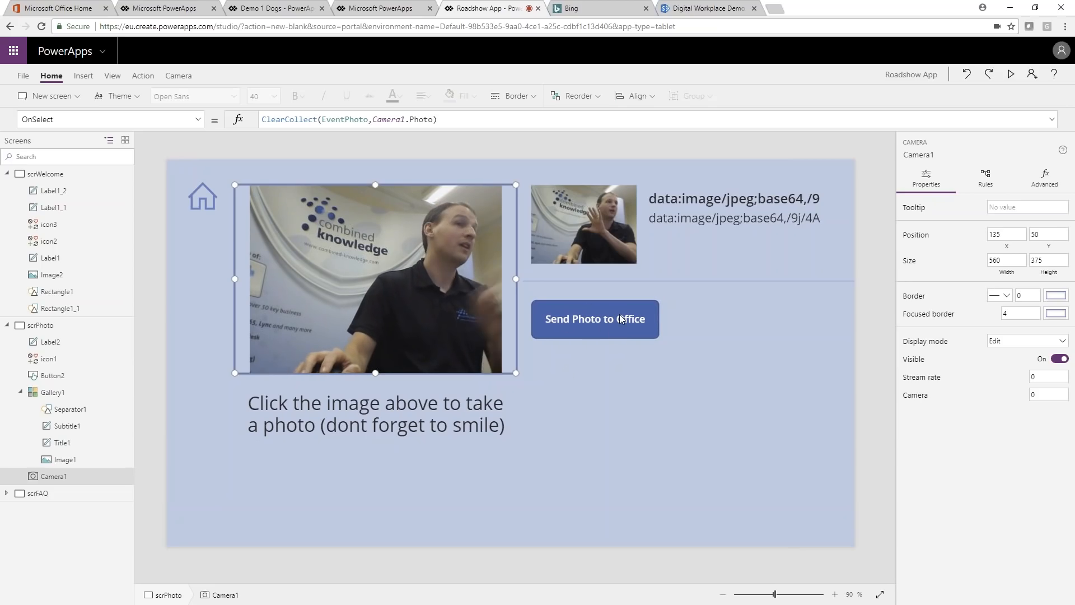
click(609, 327)
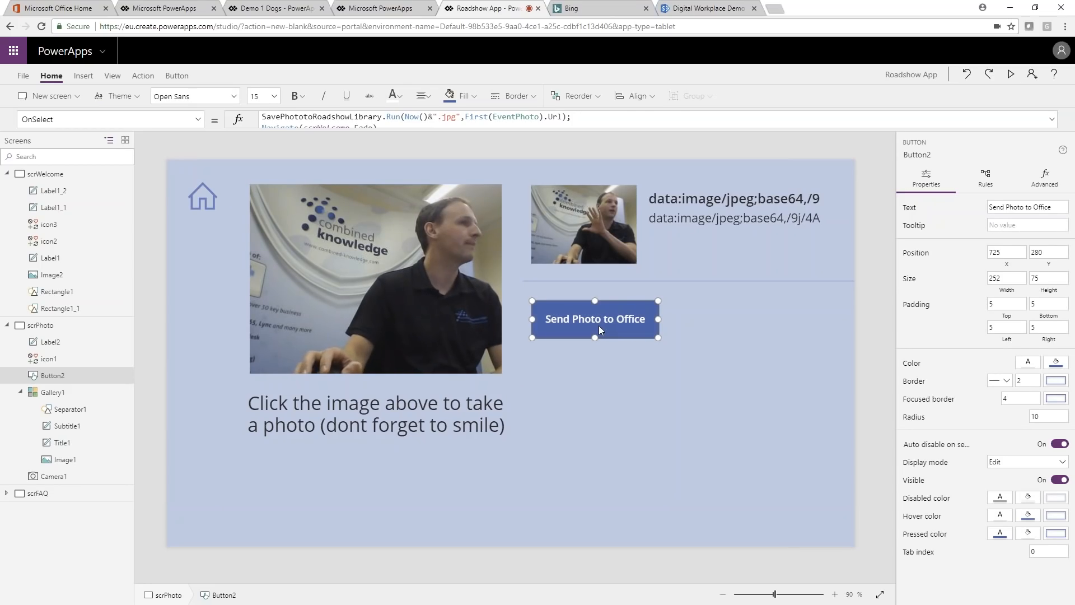
Step: Review the scrWelcome and scrFAQ screens, clear the on-screen annotations, and return to scrWelcome
click(52, 174)
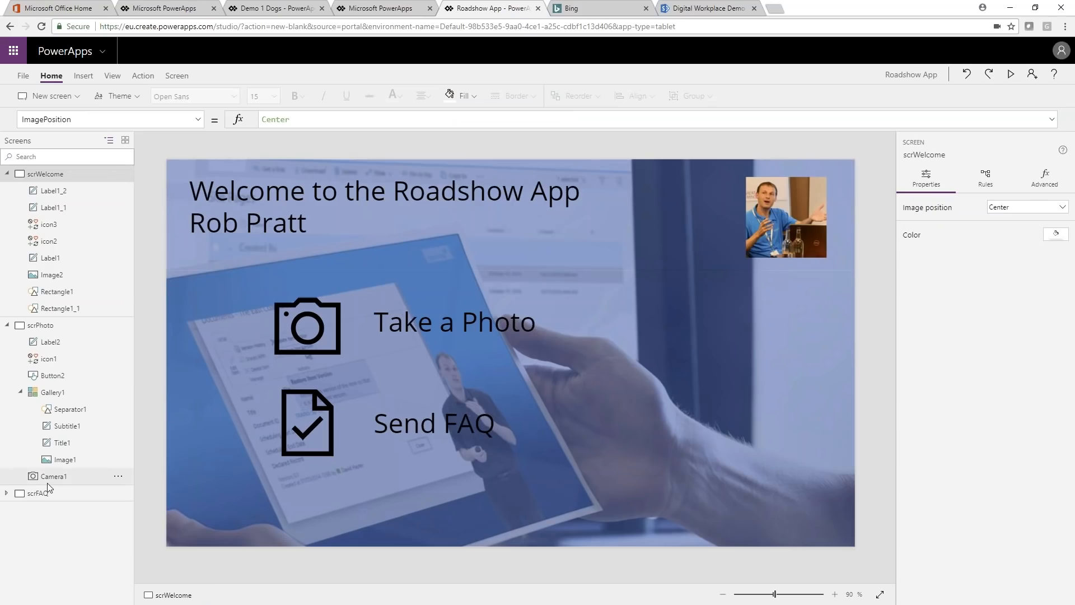
click(22, 496)
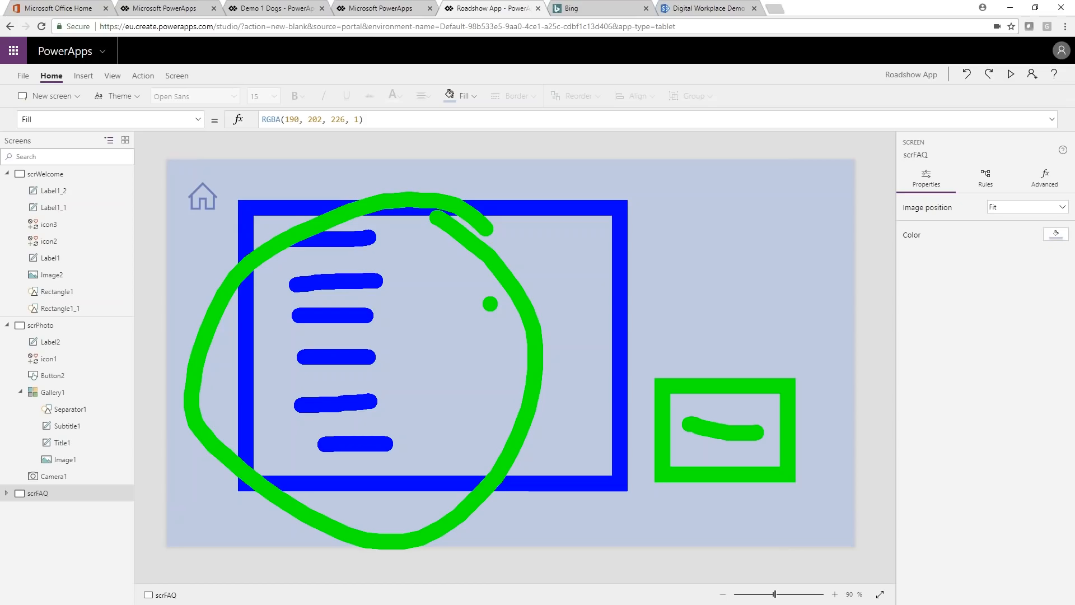
key(Escape)
click(52, 174)
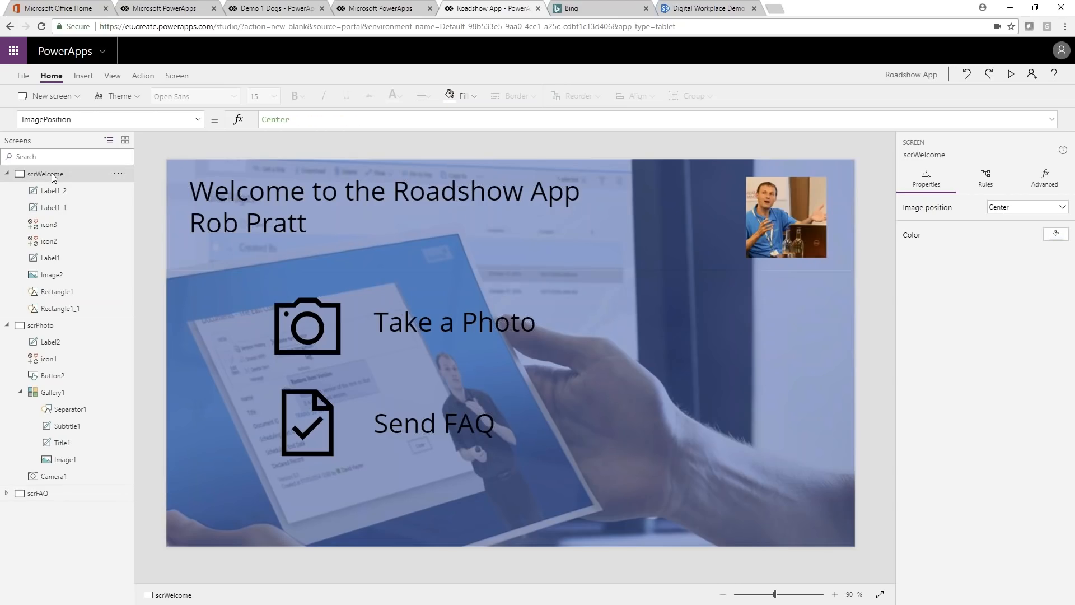
Step: Switch from the browser to the mirrored phone and capture a photo of the chocolate bunny in the Roadshow App
click(1010, 9)
click(773, 64)
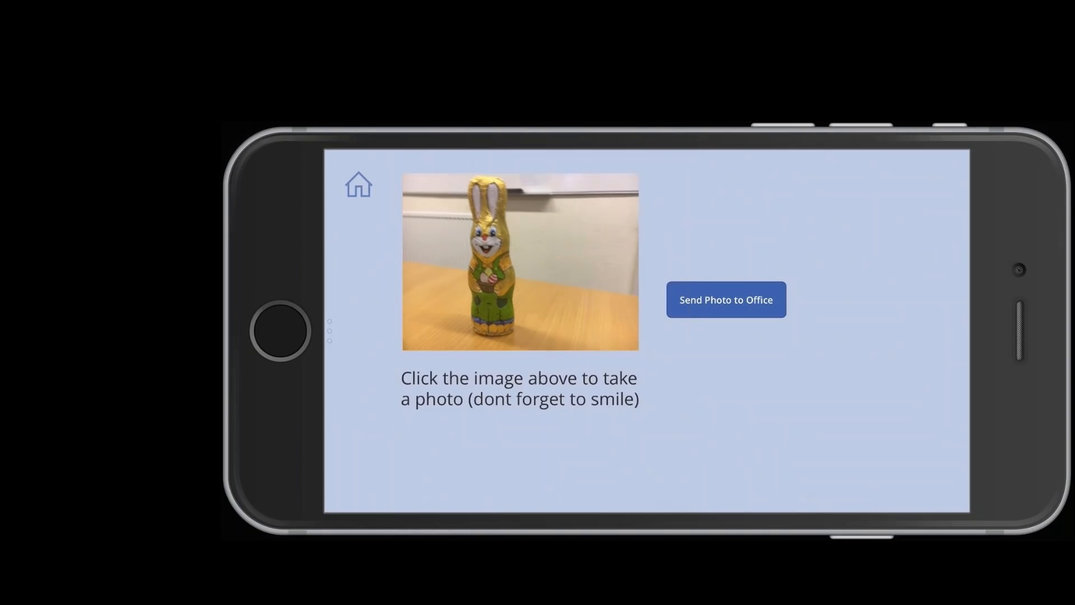
click(520, 262)
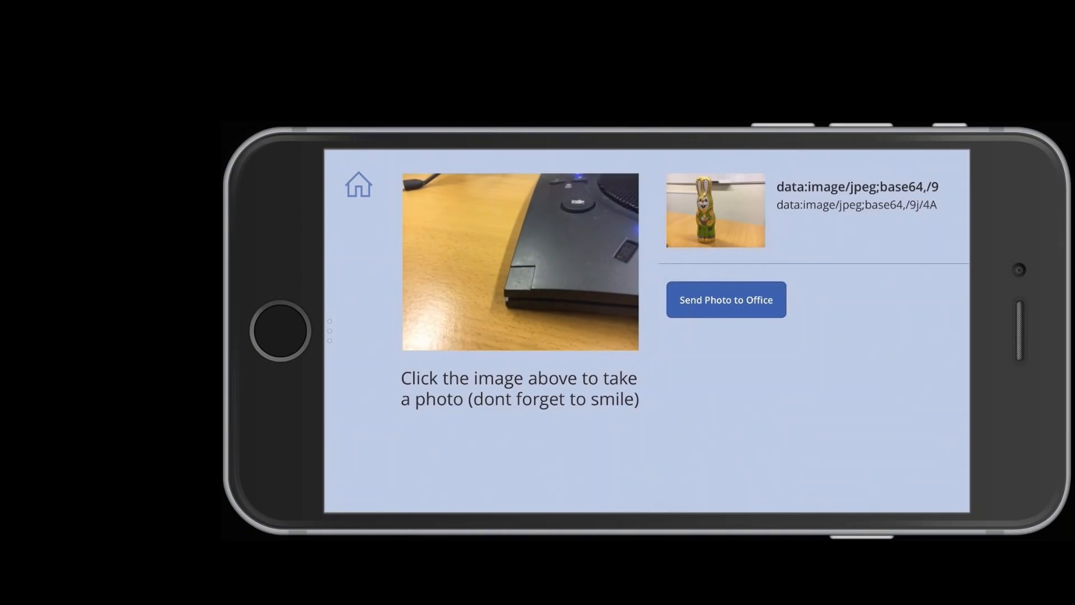
Step: Retake the photo with the phone camera aimed at the computer screen and send it to the office
click(726, 300)
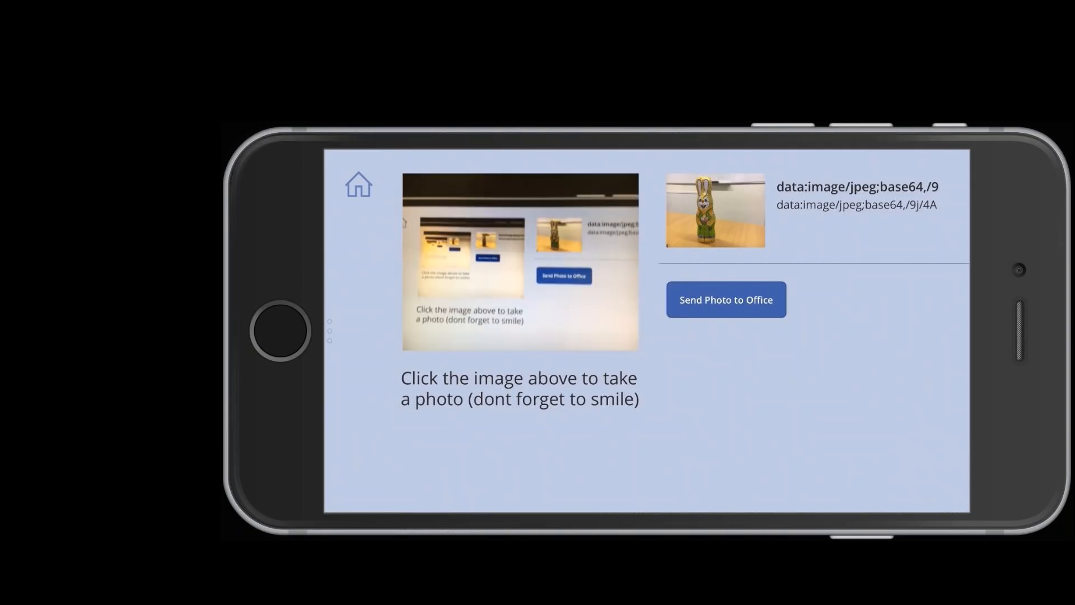
click(520, 262)
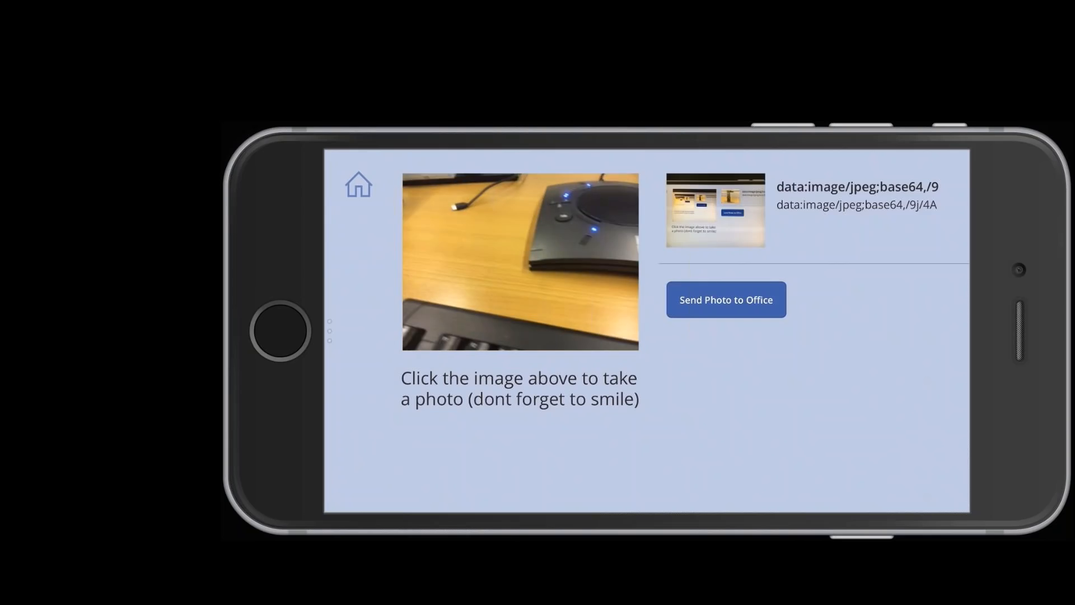
click(726, 300)
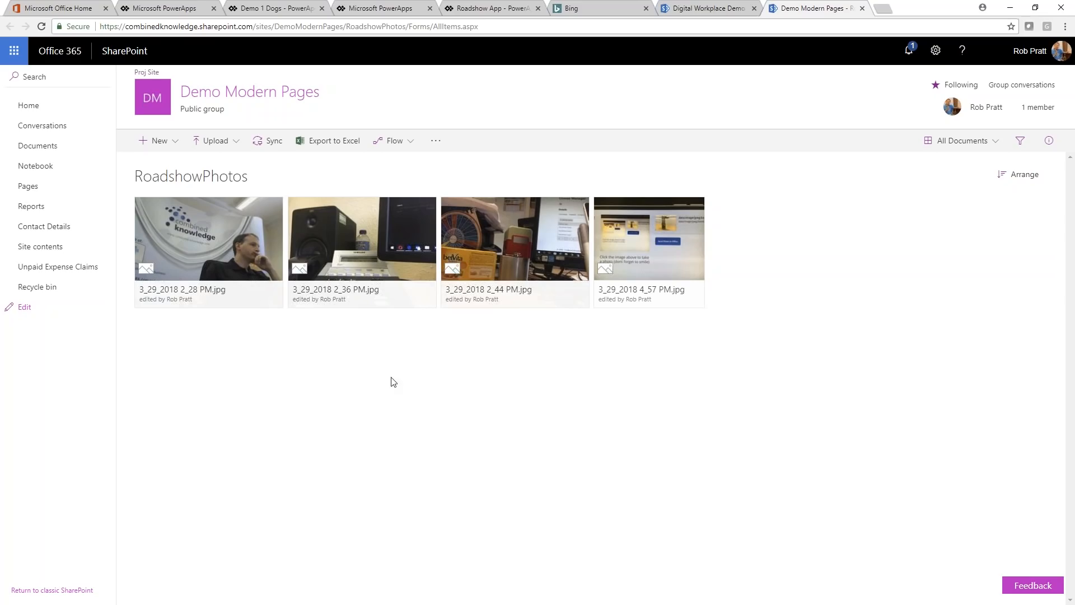
Step: Refresh the RoadshowPhotos library in SharePoint to check for the sent photo, and minimize the browser
key(F5)
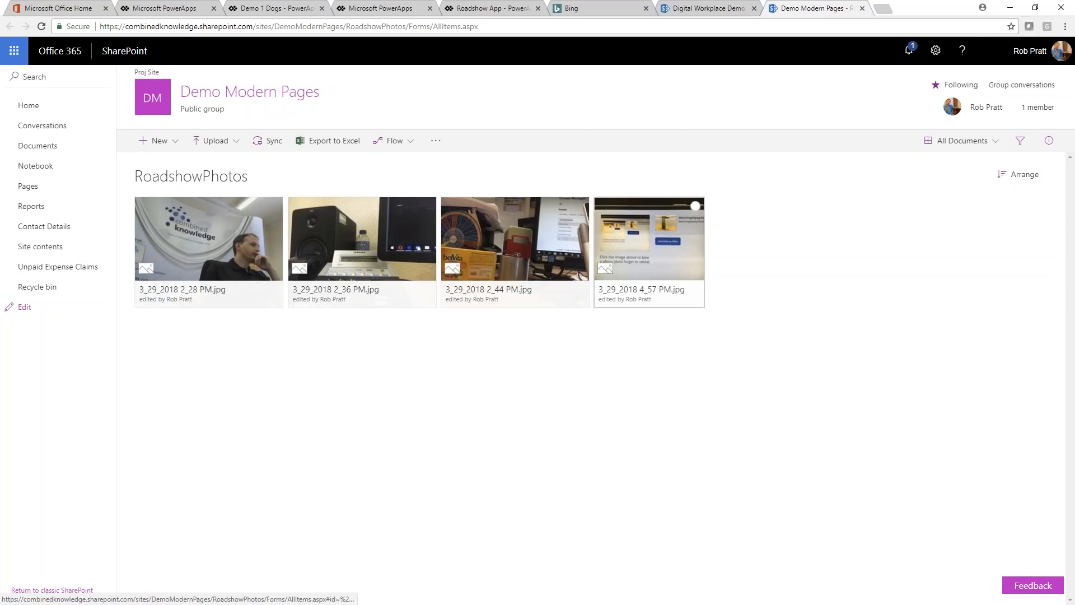
click(1010, 8)
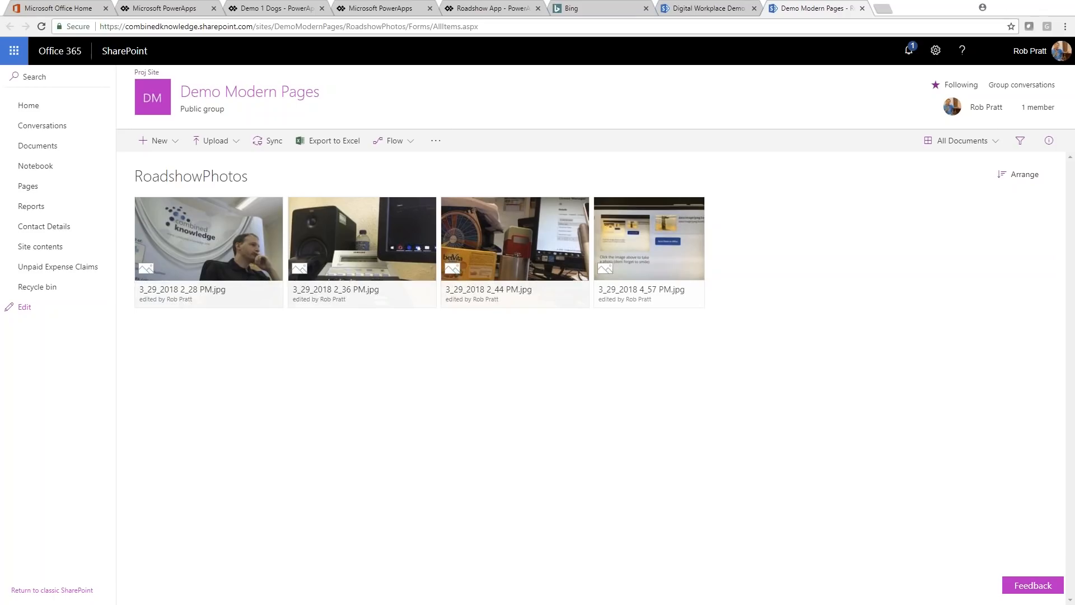